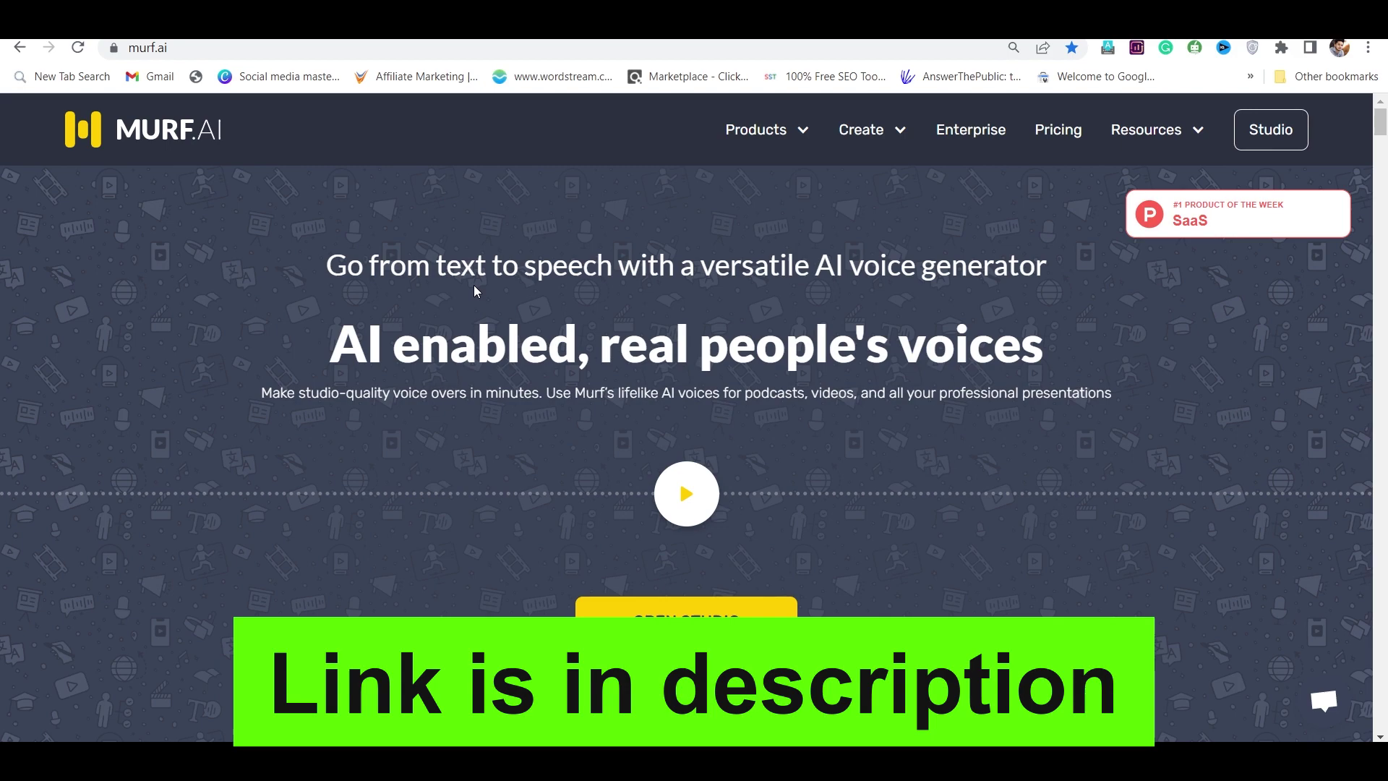
scroll(474, 286, down, 1)
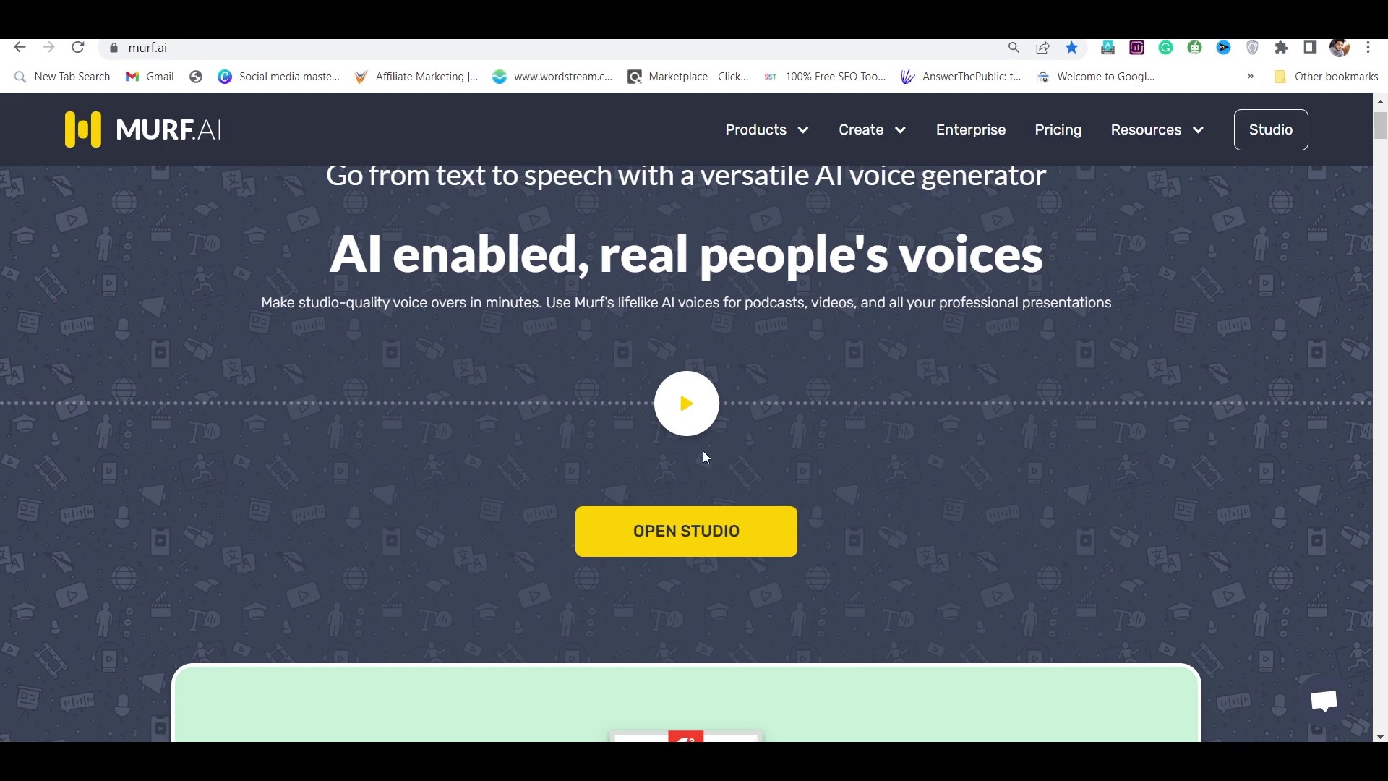
Play the homepage voice demo and let it run until the play button returns.
click(687, 417)
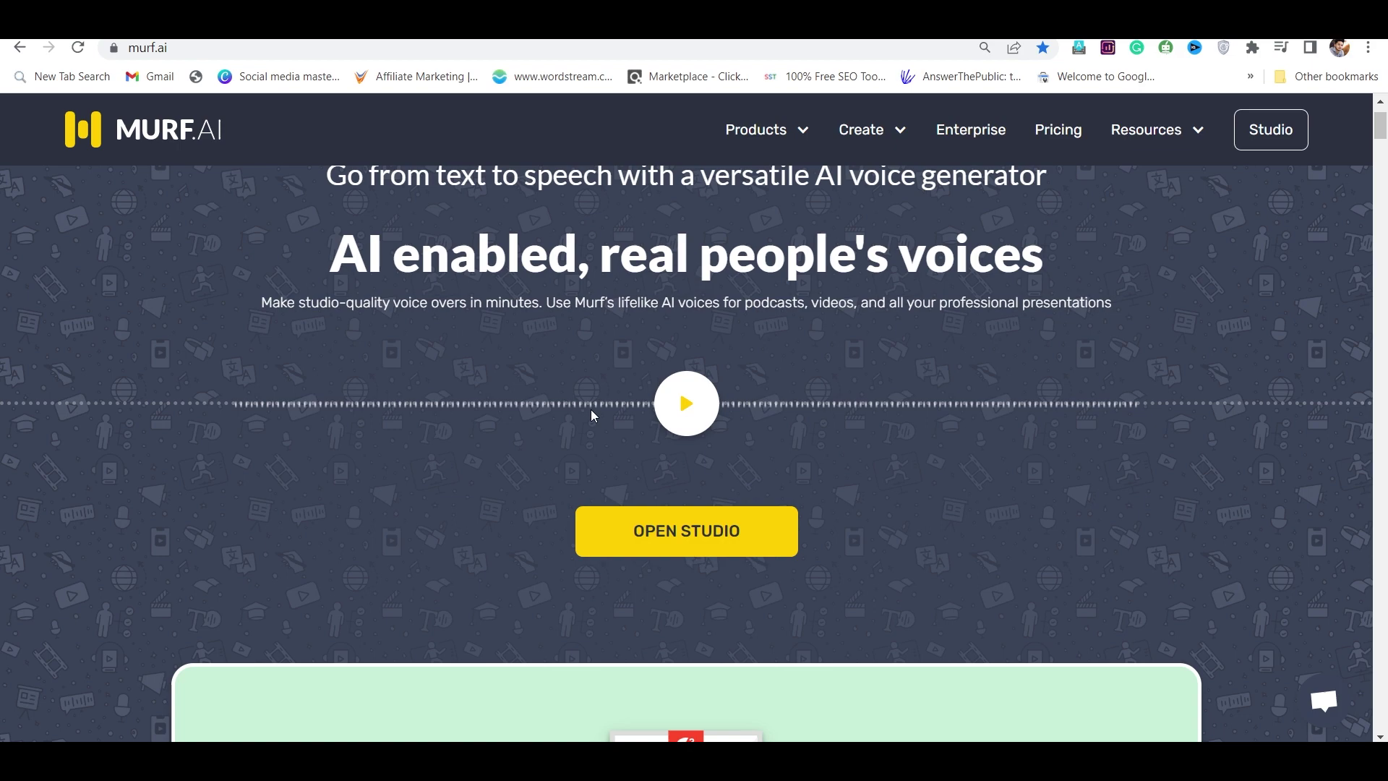
scroll(591, 409, down, 3)
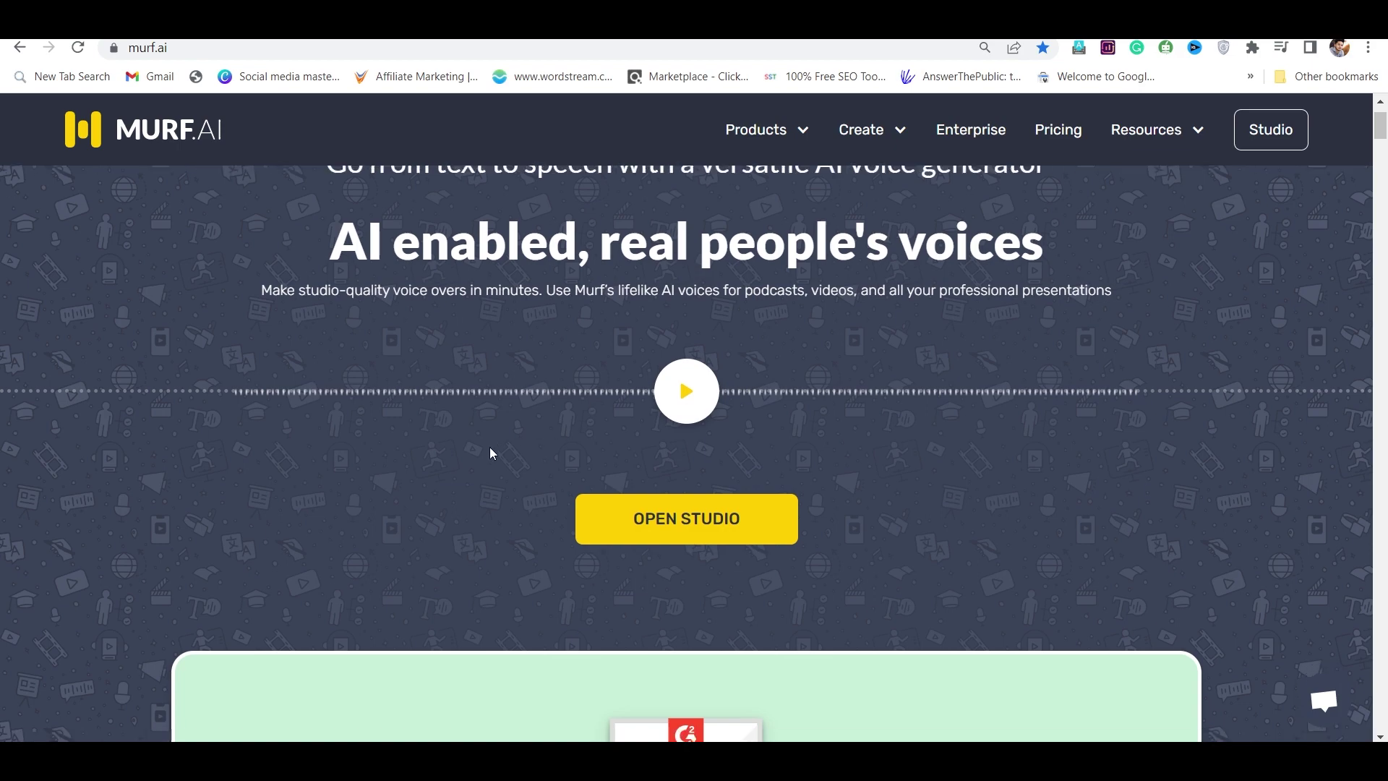
scroll(489, 447, down, 5)
scroll(701, 408, down, 4)
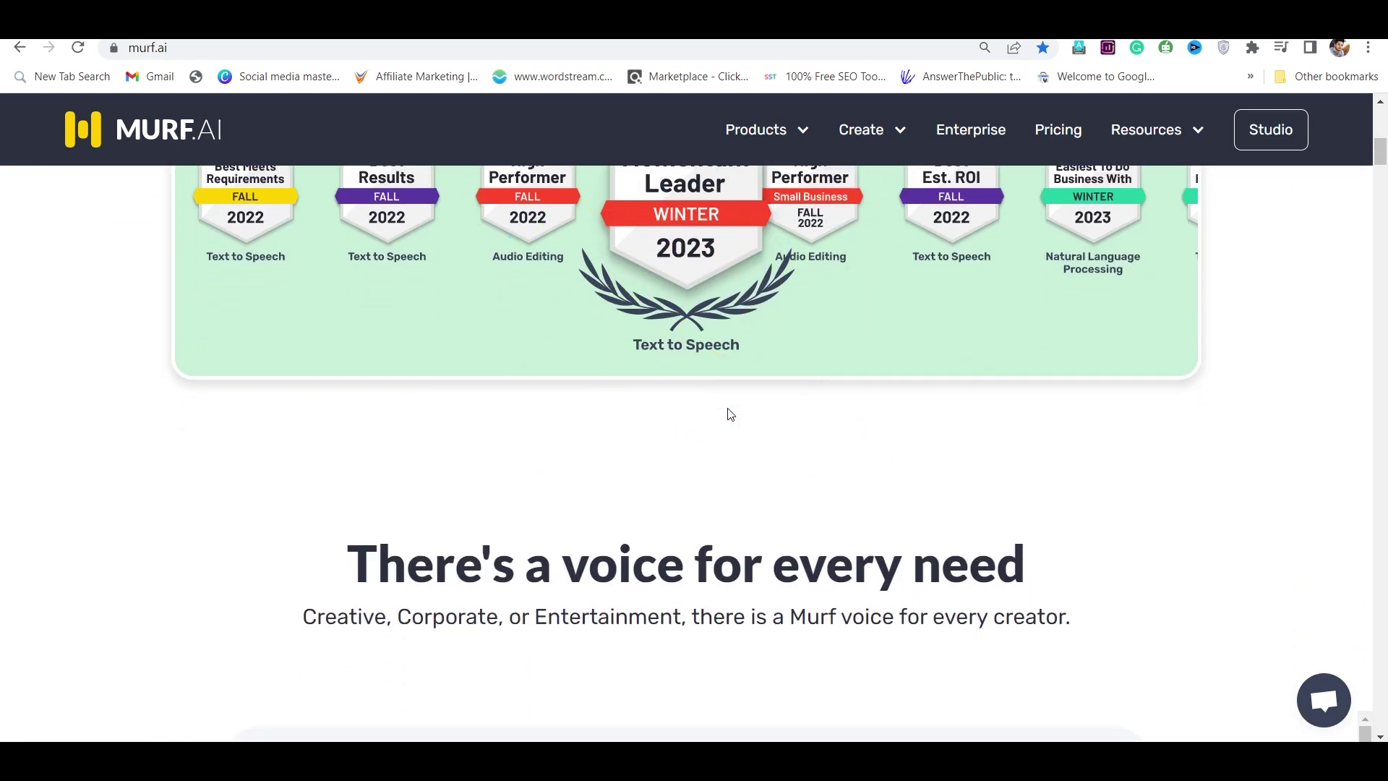
scroll(728, 408, down, 4)
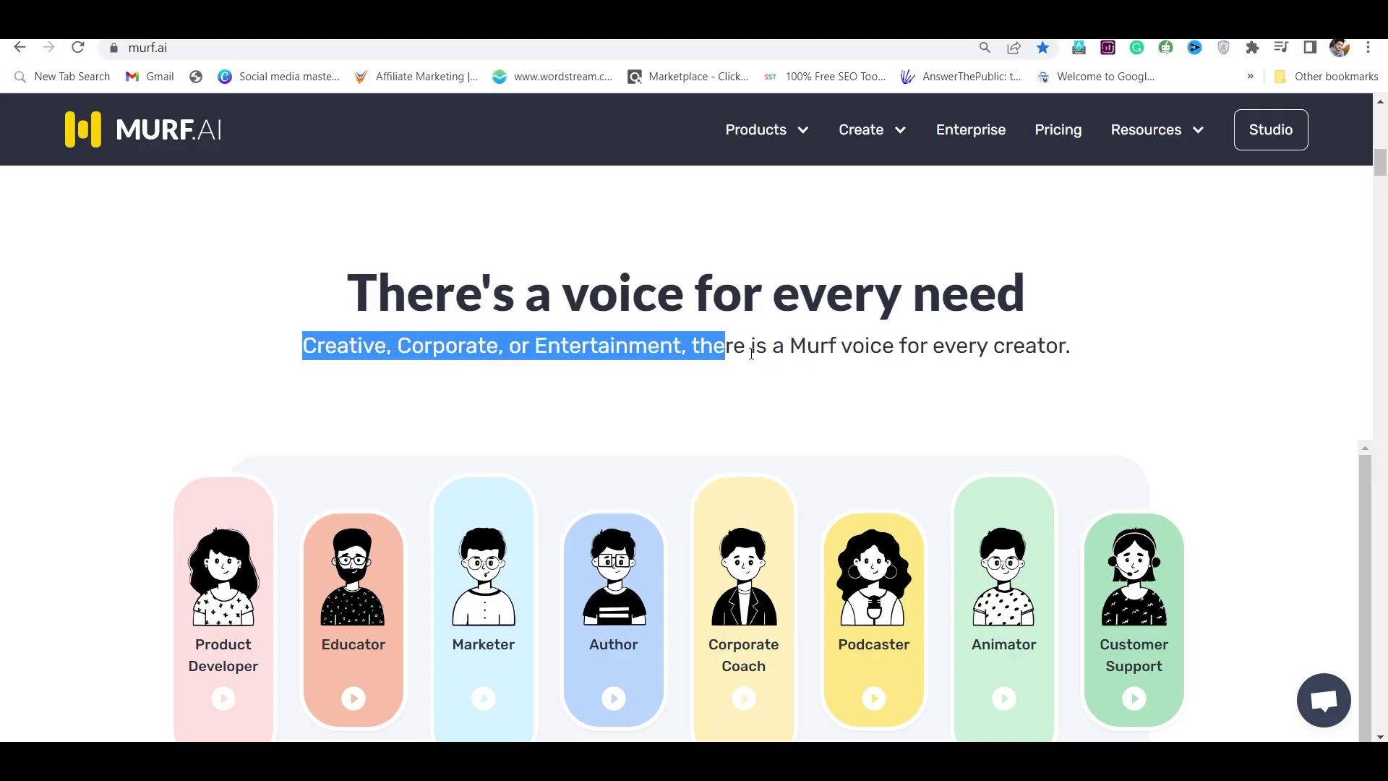
Play the Product Developer, Educator, Marketer, Author and Corporate Coach persona voice samples.
click(1090, 348)
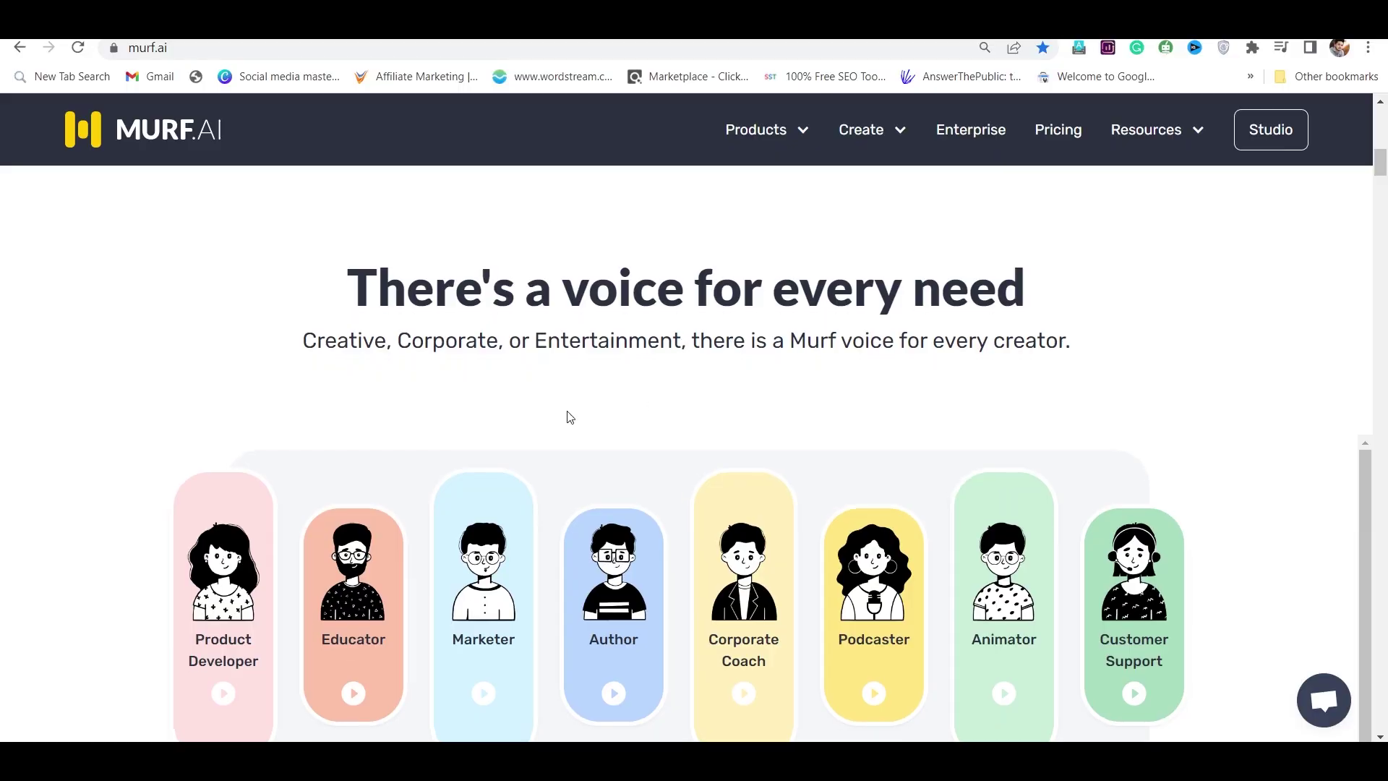
scroll(728, 376, down, 2)
click(211, 523)
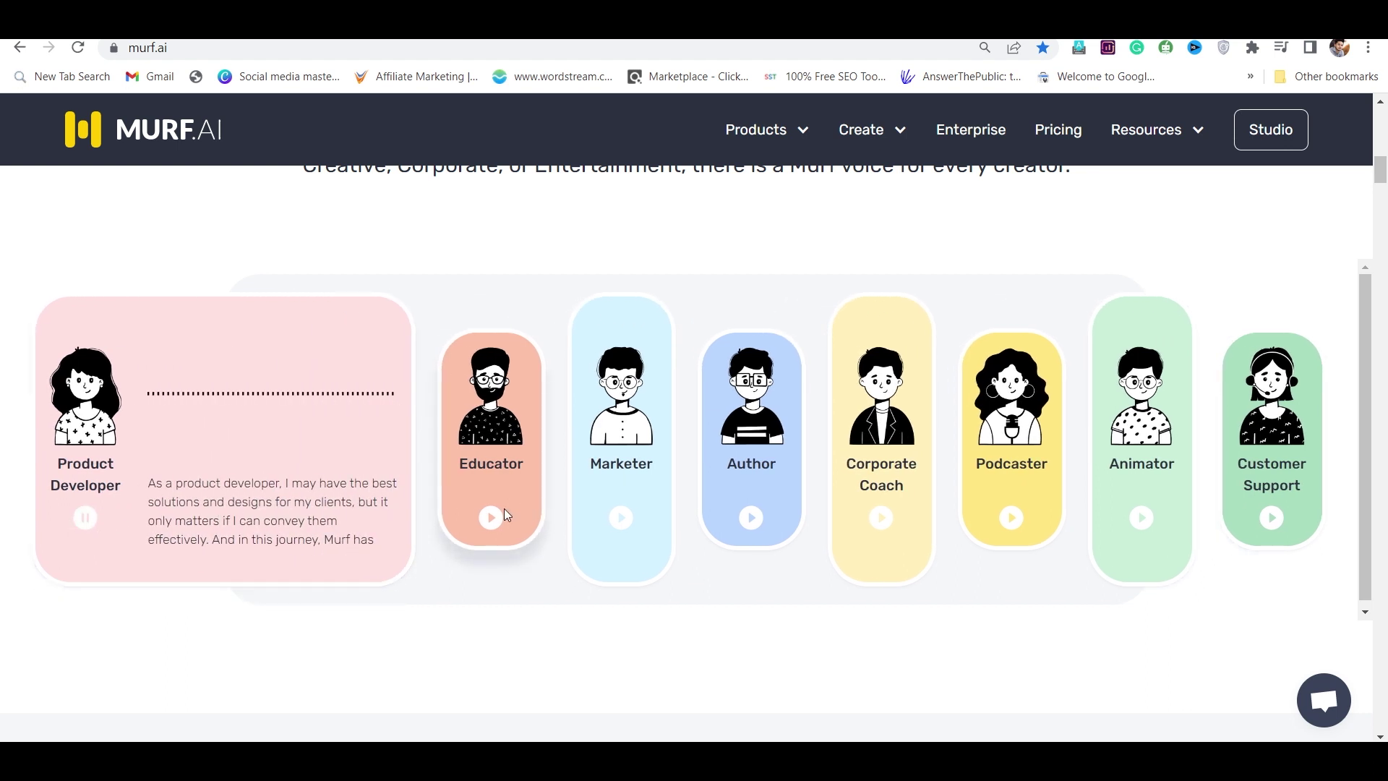
click(488, 522)
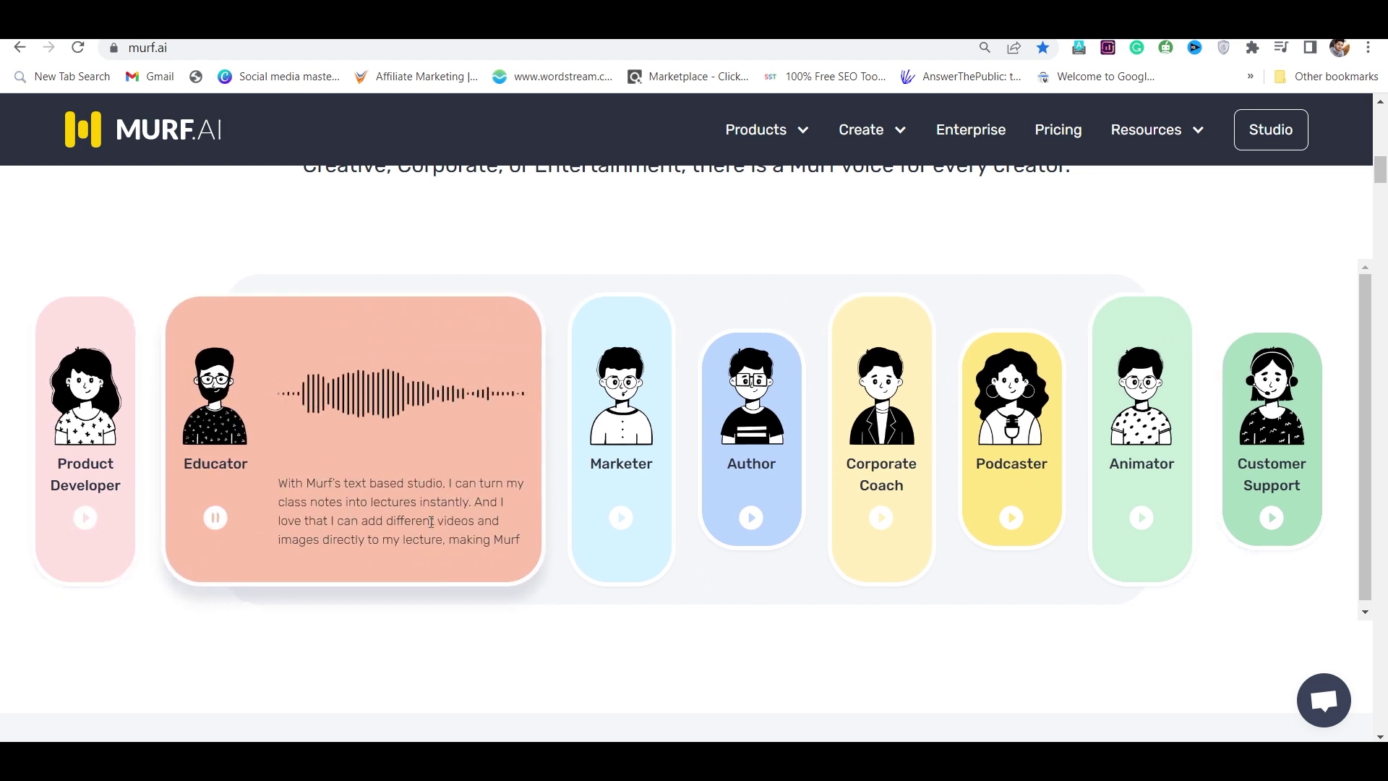
click(623, 520)
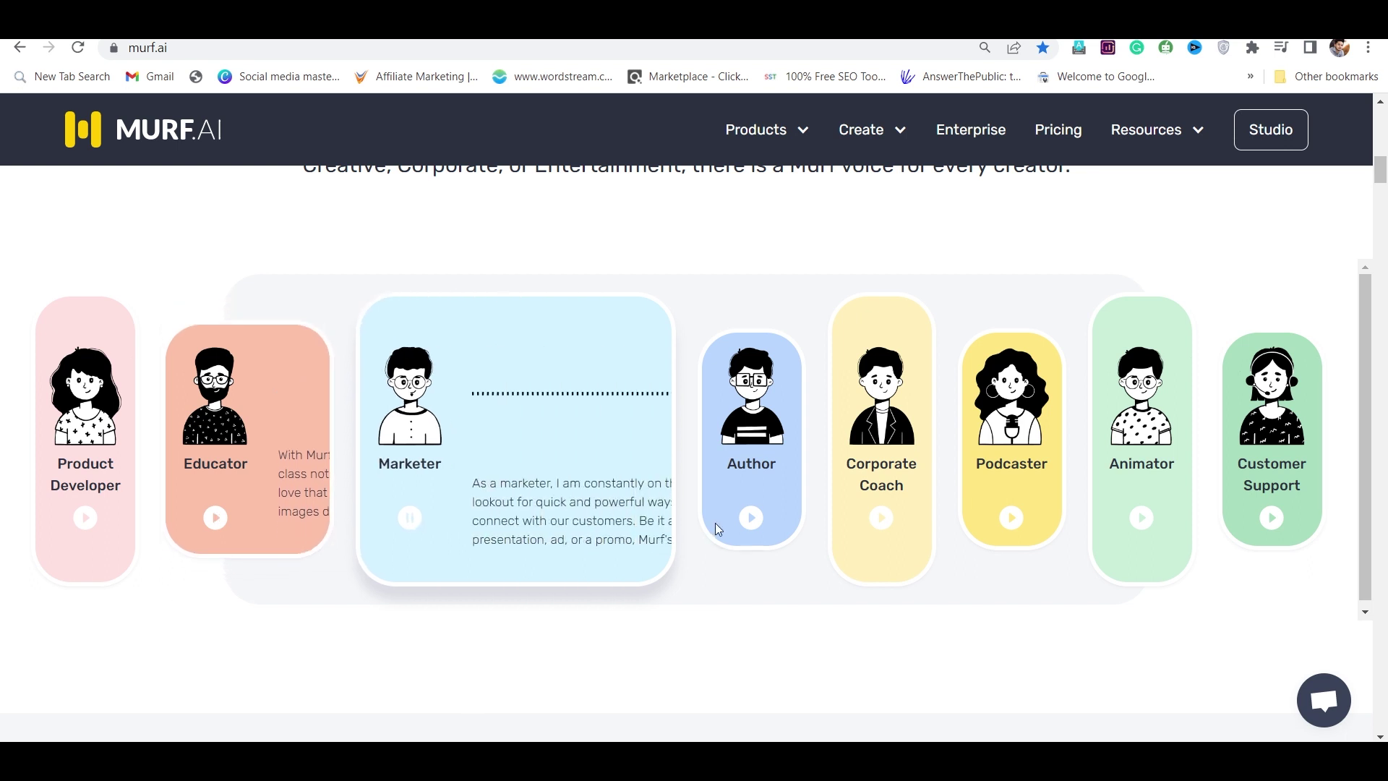
click(752, 522)
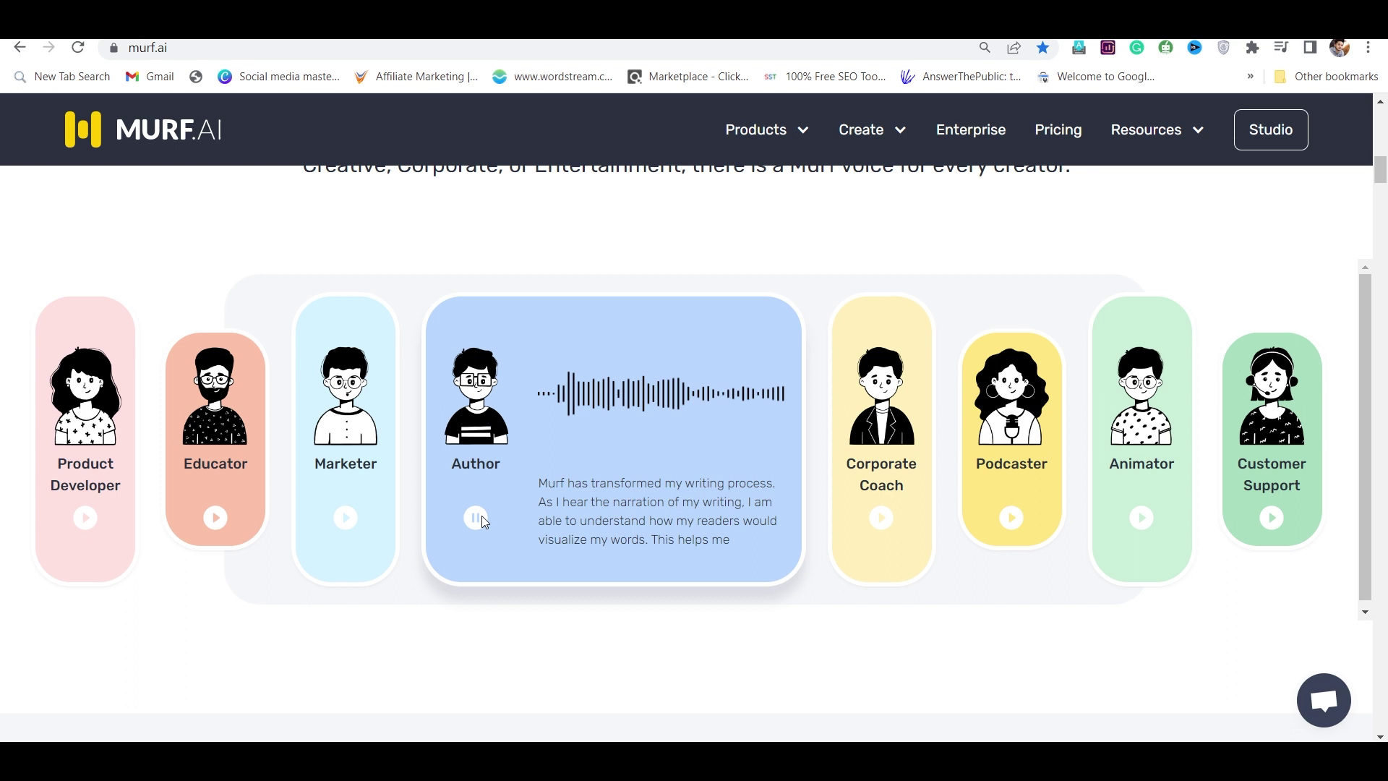
click(874, 516)
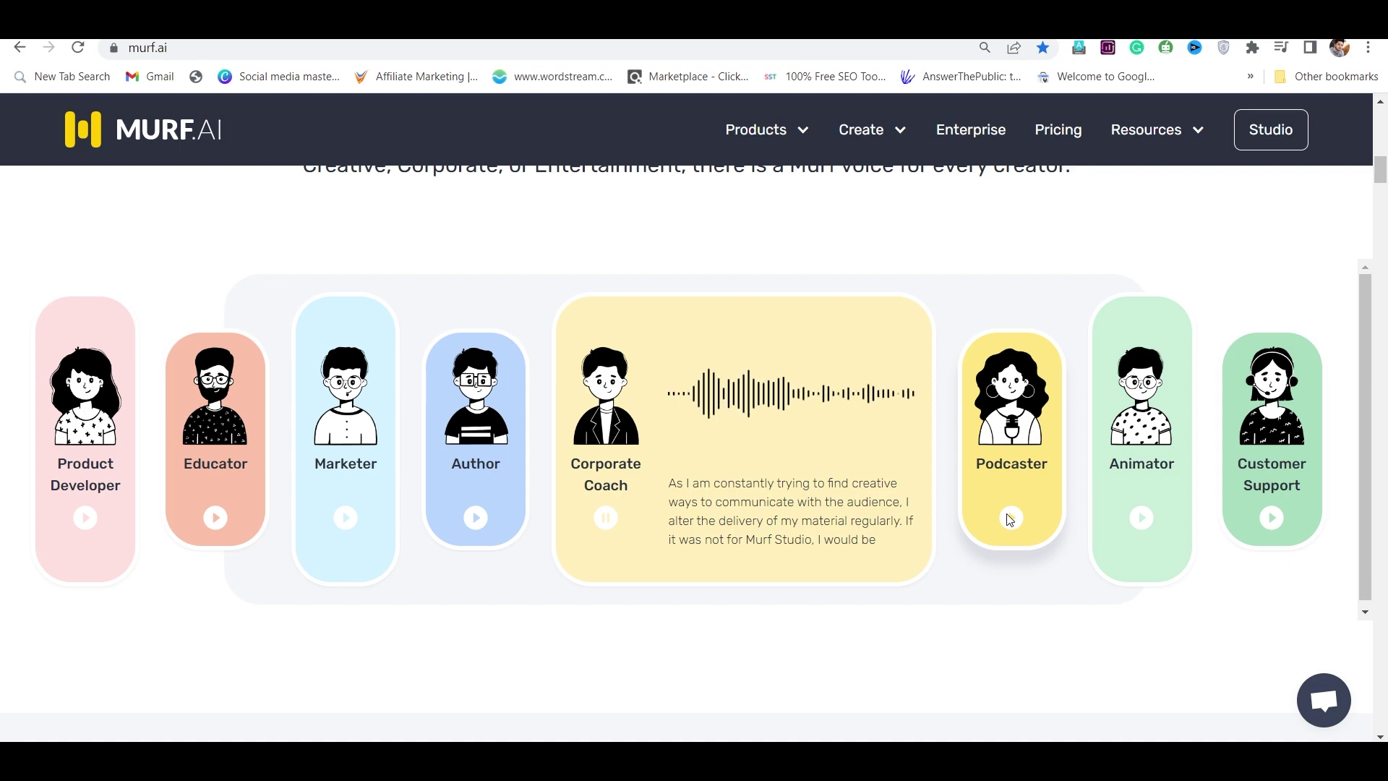
scroll(1009, 520, down, 6)
scroll(1037, 328, down, 6)
scroll(1037, 327, down, 5)
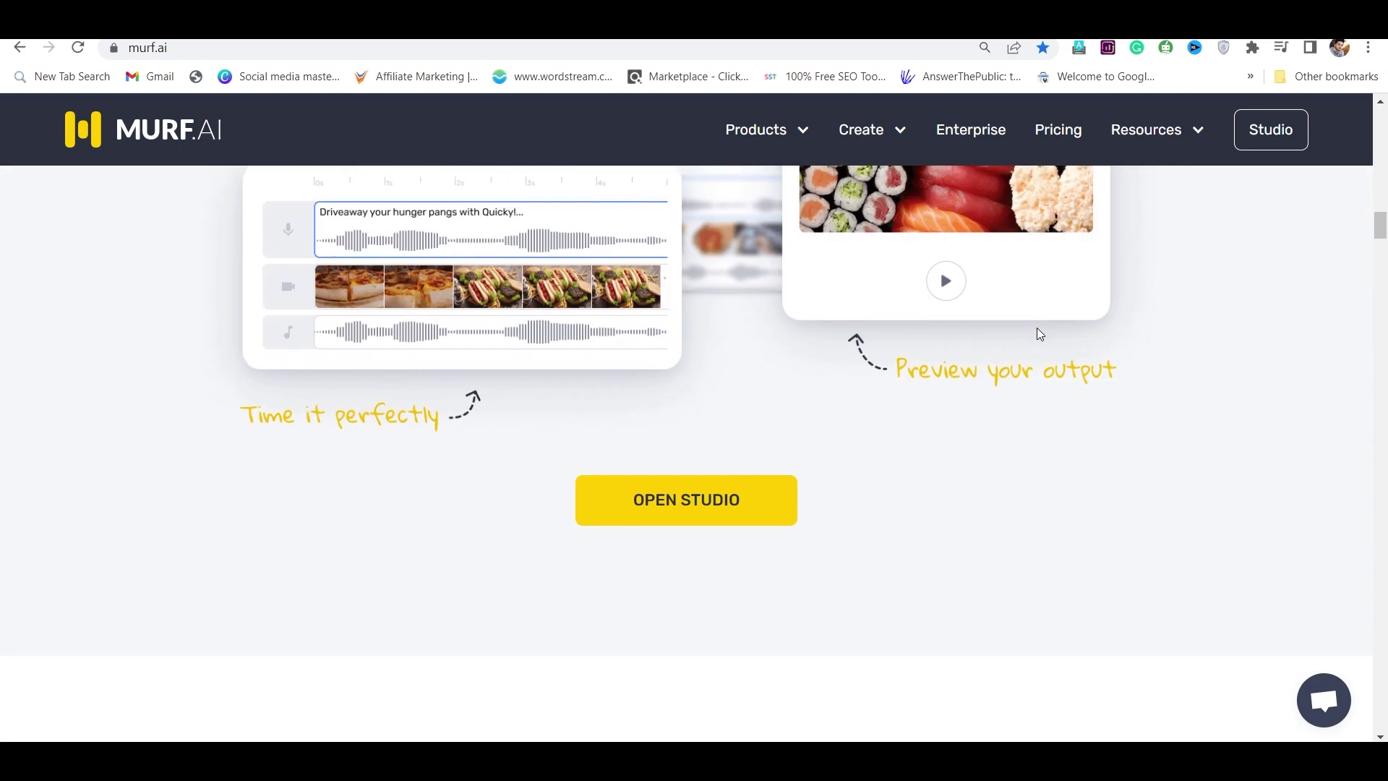
scroll(1036, 328, down, 6)
scroll(1038, 328, down, 5)
scroll(1038, 335, down, 3)
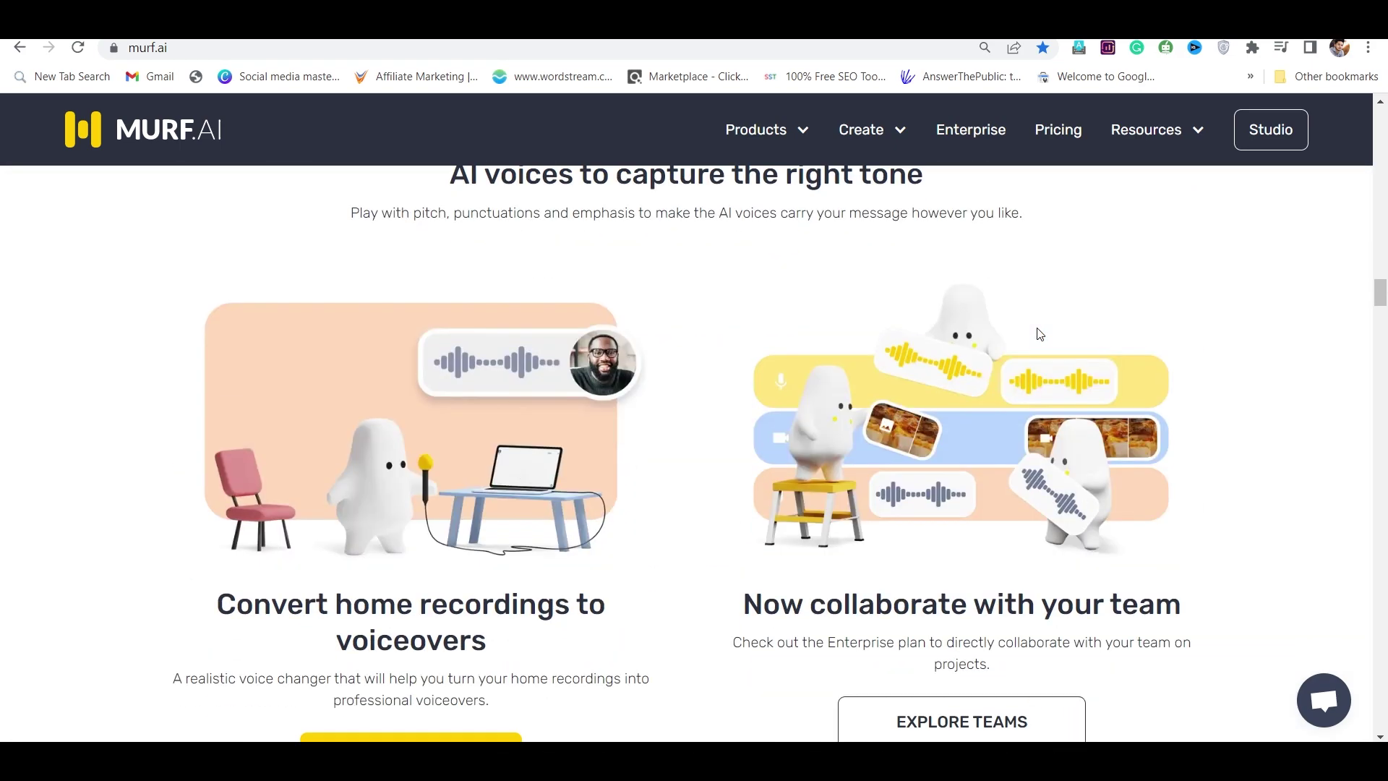
scroll(1038, 334, down, 3)
scroll(1038, 334, down, 5)
scroll(1037, 334, down, 5)
scroll(1038, 335, down, 4)
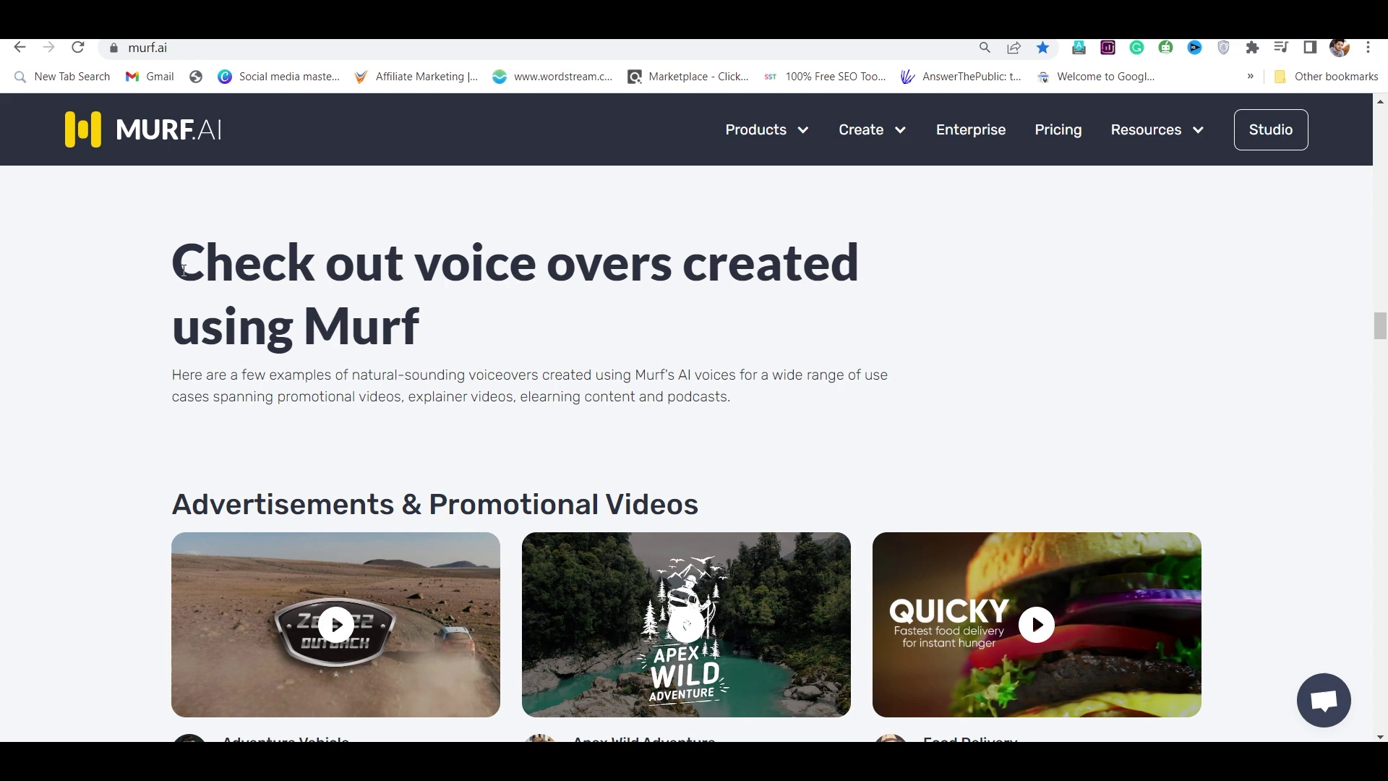
Under 'Check out voice overs created using Murf', play and pause the Adventure Vehicle video.
drag(177, 266, 511, 320)
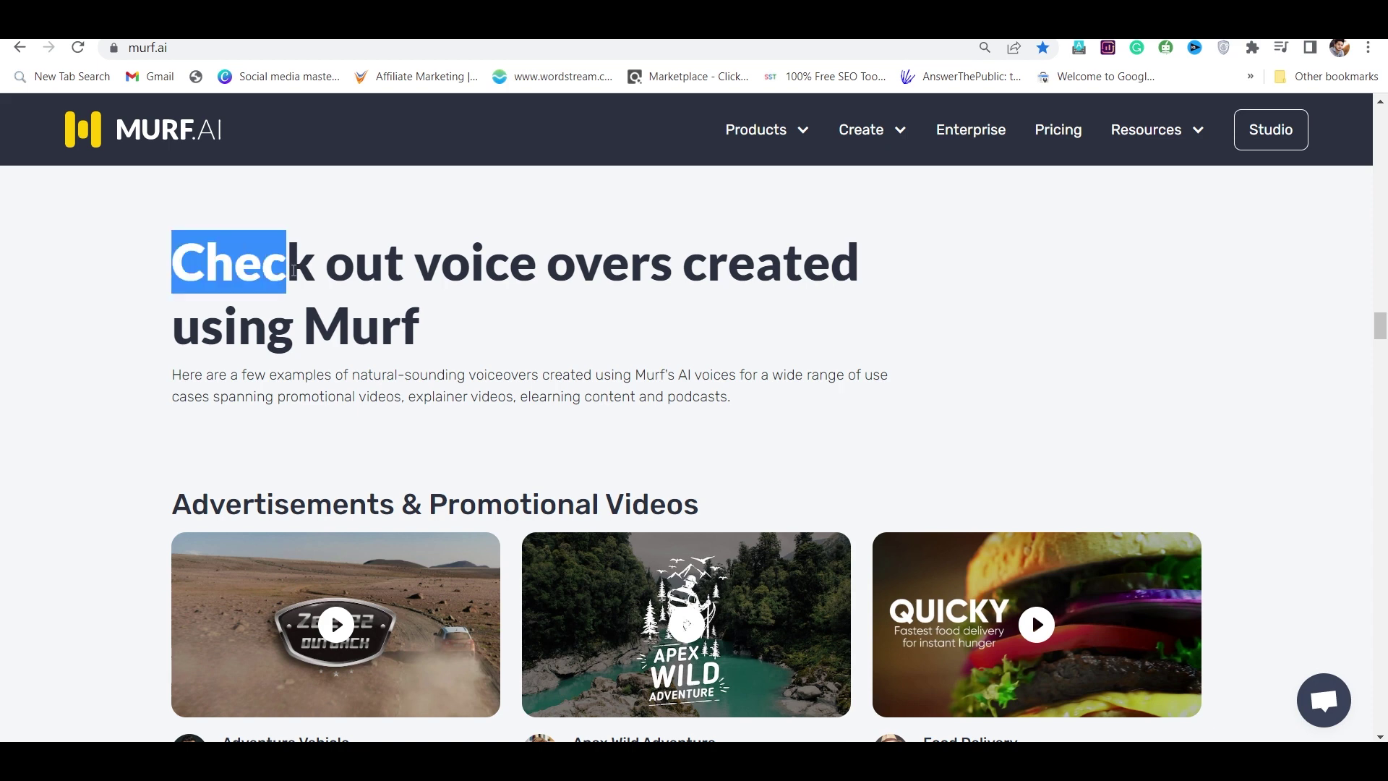
click(504, 327)
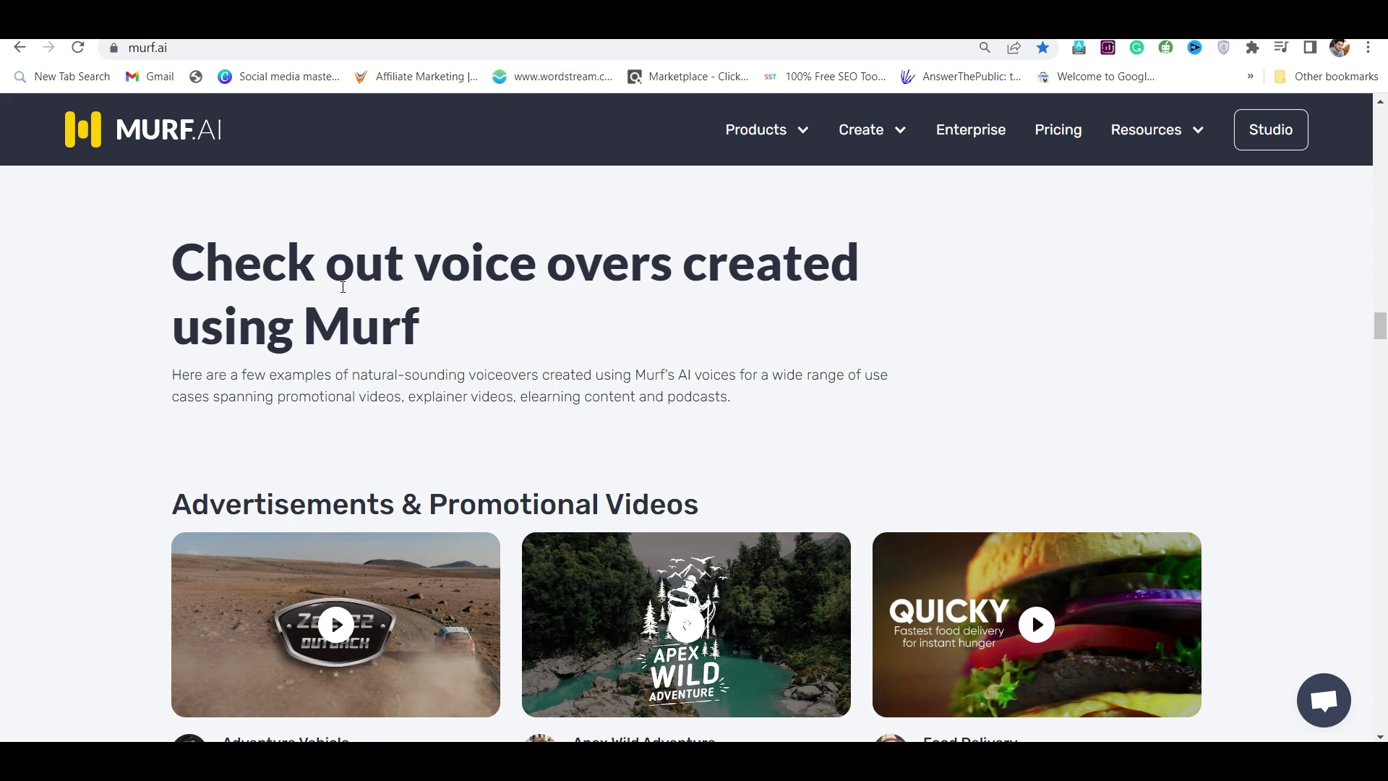
scroll(366, 325, down, 2)
click(335, 536)
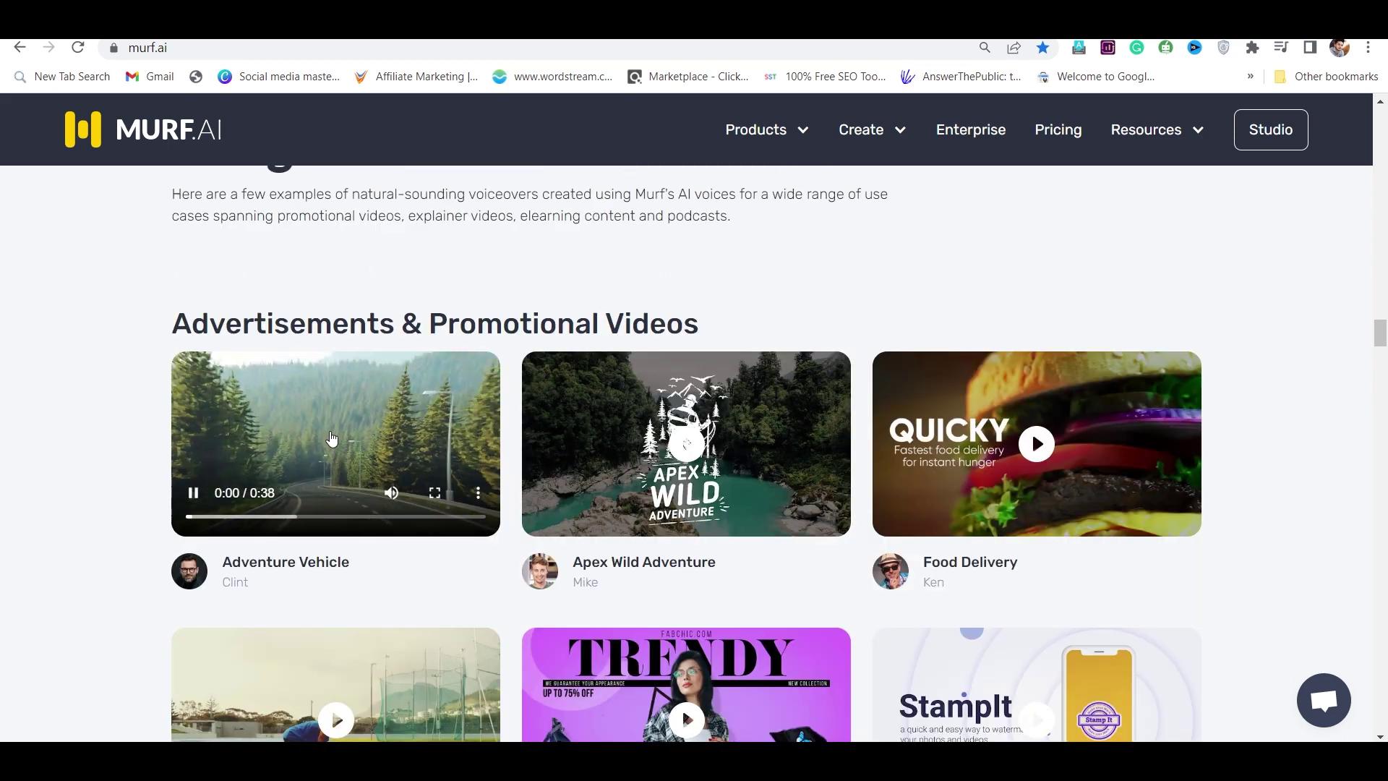
scroll(330, 455, down, 2)
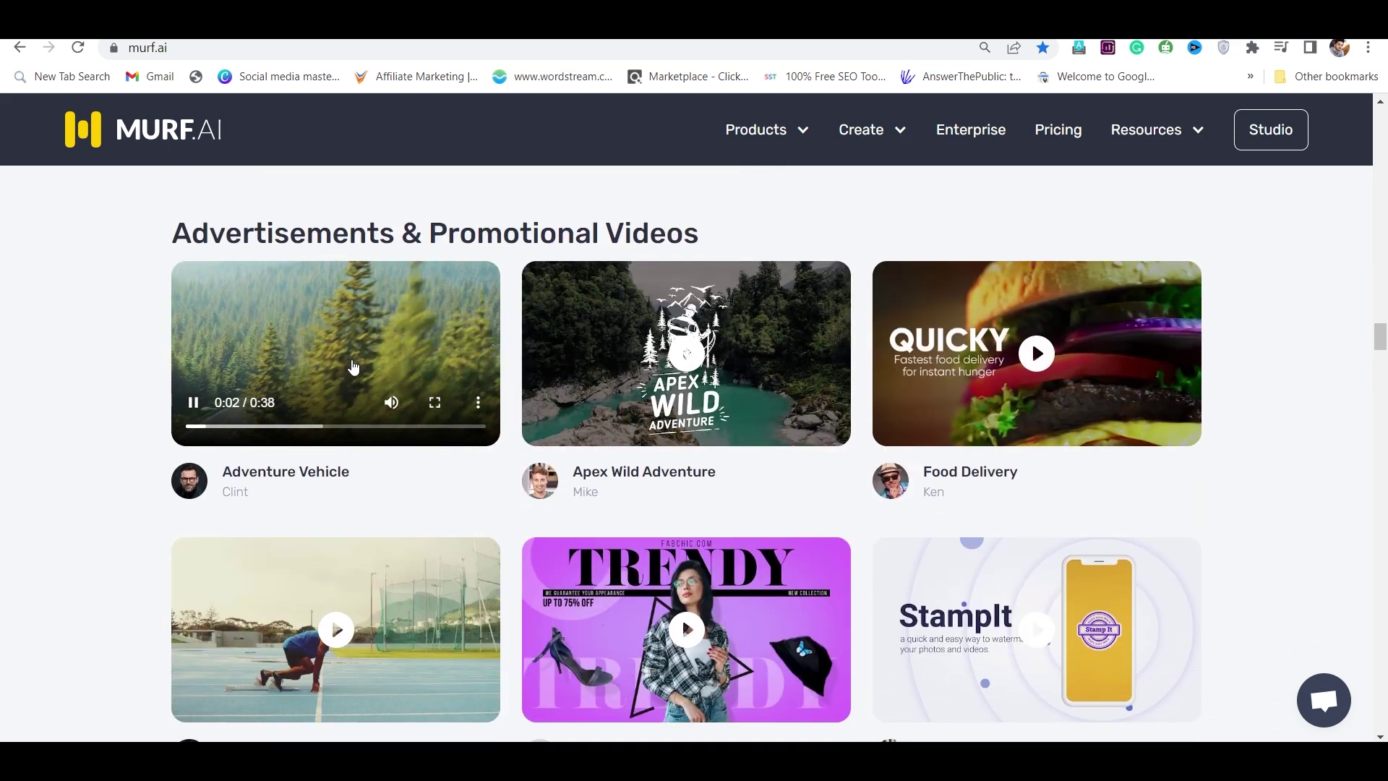
scroll(353, 367, up, 1)
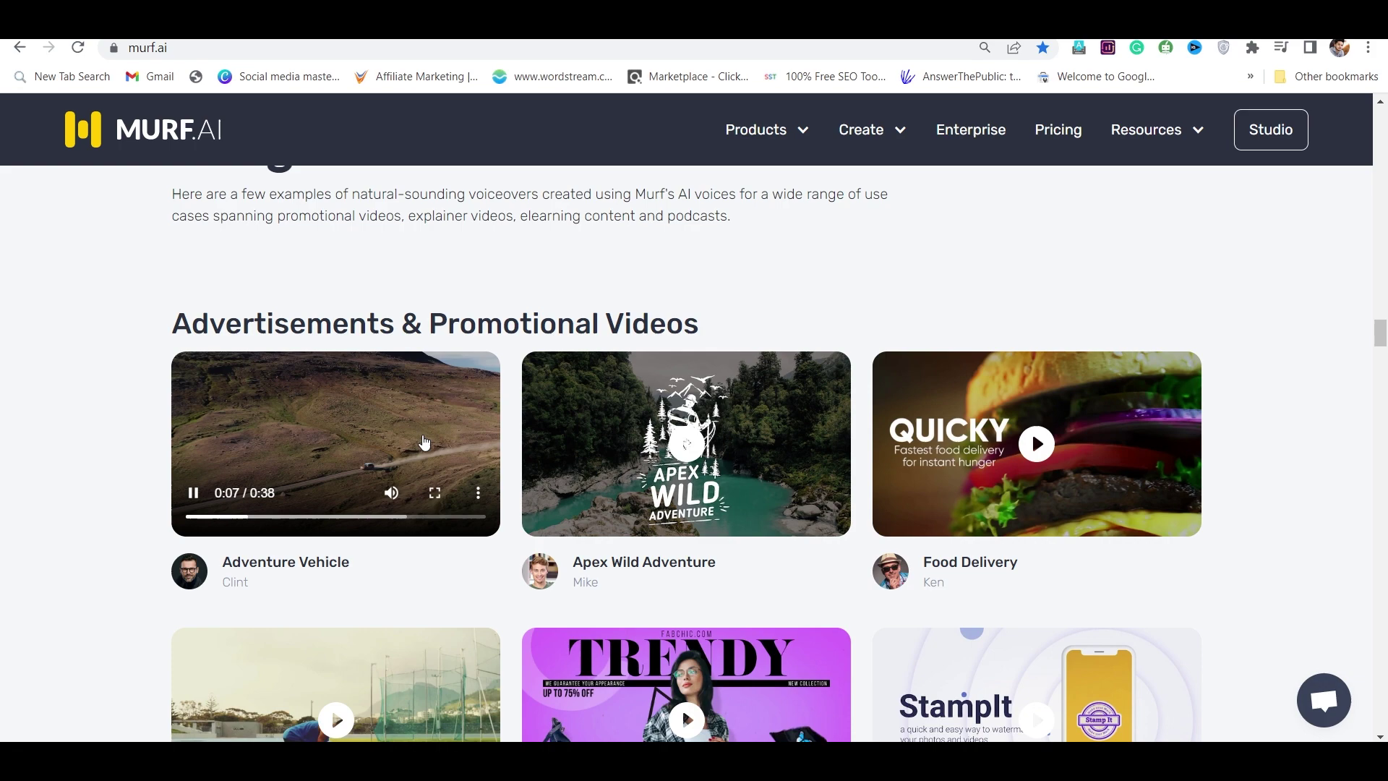
click(193, 492)
scroll(543, 434, down, 2)
Play and pause the Food Delivery and Inspirational example videos.
click(1035, 262)
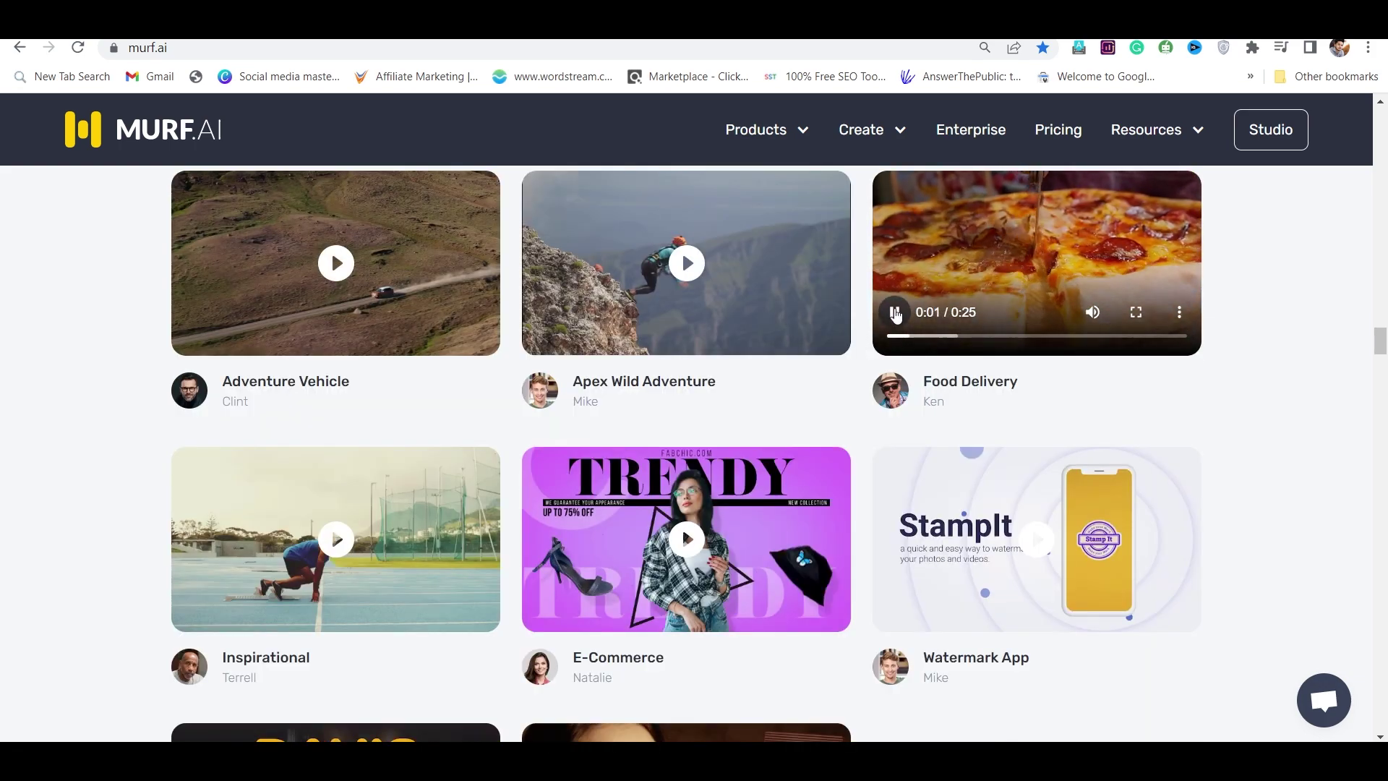
click(896, 315)
click(336, 540)
scroll(335, 435, down, 1)
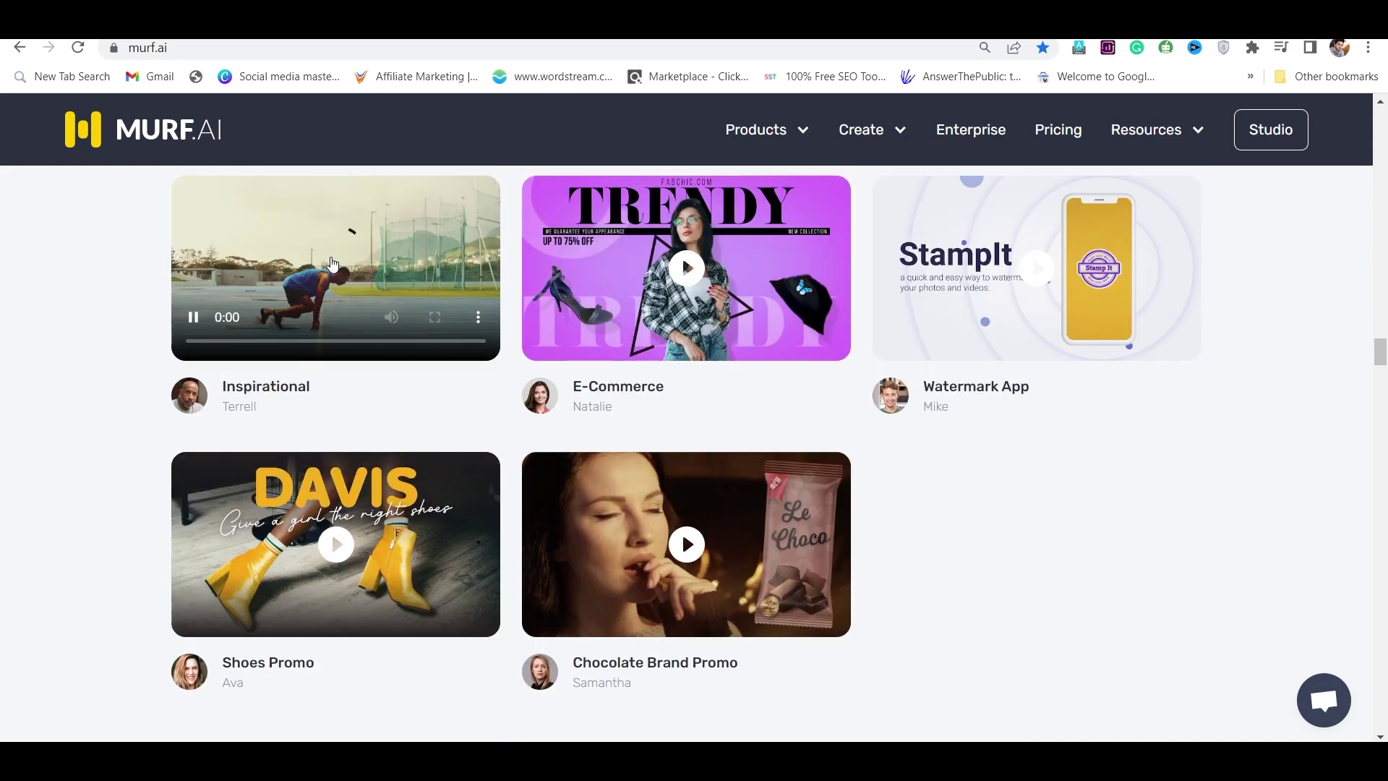
scroll(335, 326, down, 1)
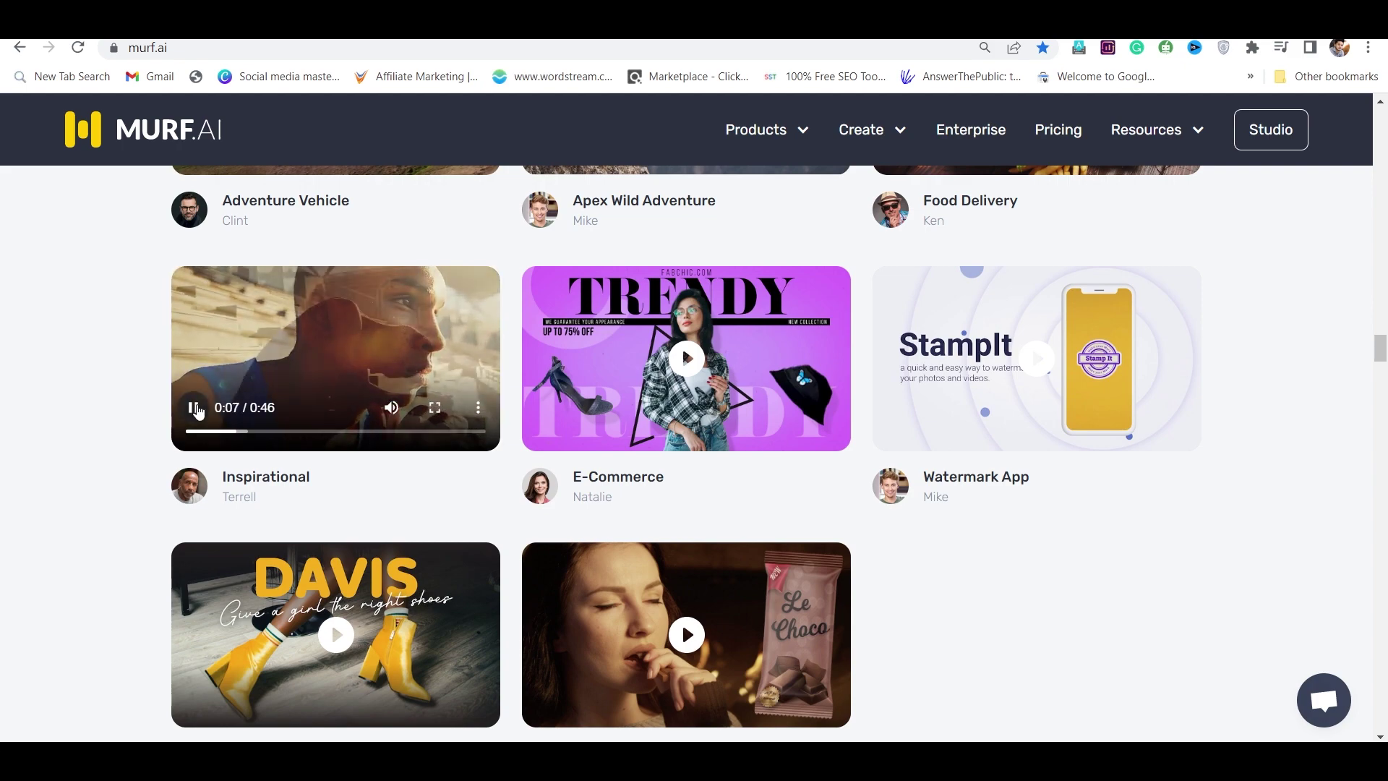
click(196, 410)
scroll(435, 407, down, 5)
scroll(747, 408, down, 3)
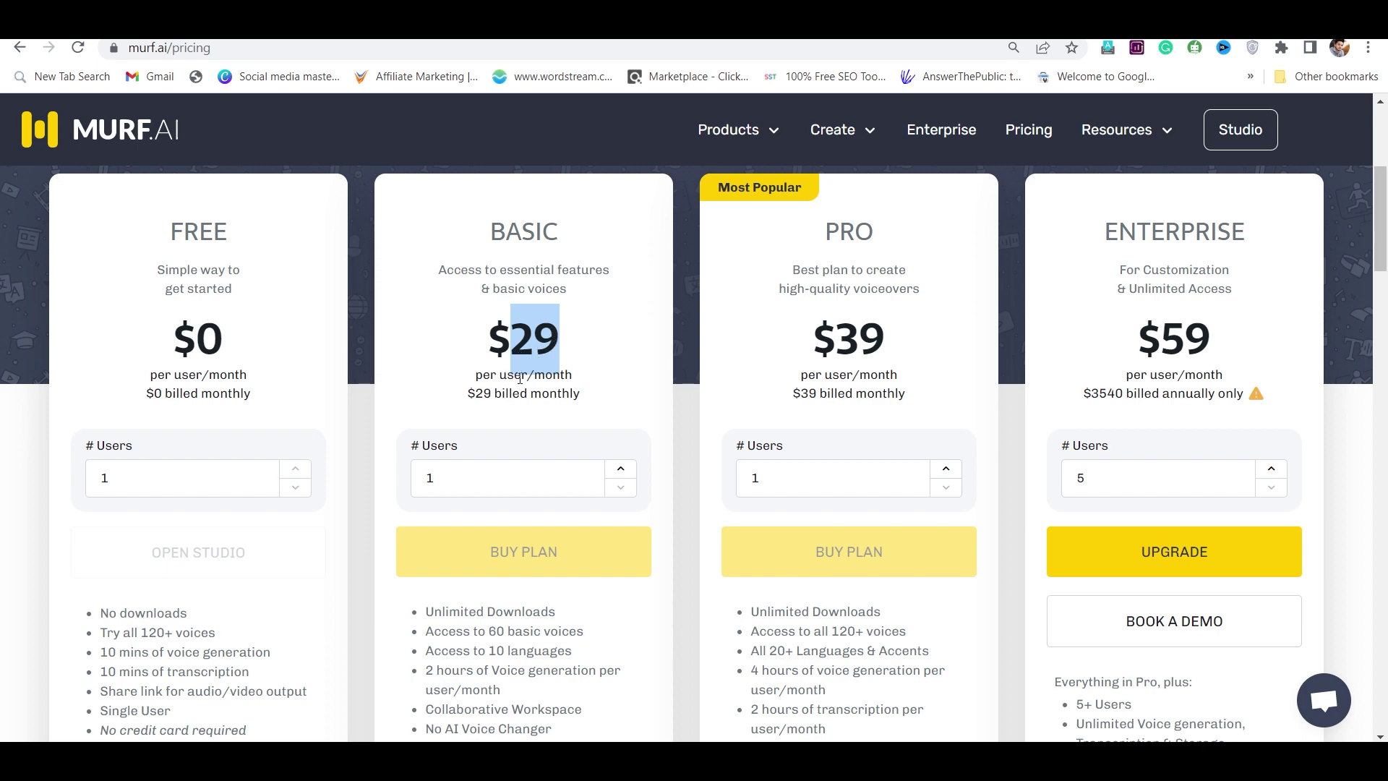
scroll(527, 385, up, 3)
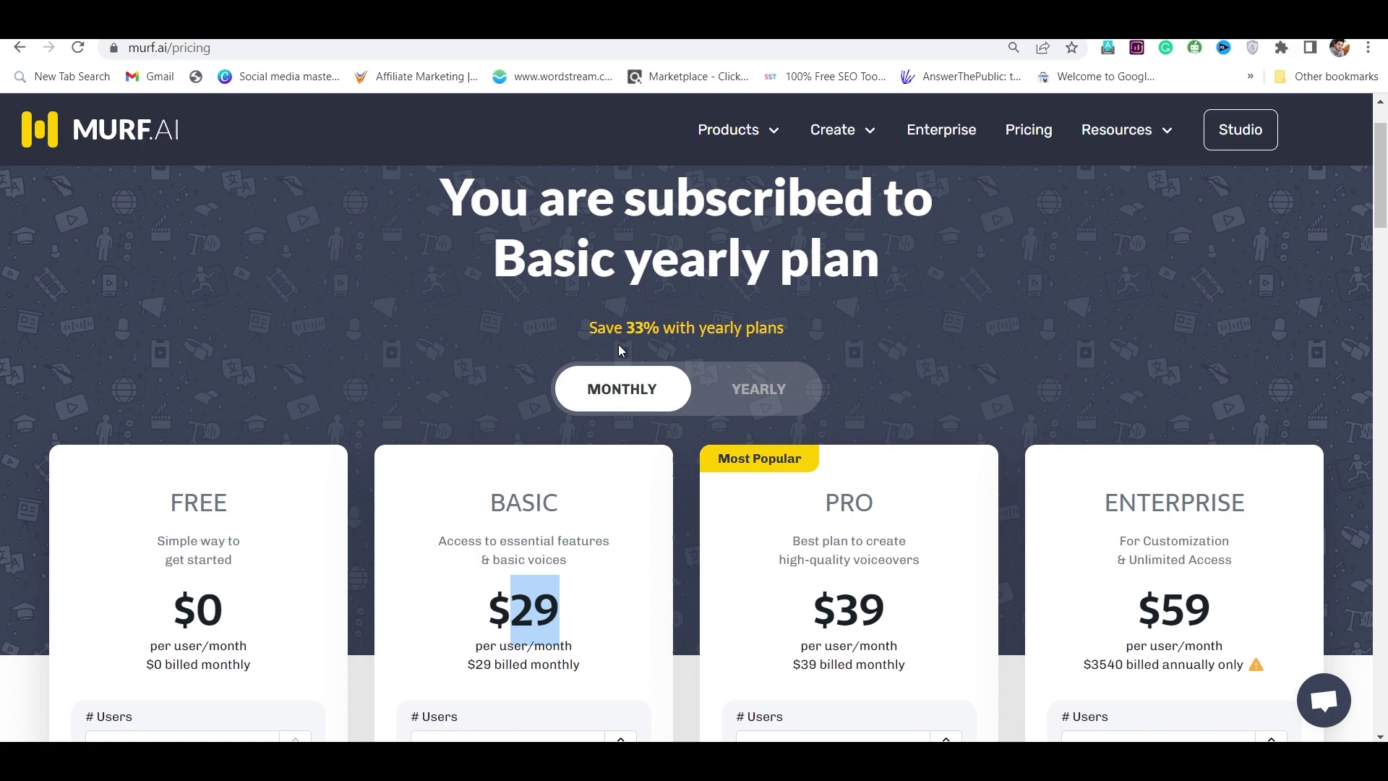
click(739, 394)
click(739, 396)
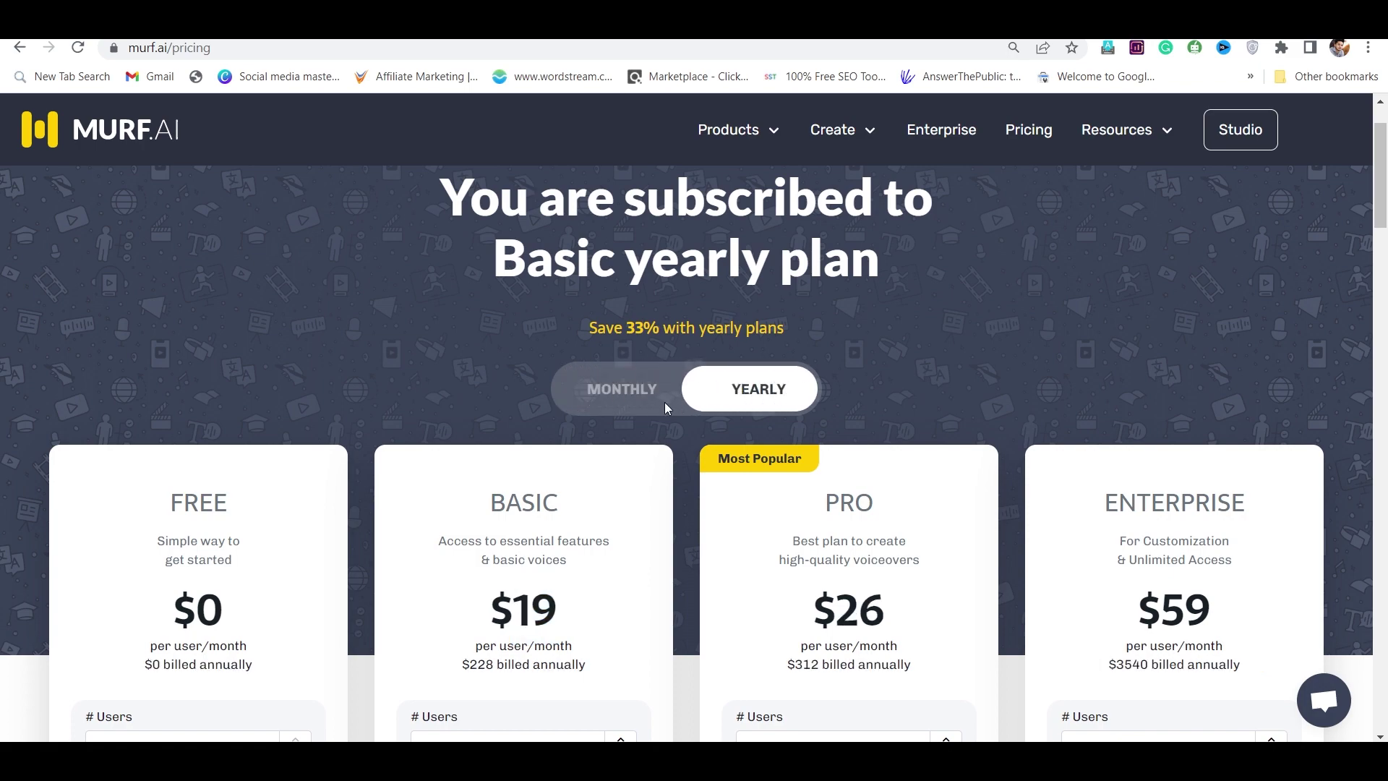
scroll(664, 403, down, 3)
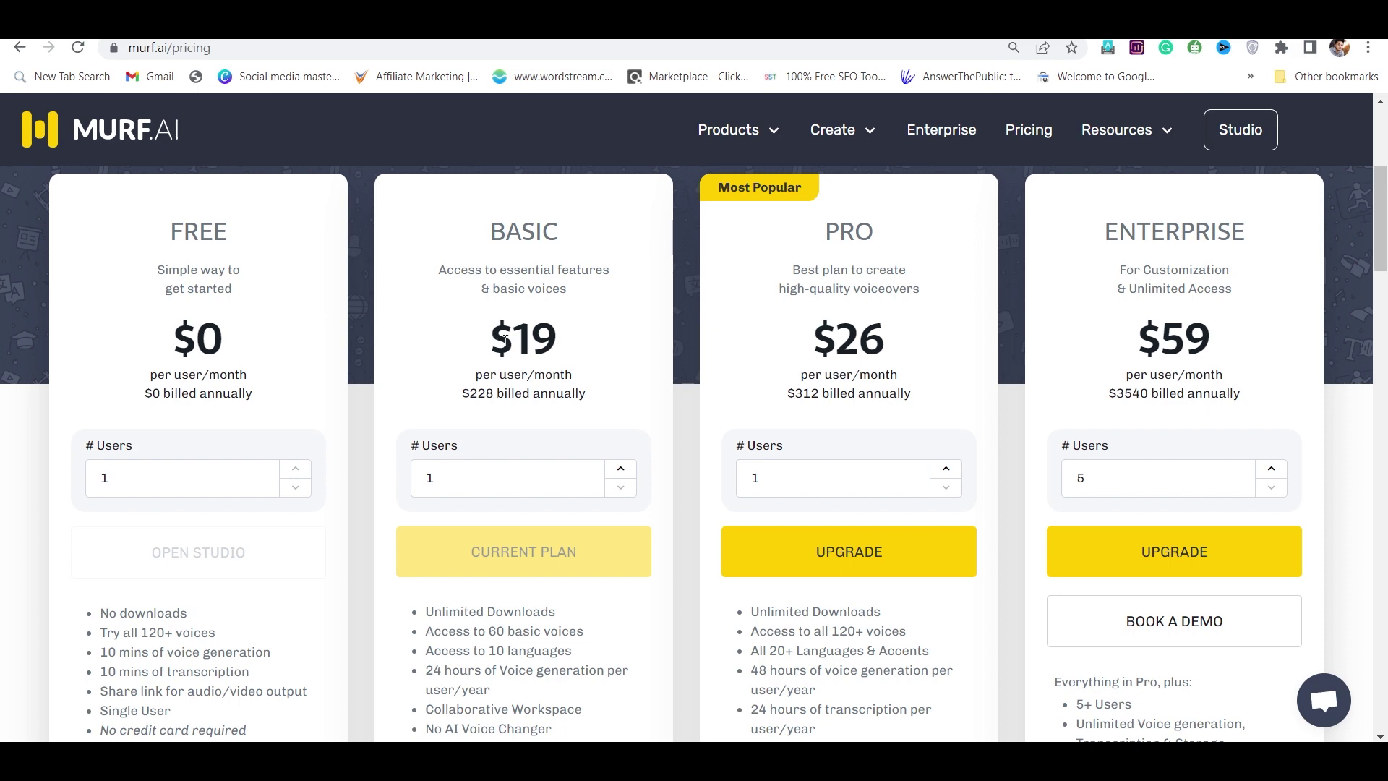
scroll(541, 338, up, 2)
scroll(626, 373, up, 2)
scroll(483, 416, down, 2)
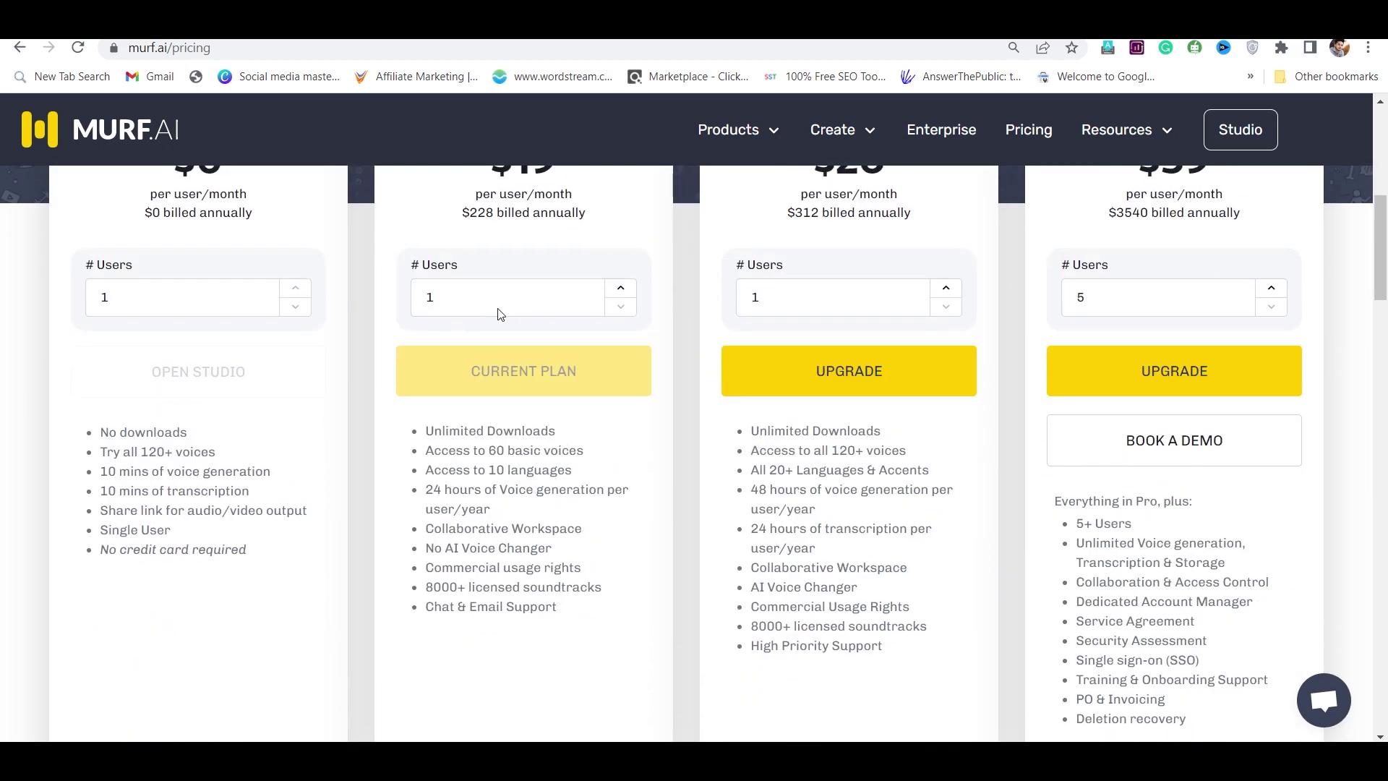
scroll(499, 313, down, 1)
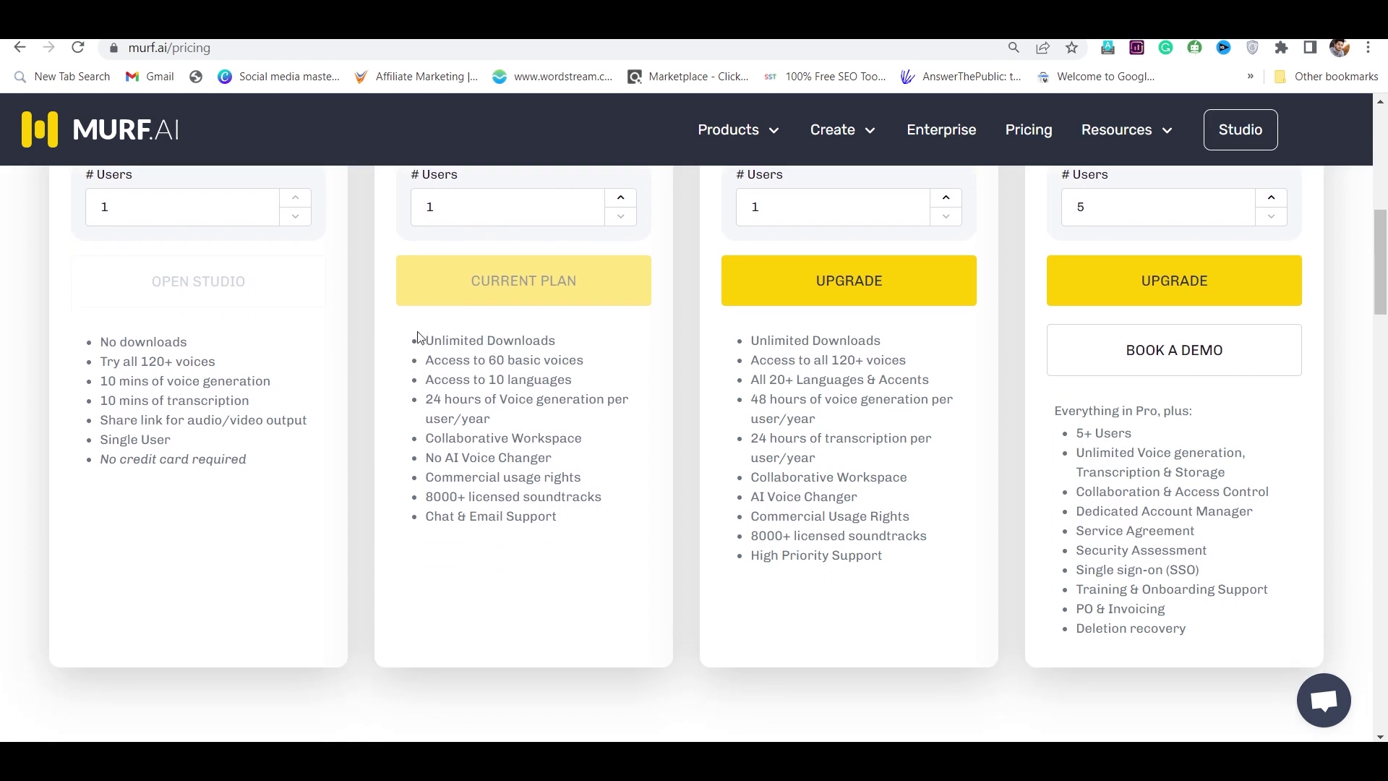
drag(531, 341, 556, 342)
mouse_move(440, 341)
mouse_down()
mouse_move(555, 340)
mouse_move(573, 360)
mouse_up()
click(431, 362)
click(595, 368)
drag(423, 361, 590, 393)
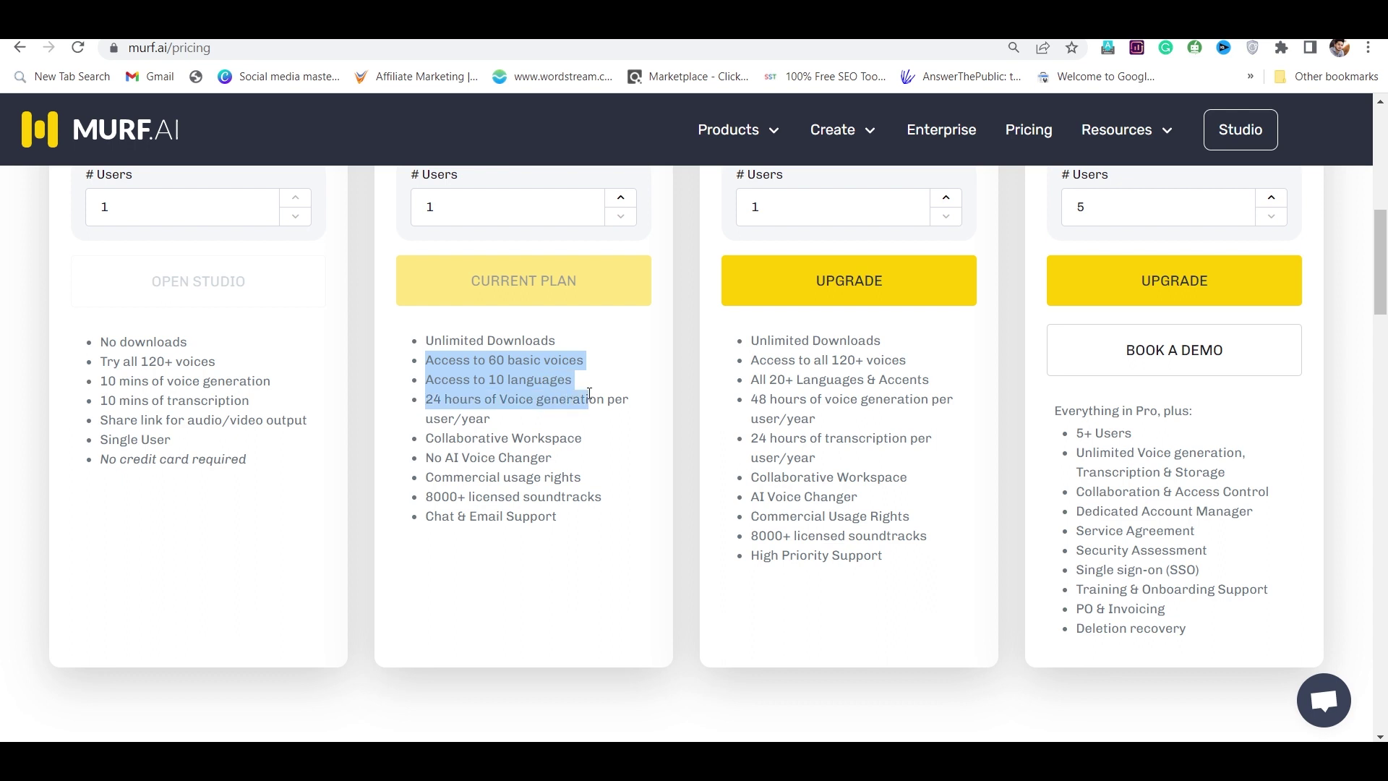
triple_click(450, 412)
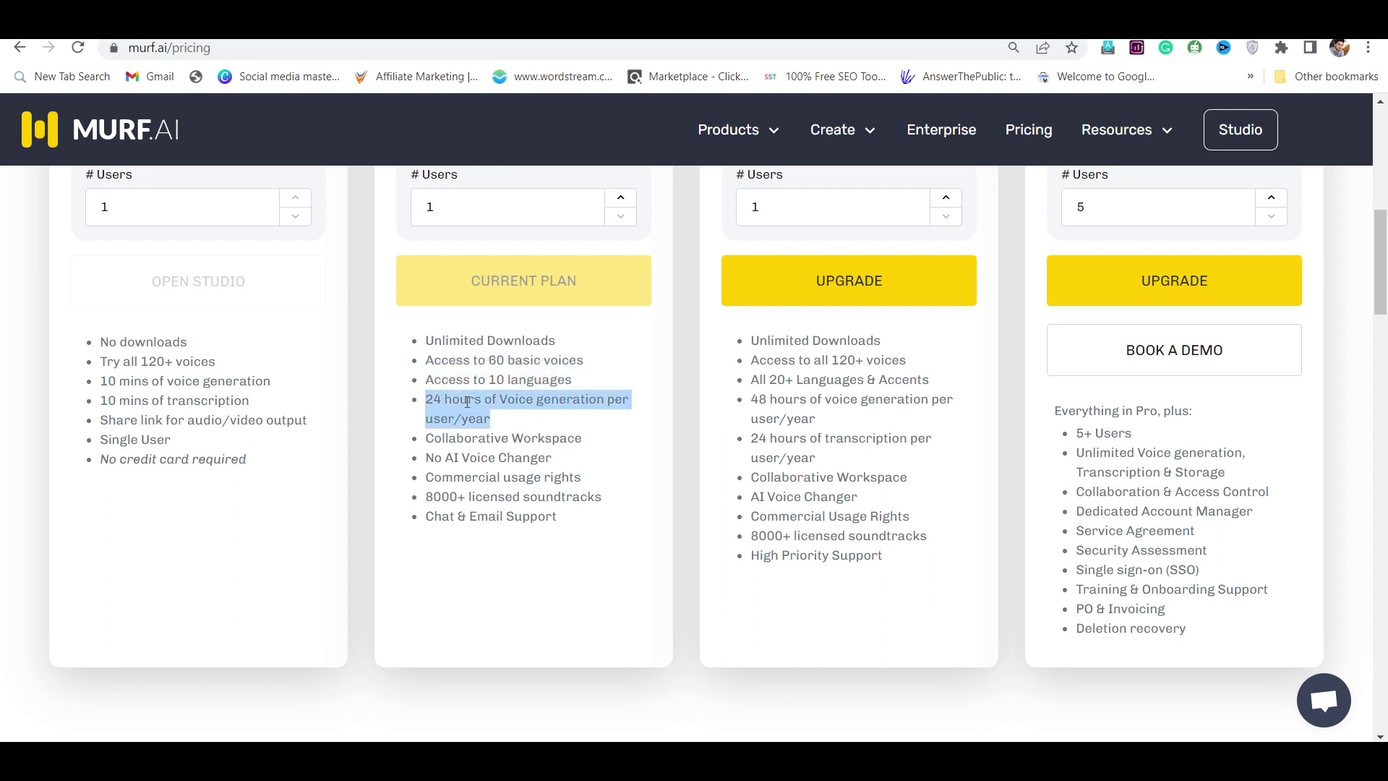
triple_click(466, 438)
triple_click(459, 458)
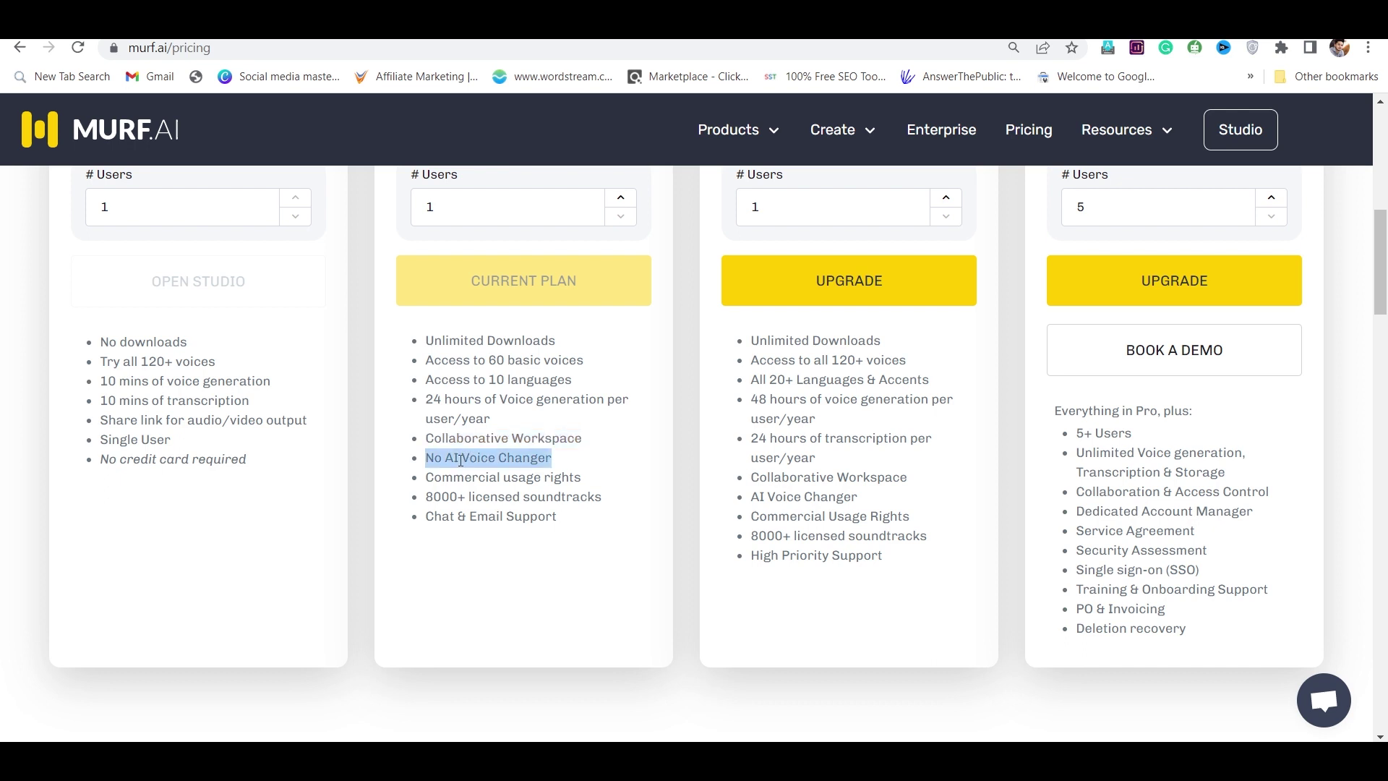
triple_click(461, 478)
scroll(460, 485, up, 4)
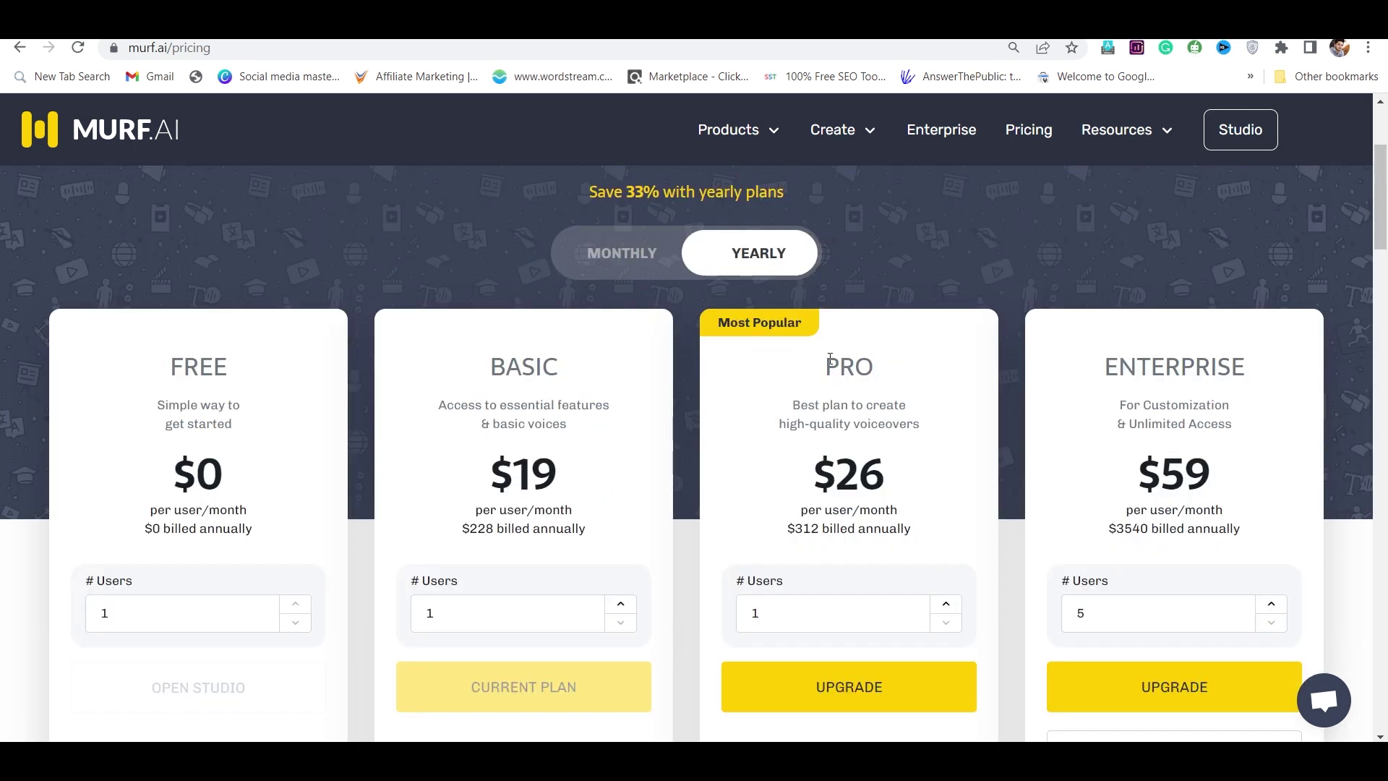
drag(827, 360, 936, 420)
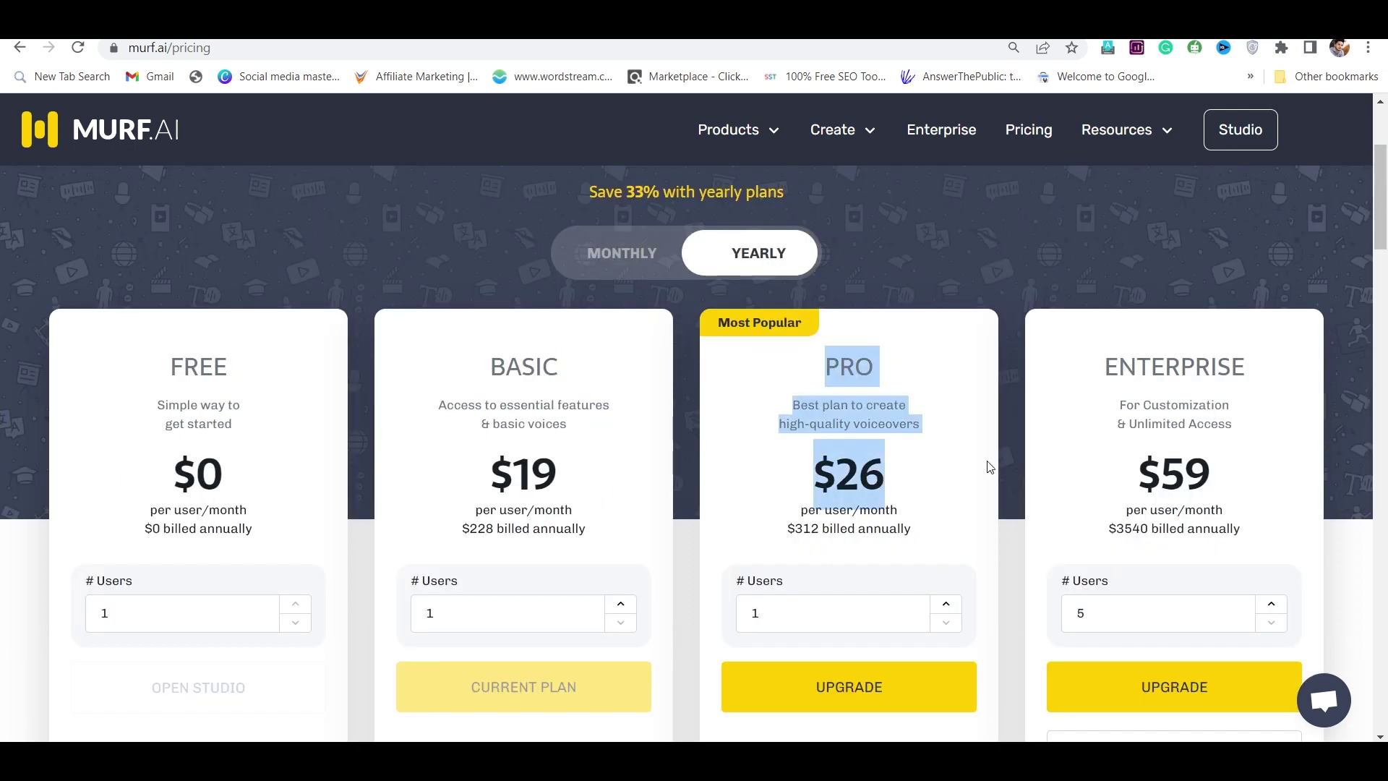
double_click(853, 472)
scroll(849, 478, down, 1)
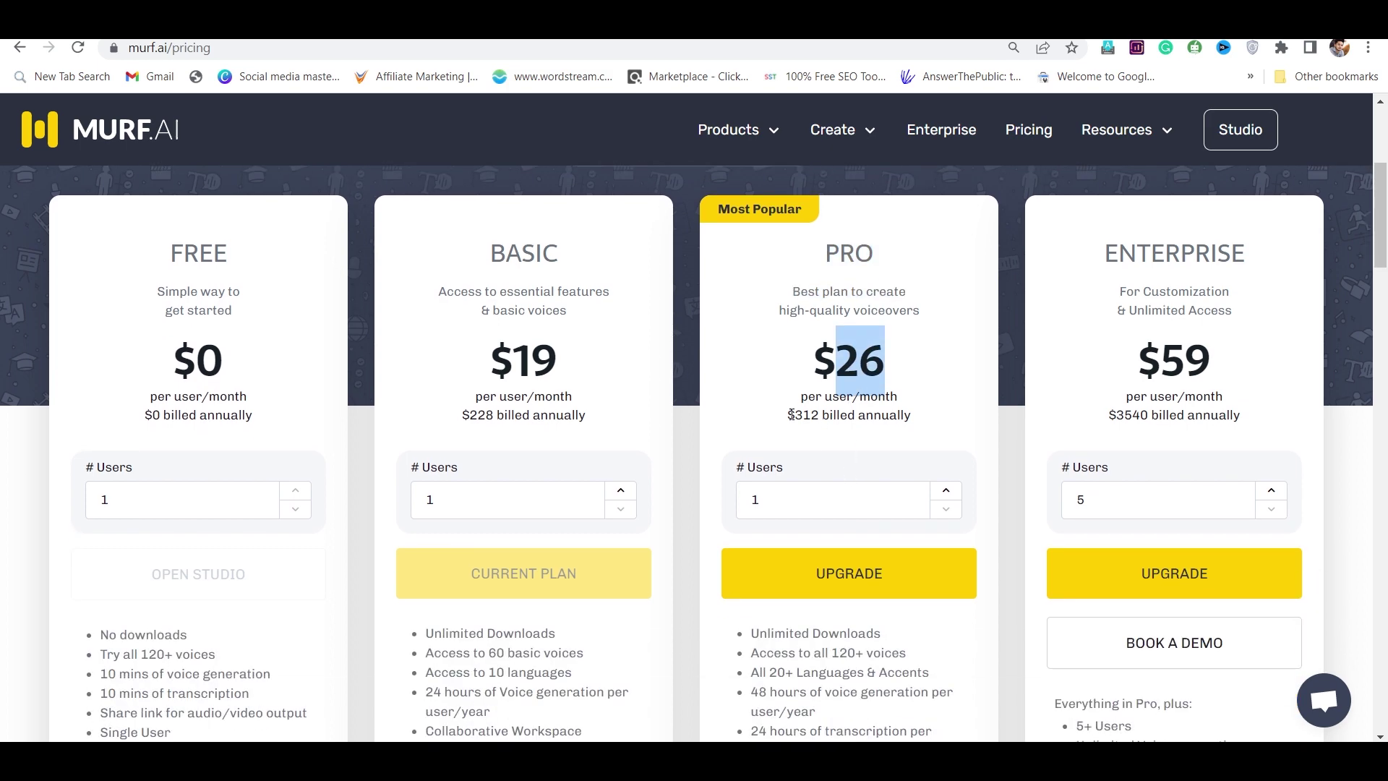
double_click(803, 415)
scroll(825, 417, down, 1)
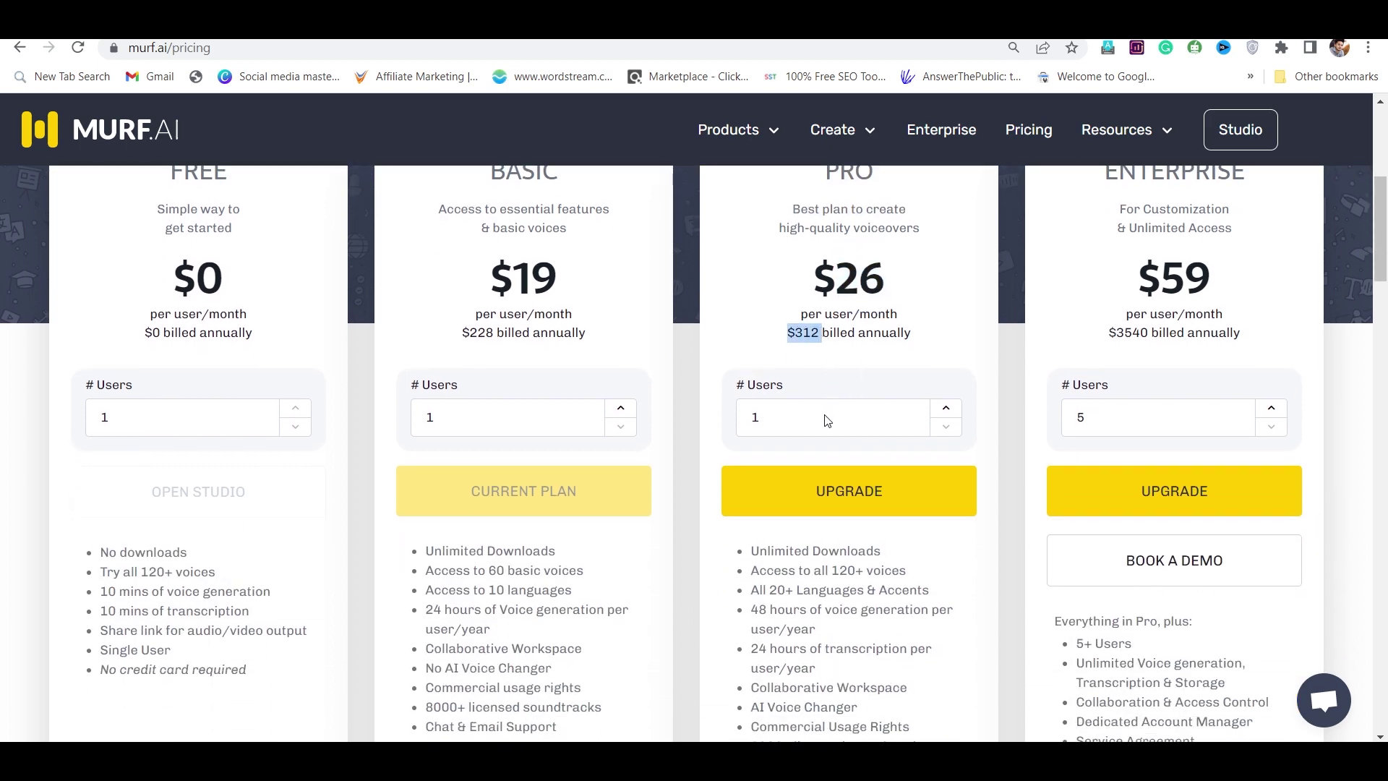
scroll(824, 419, down, 1)
click(827, 423)
scroll(826, 424, up, 1)
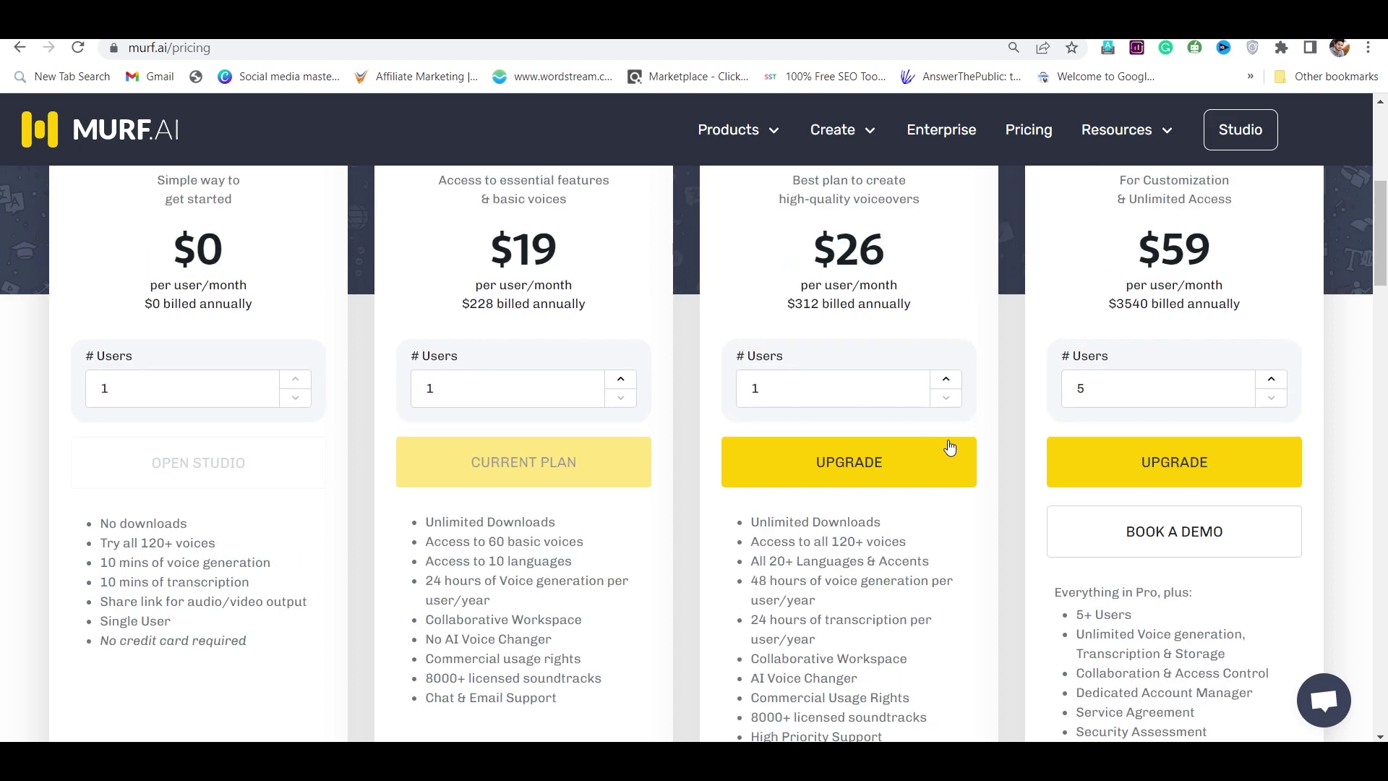
scroll(961, 479, down, 2)
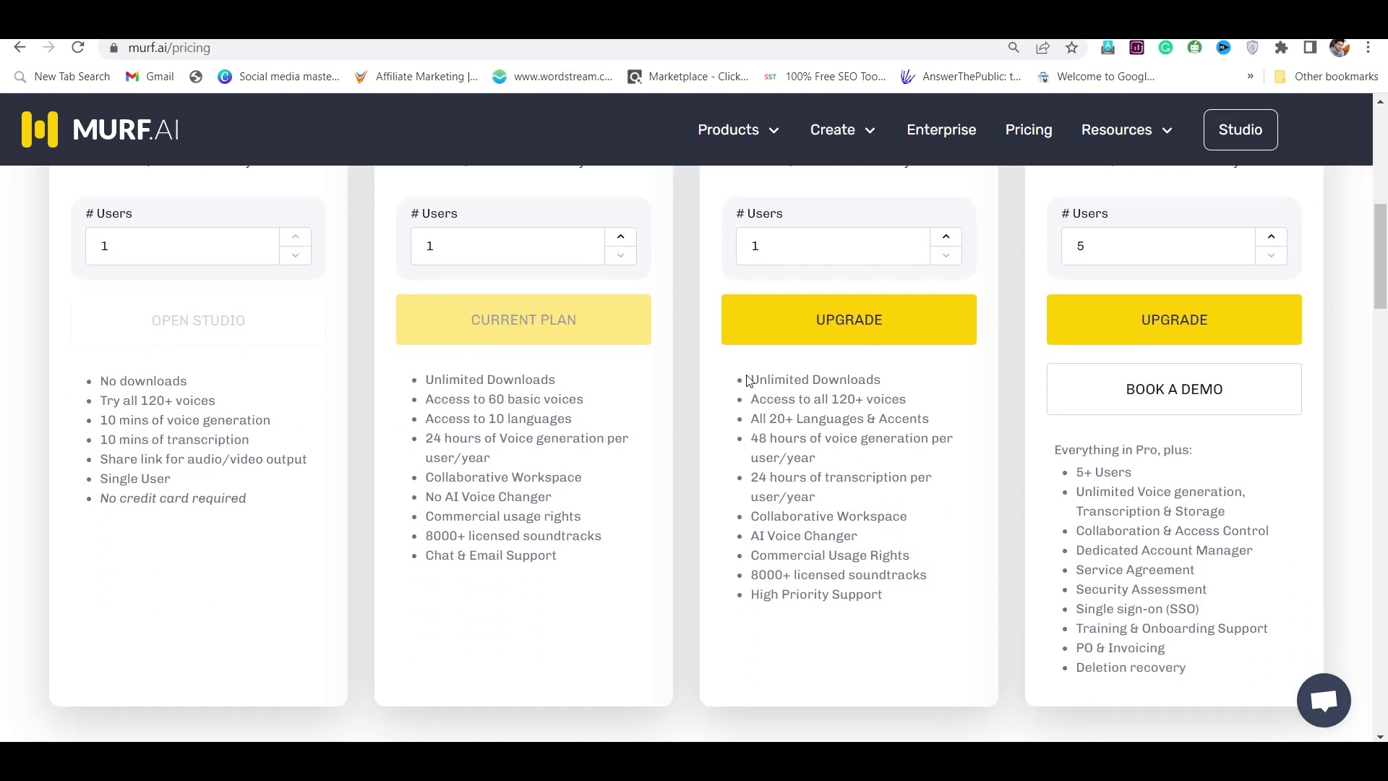
drag(747, 378, 881, 378)
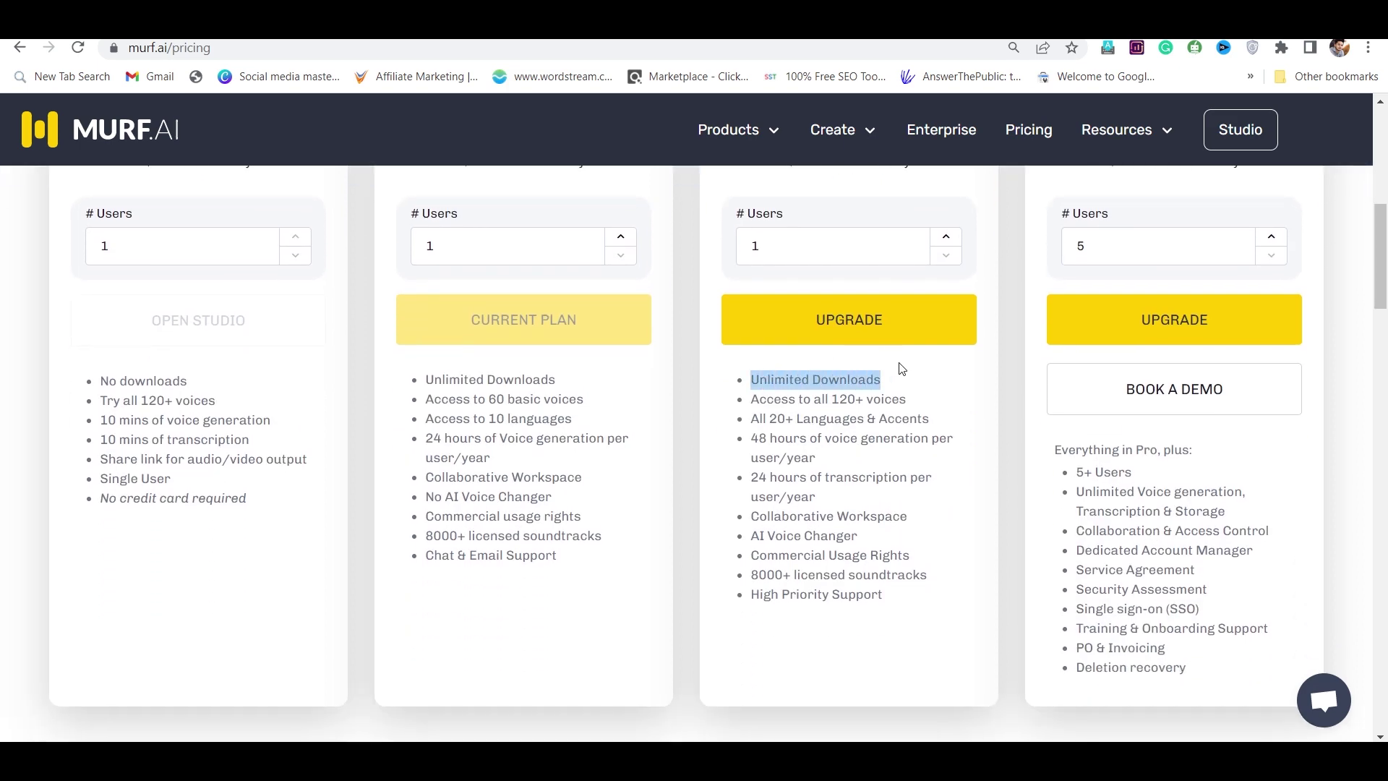
triple_click(847, 398)
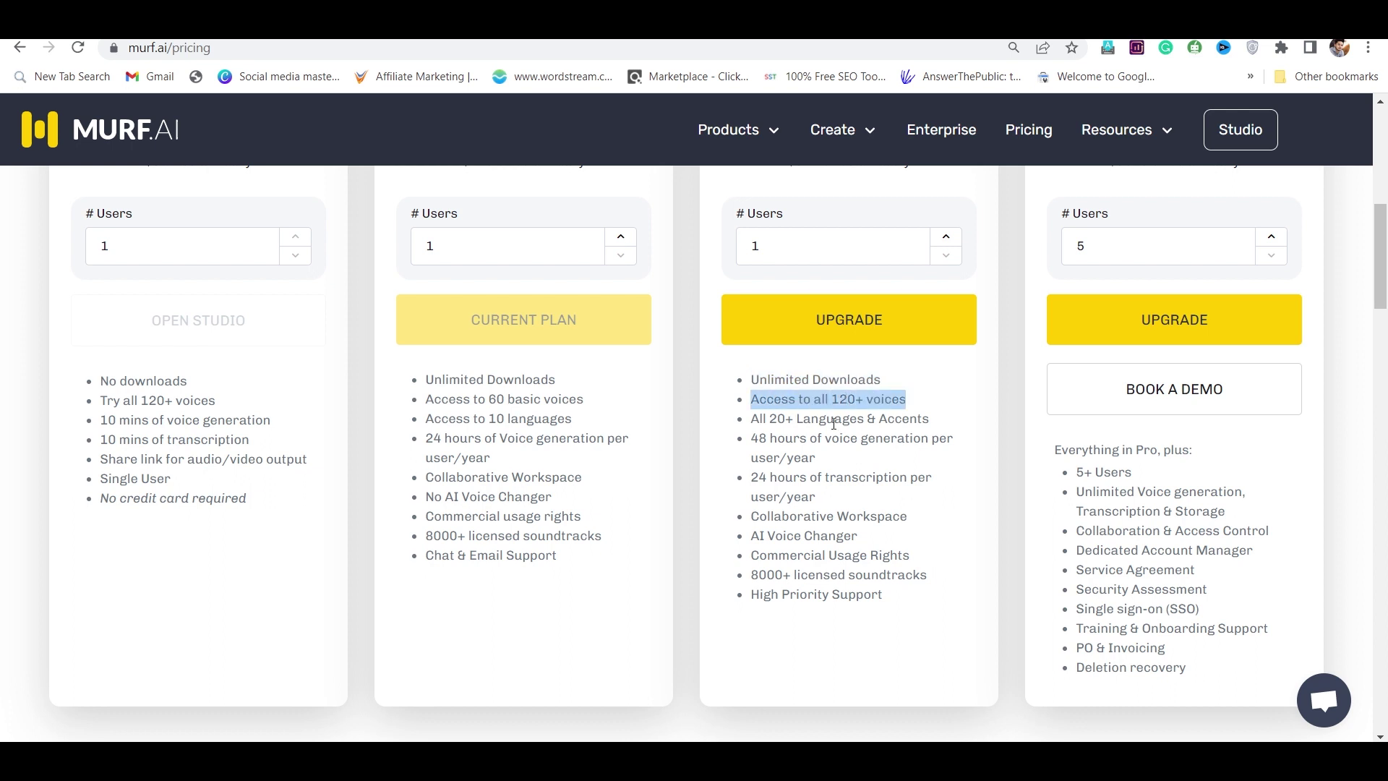
triple_click(833, 423)
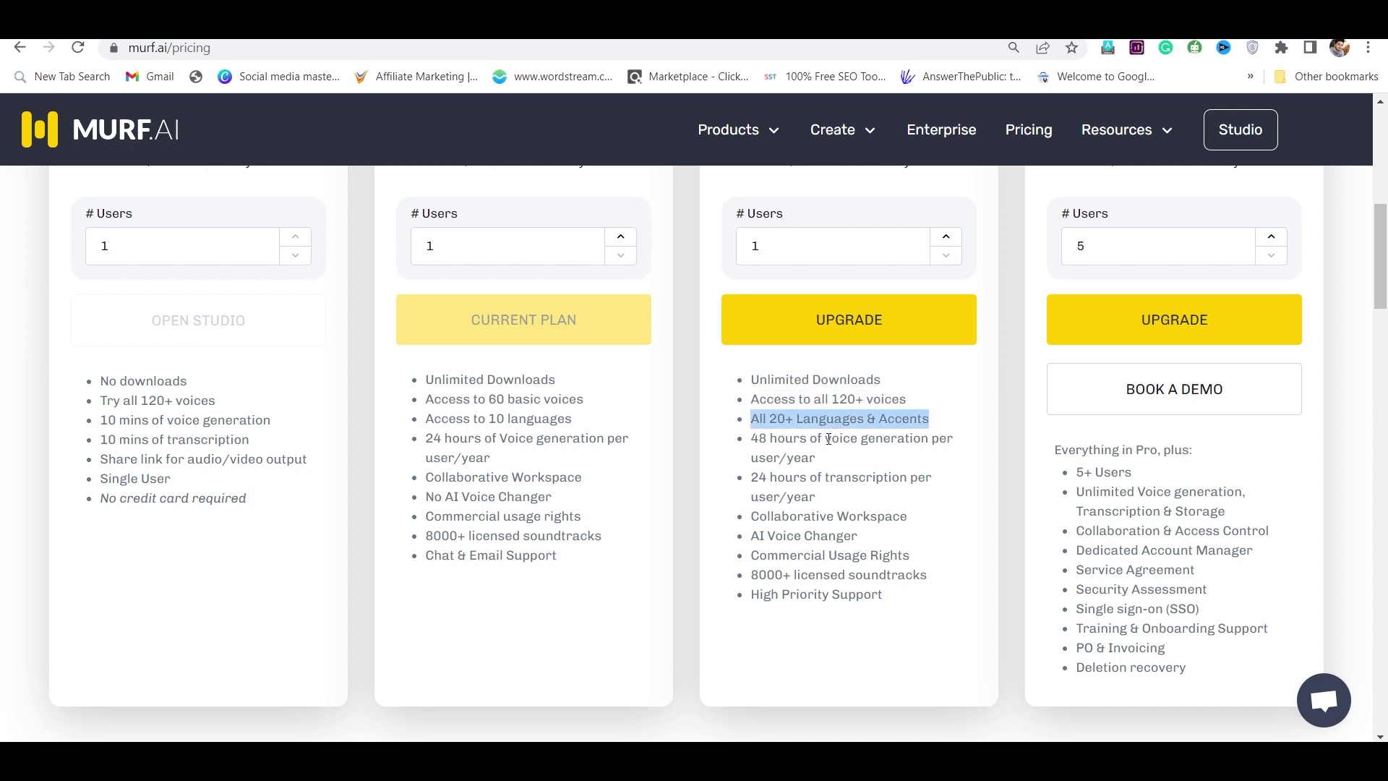
triple_click(829, 438)
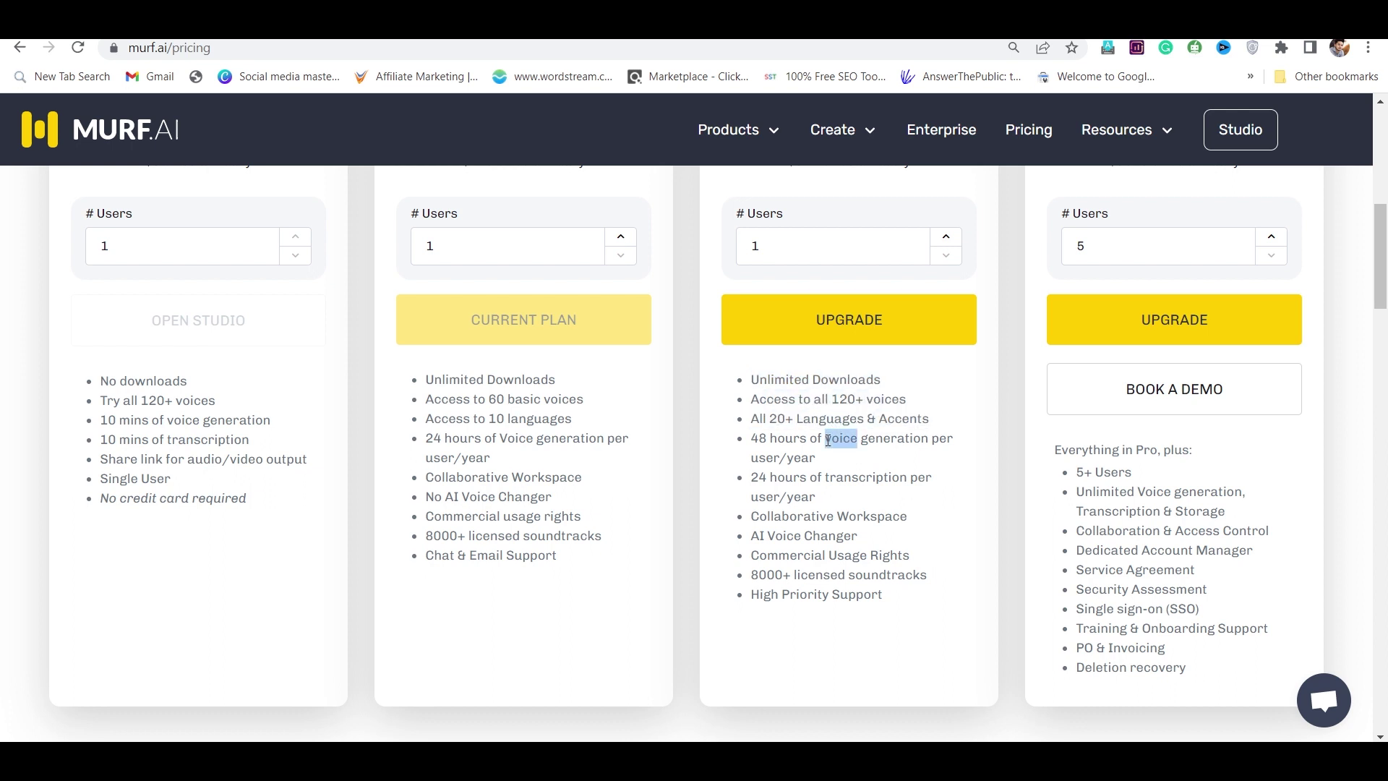
triple_click(804, 474)
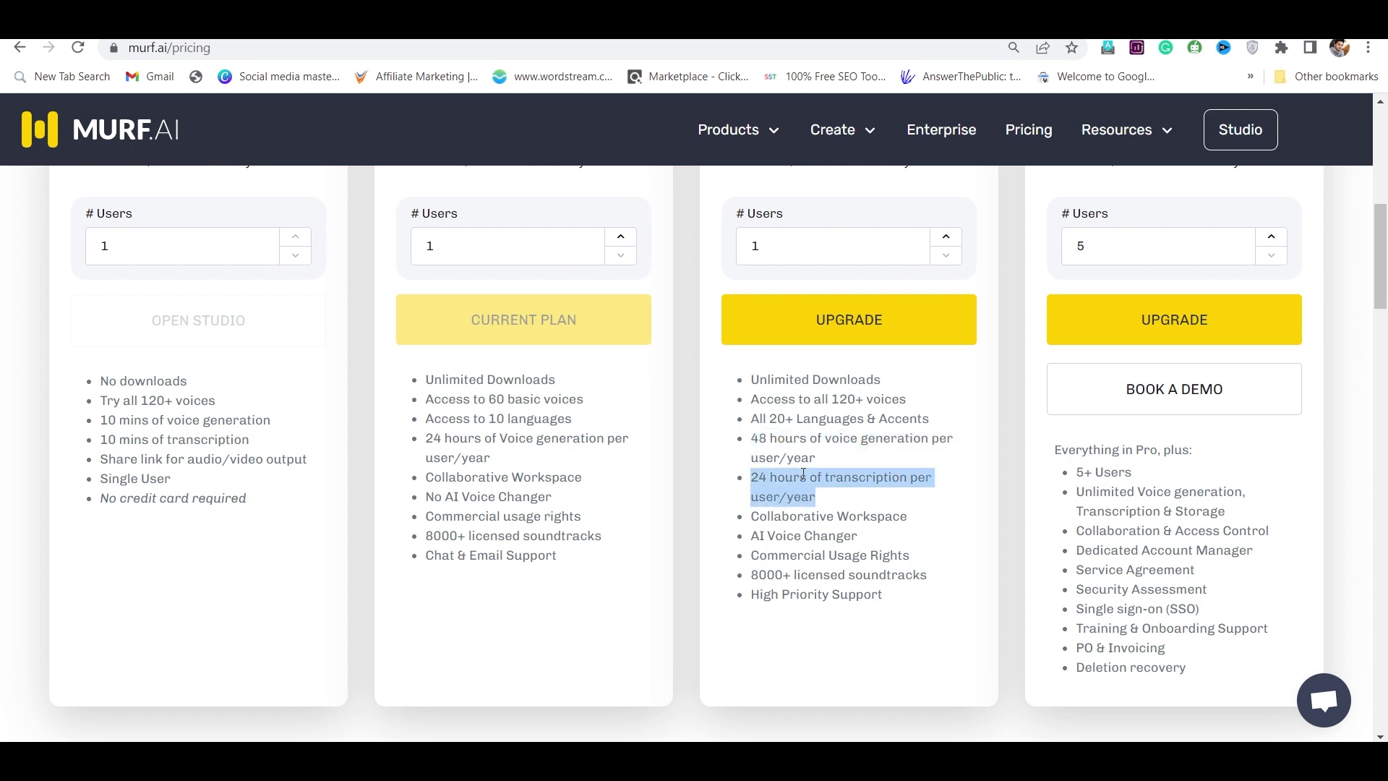
triple_click(829, 521)
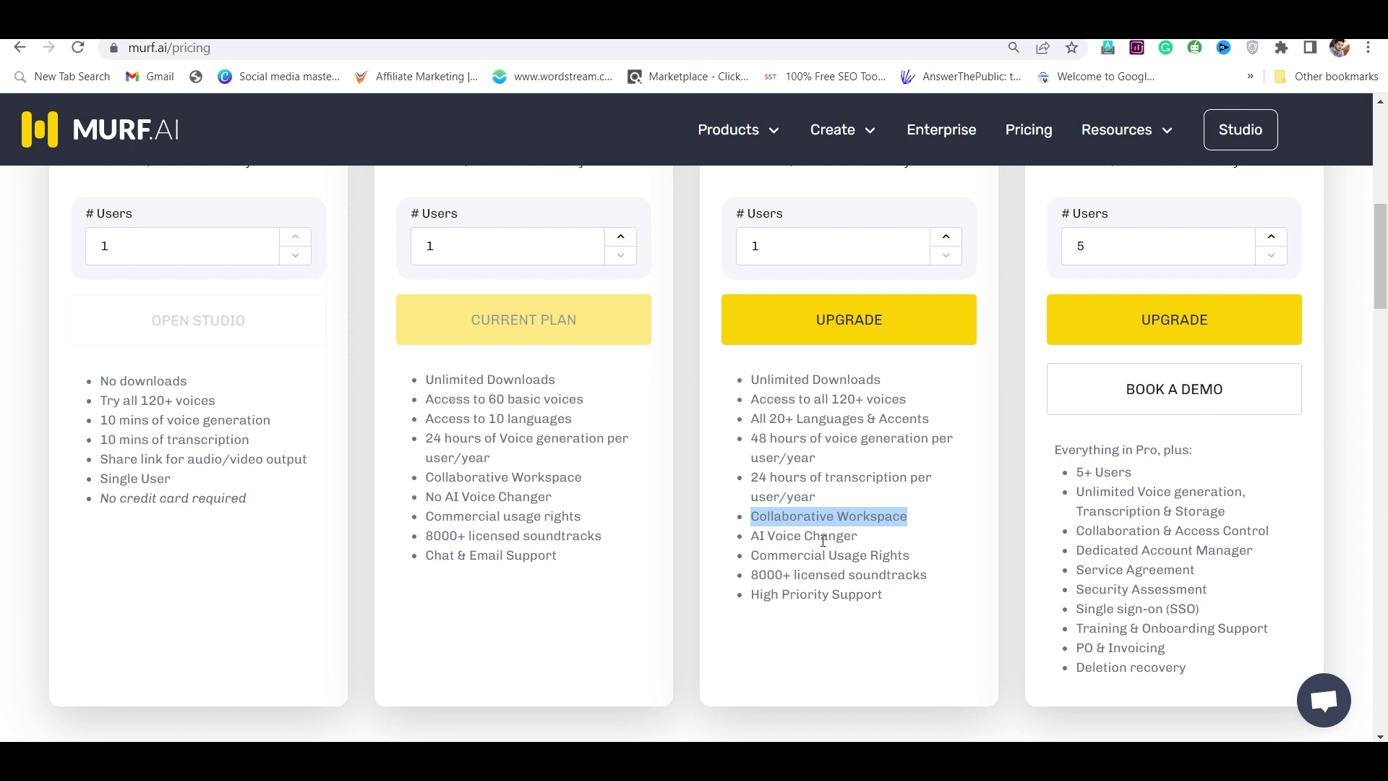
triple_click(822, 535)
scroll(822, 536, down, 1)
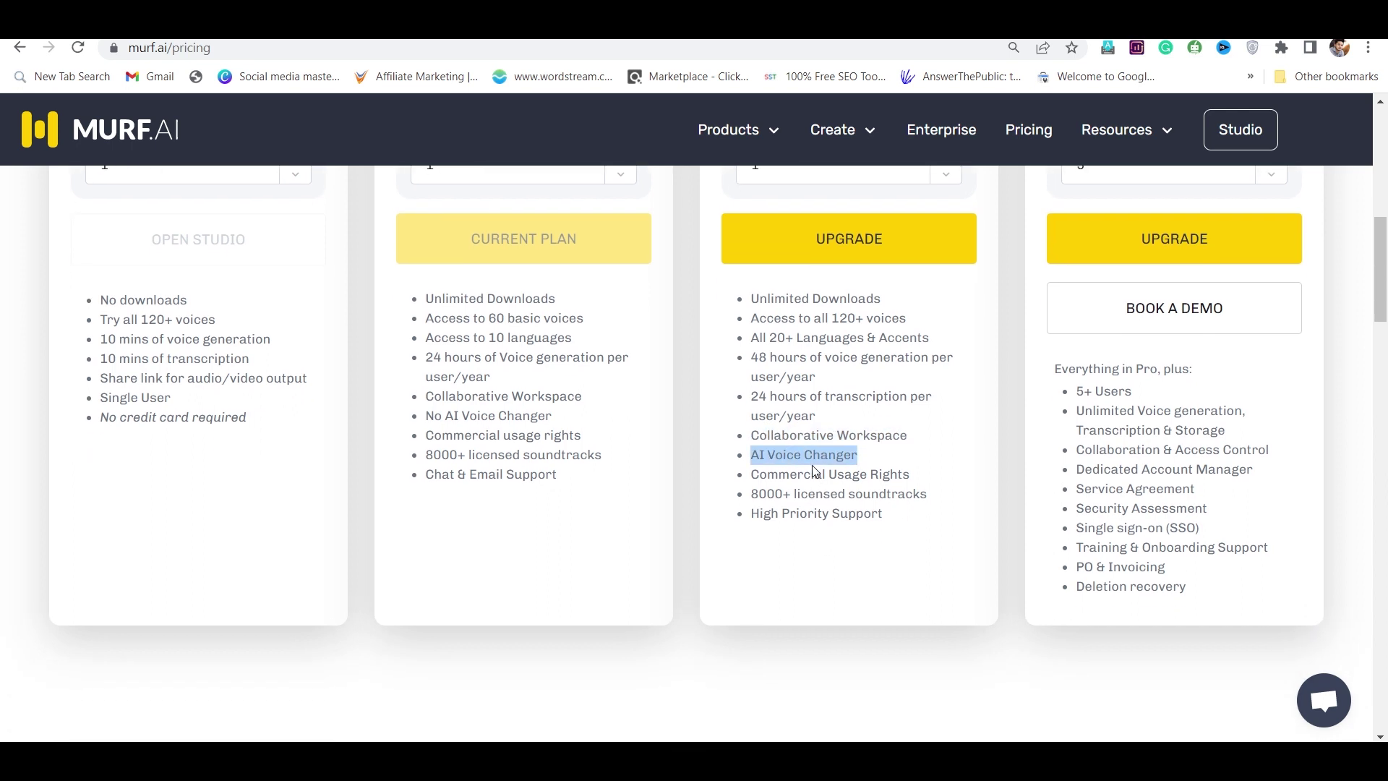
triple_click(814, 481)
triple_click(816, 493)
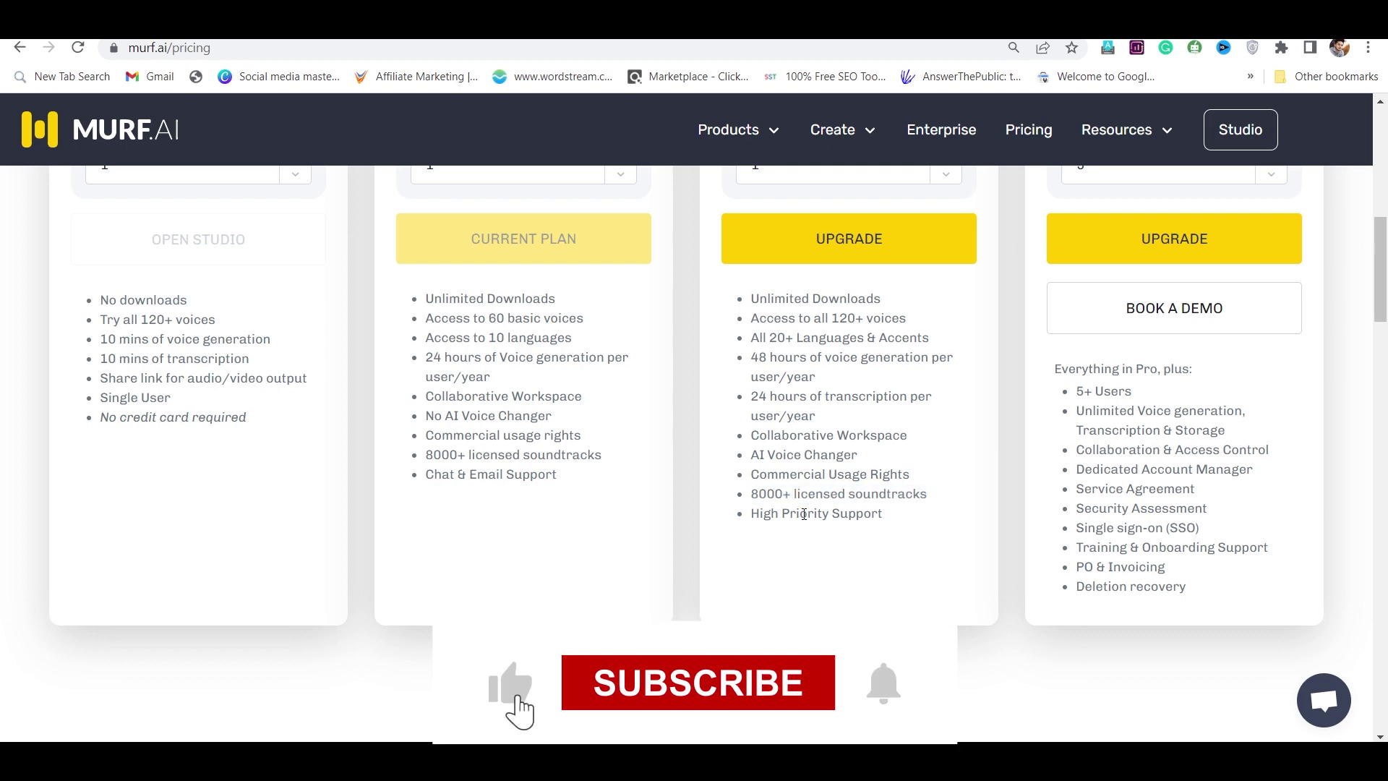
triple_click(804, 516)
scroll(804, 515, up, 5)
double_click(1112, 329)
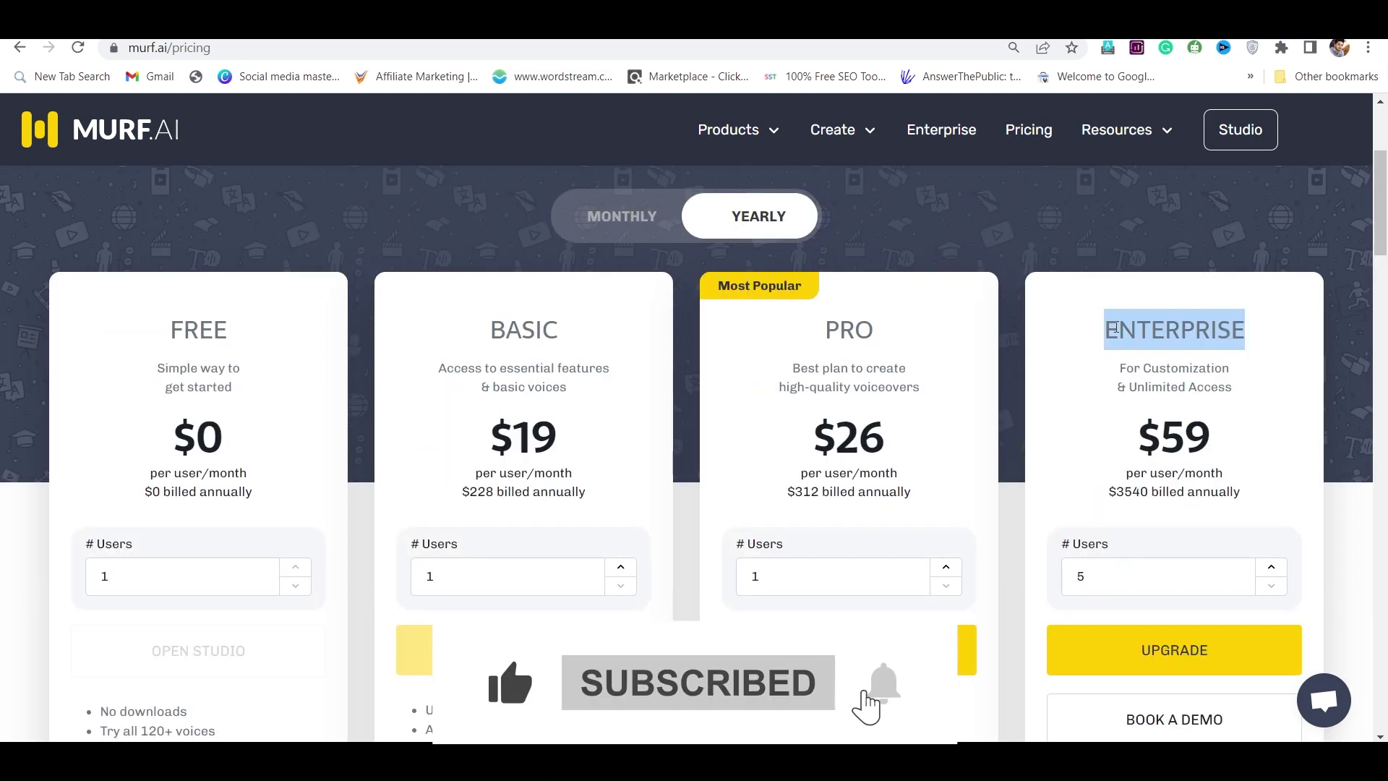
click(1153, 358)
scroll(1153, 358, down, 2)
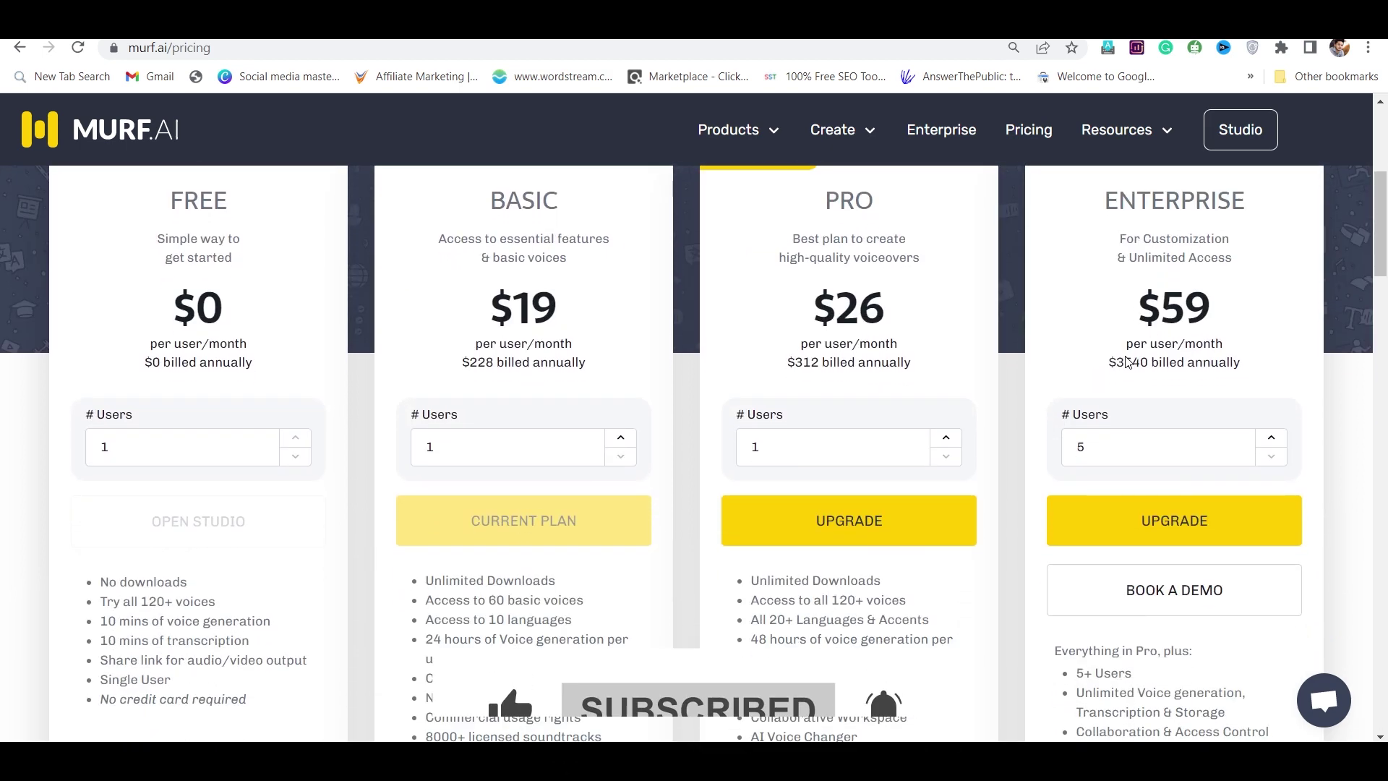
scroll(1128, 360, down, 8)
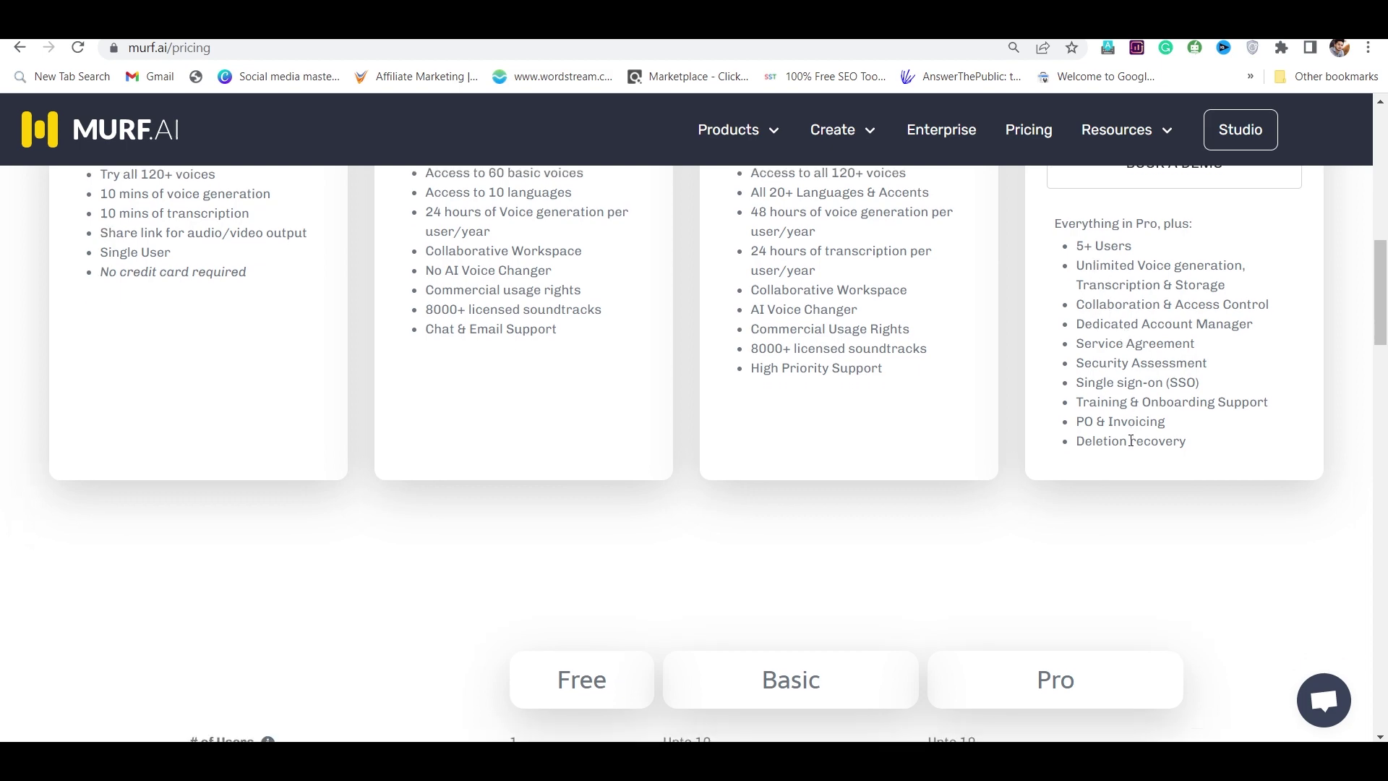
scroll(1132, 422, down, 4)
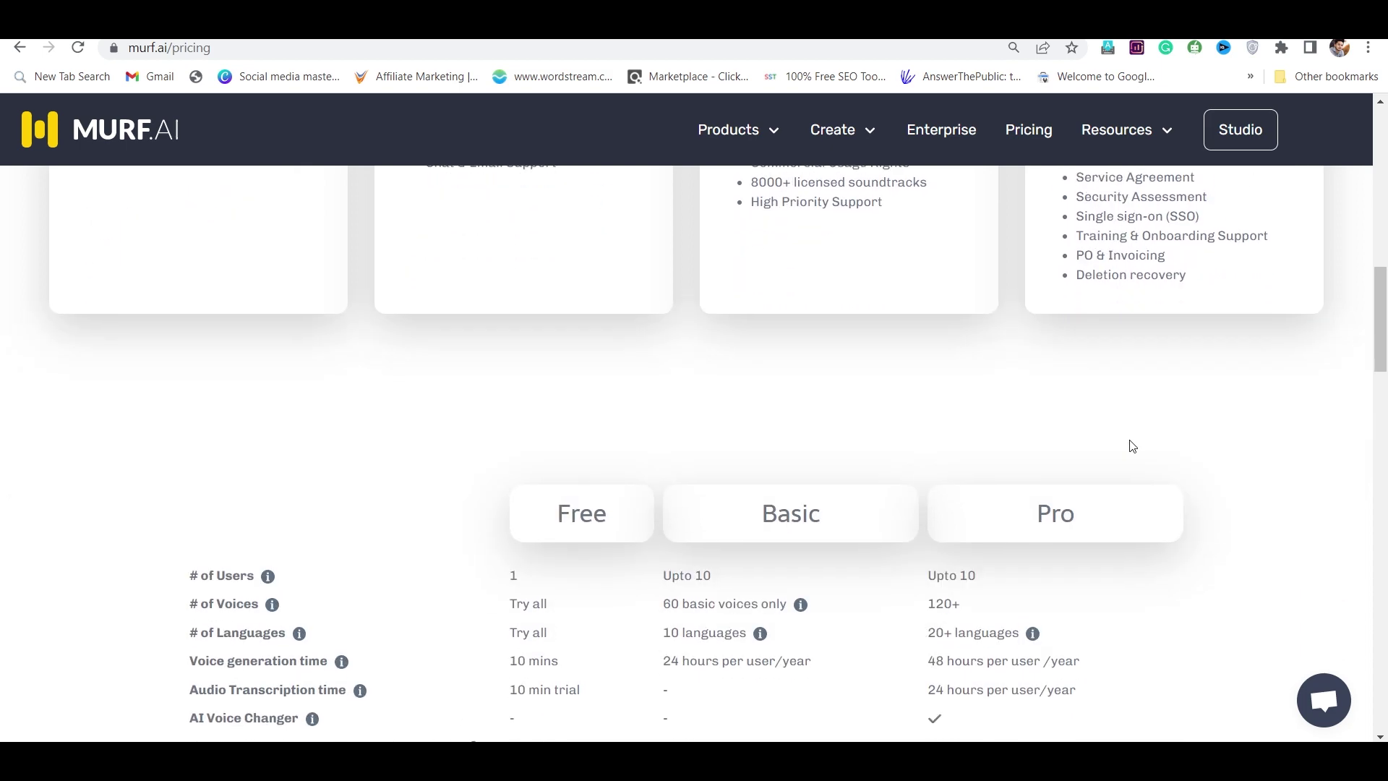
scroll(1132, 446, down, 8)
scroll(1131, 445, down, 2)
scroll(1131, 446, down, 4)
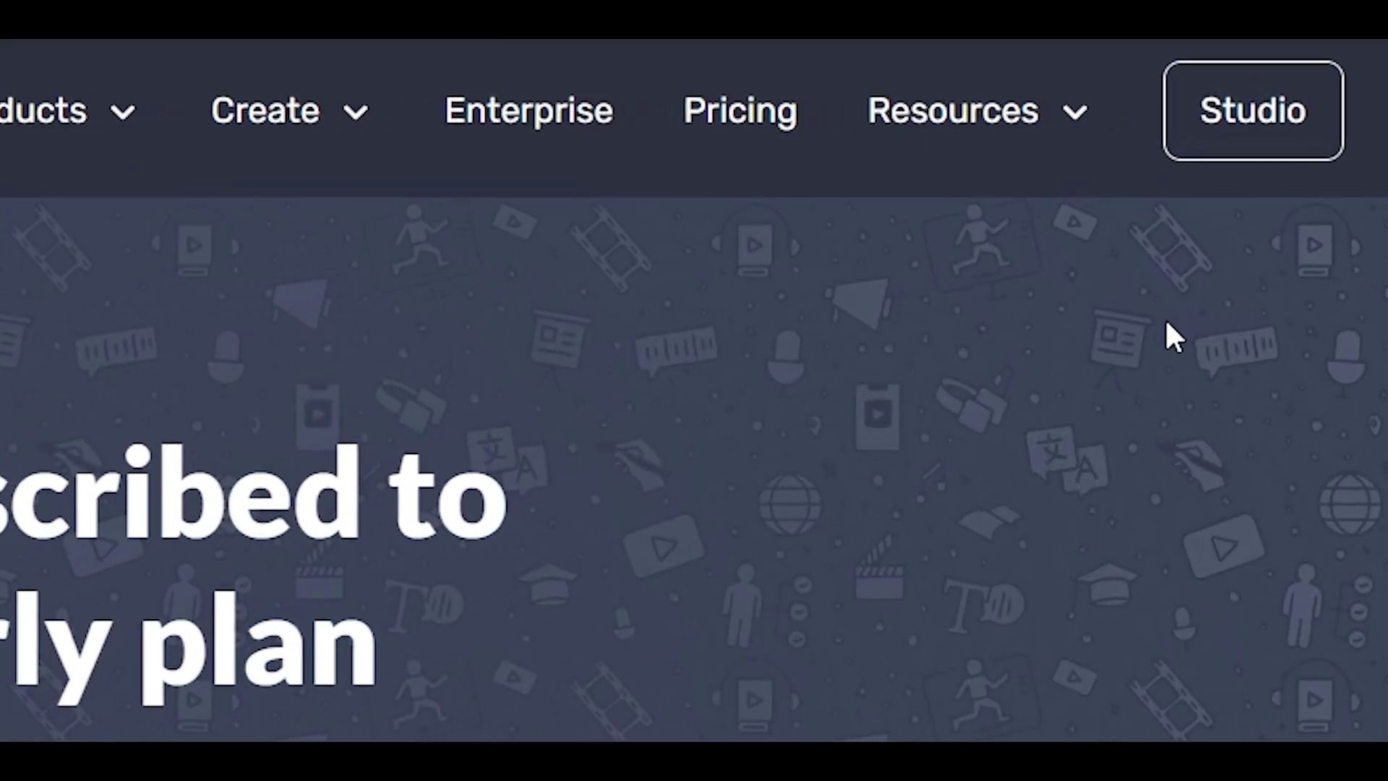
From Studio, create a Start Blank audio project titled 'Project 1'.
click(1252, 110)
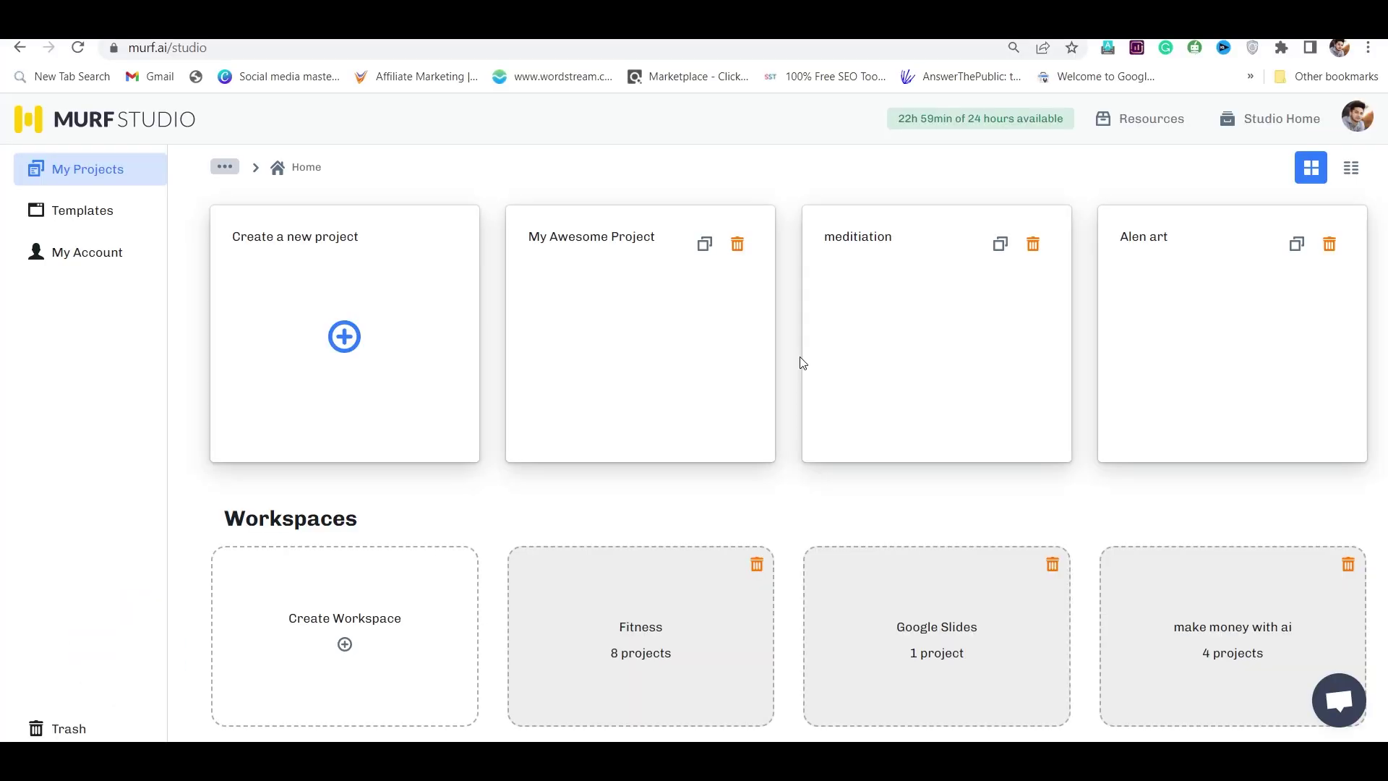
click(344, 336)
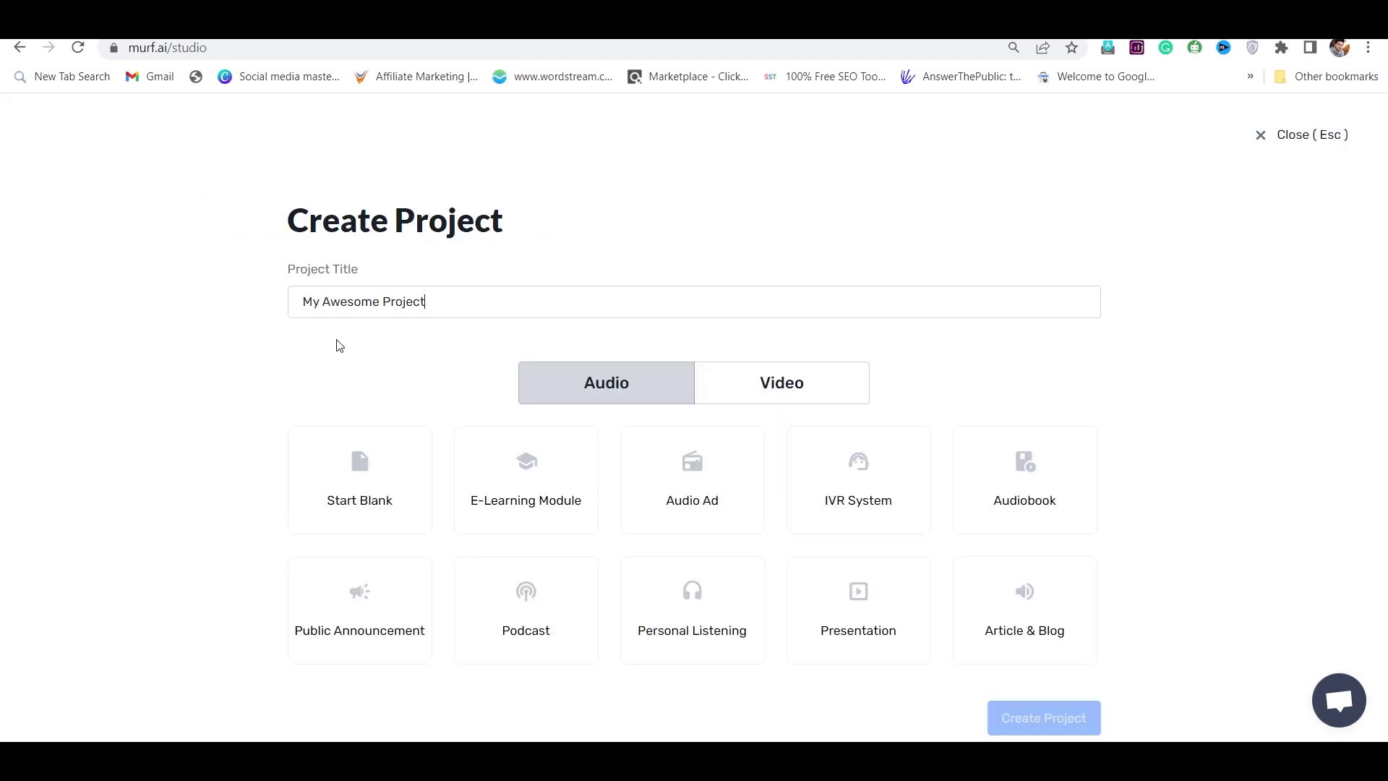
triple_click(428, 304)
text(Project 1)
click(367, 469)
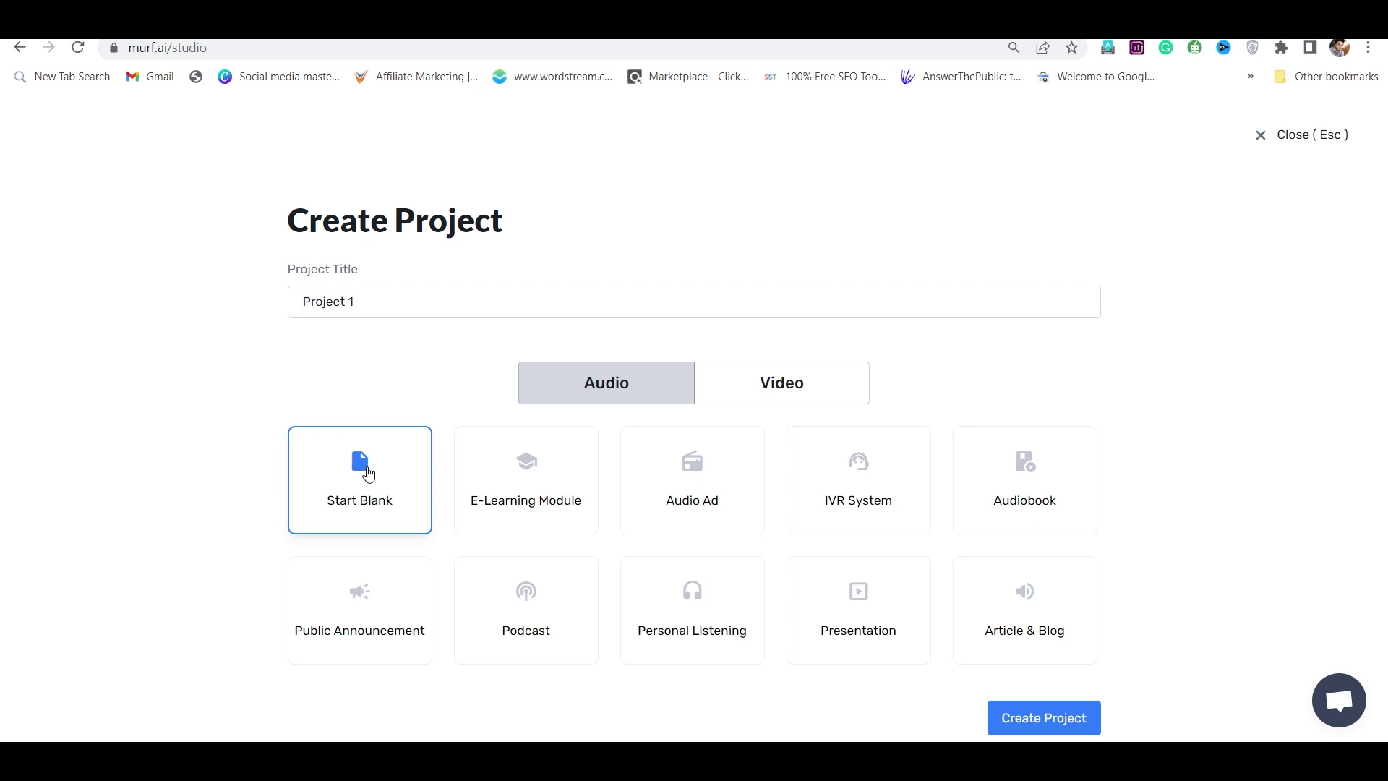
click(1034, 717)
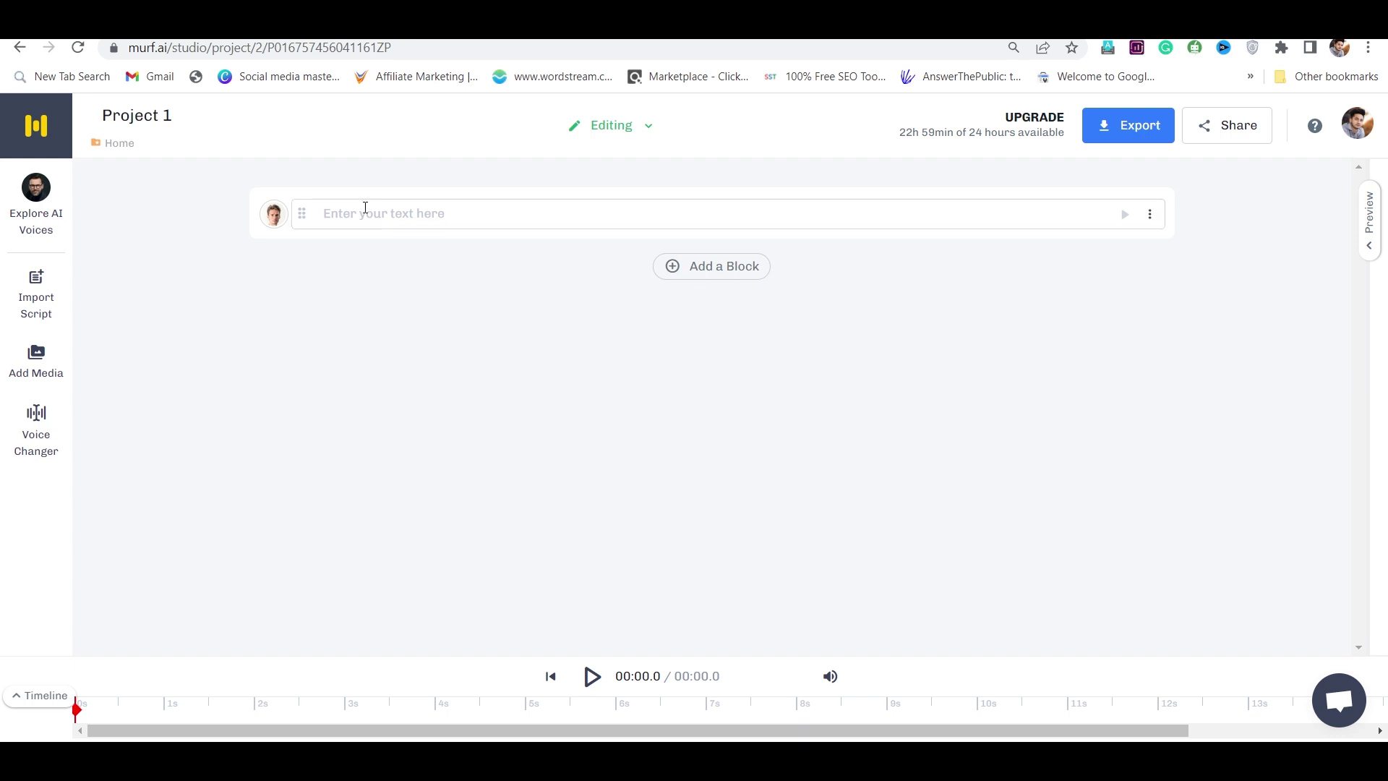
Import the ChatGPT weight-loss script, split by sentences, into four voice blocks.
click(34, 295)
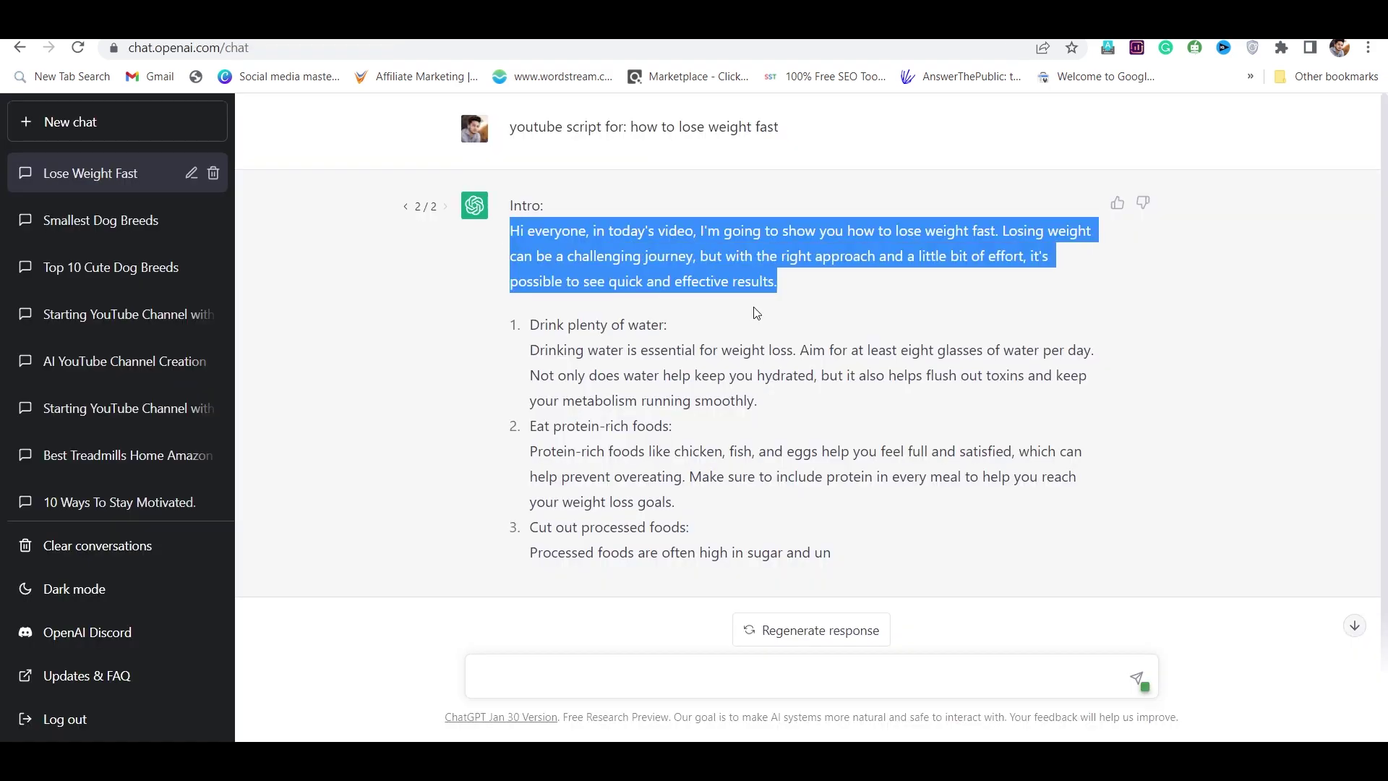
drag(756, 314, 1112, 352)
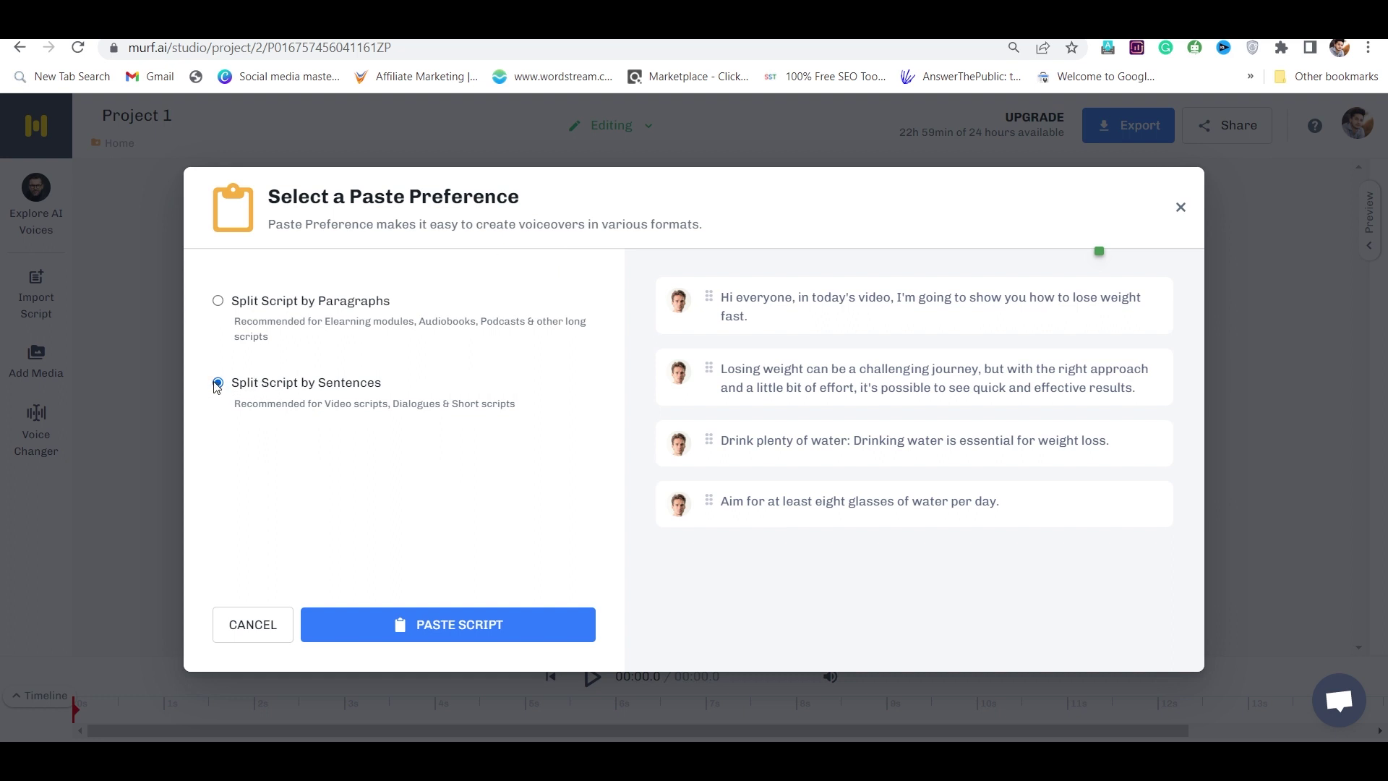
click(460, 623)
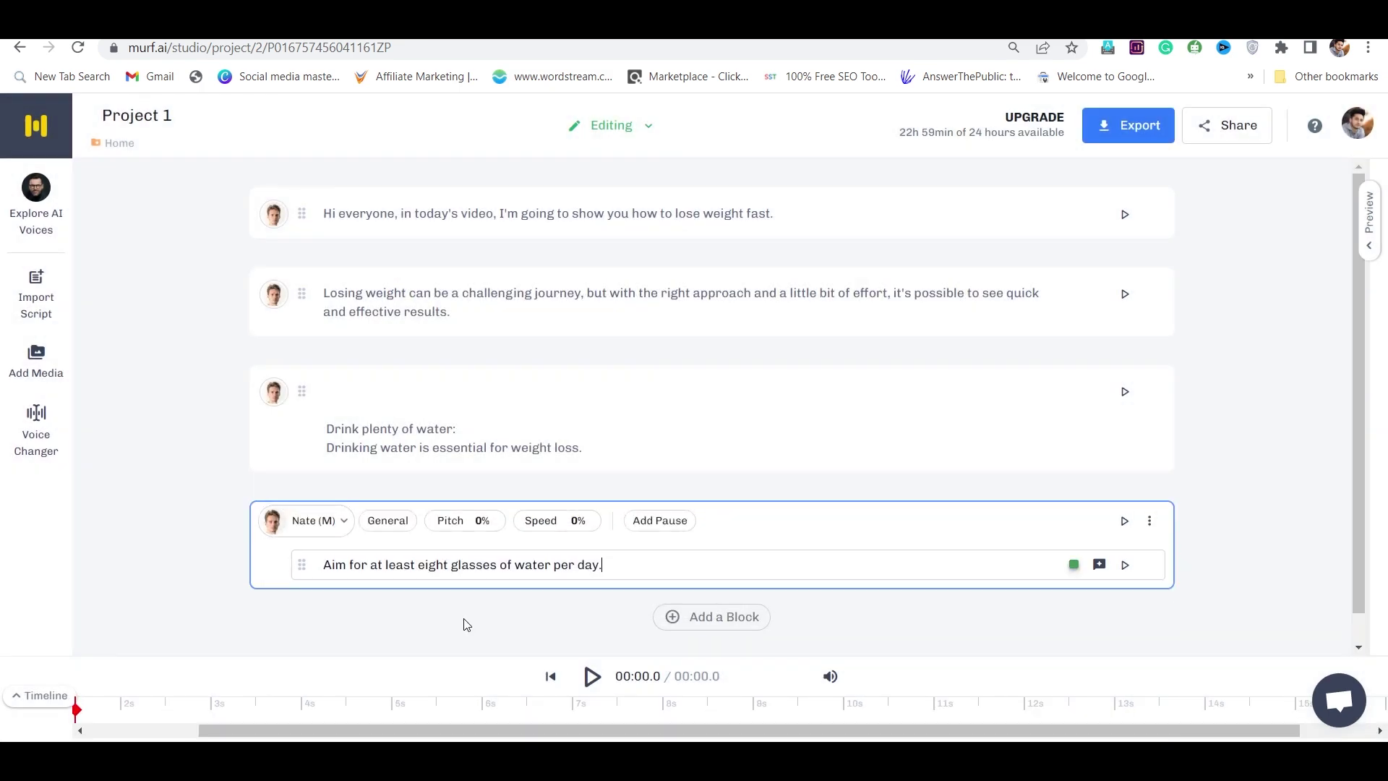
click(329, 429)
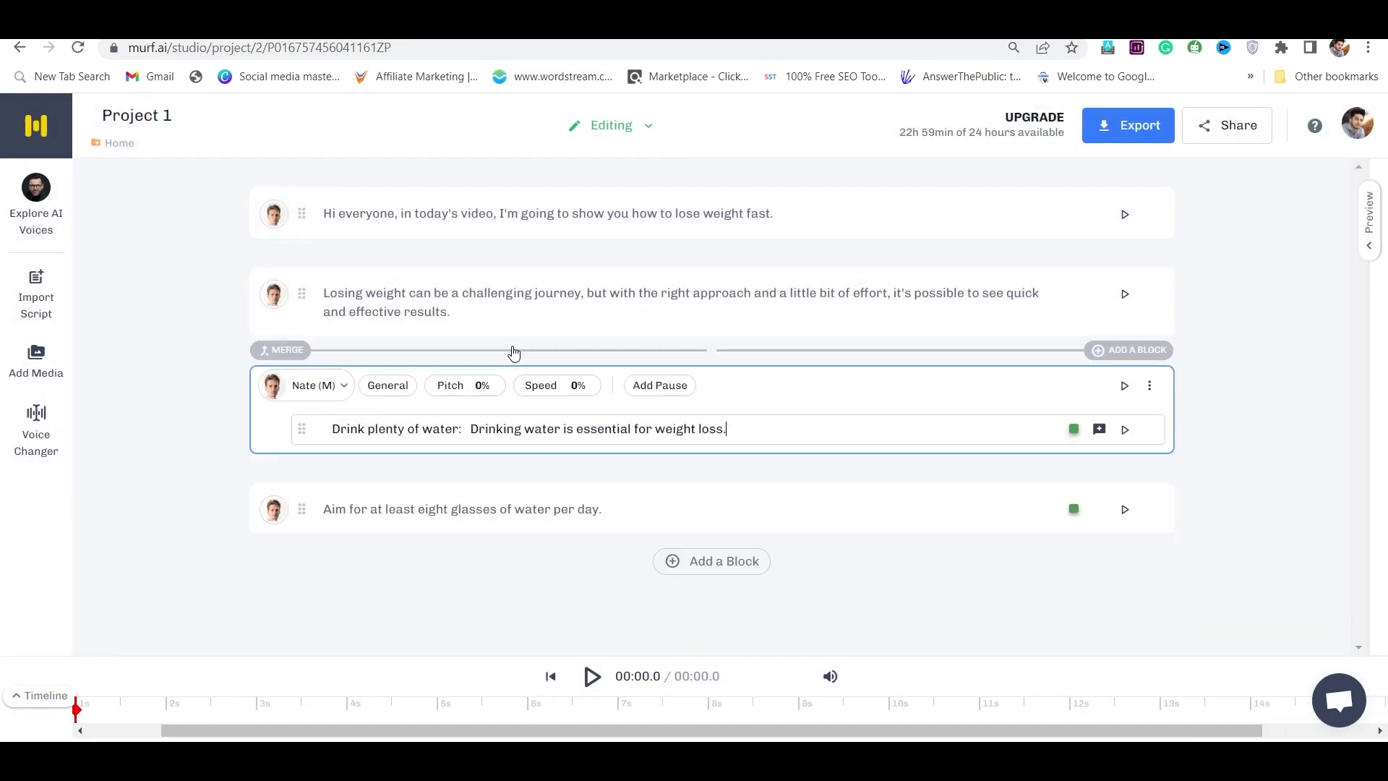
click(275, 217)
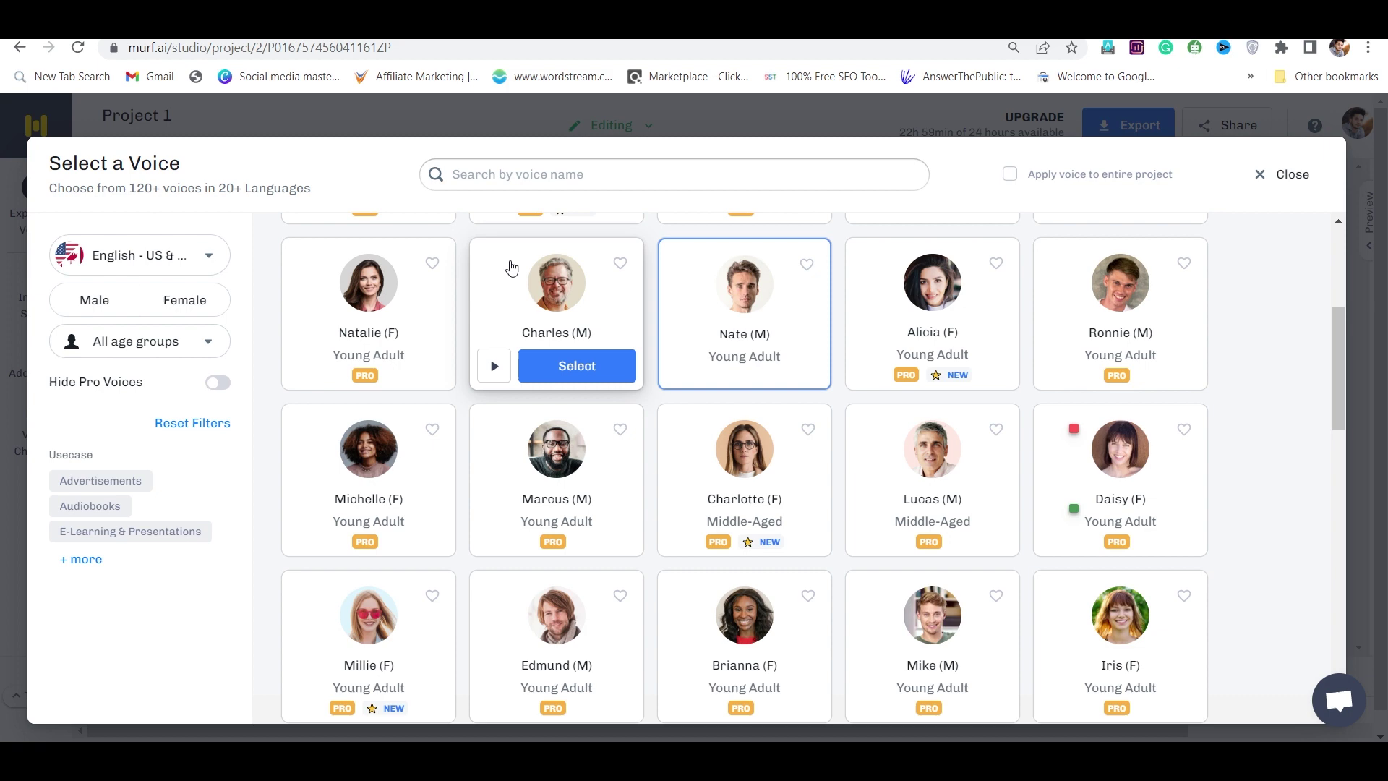
scroll(445, 407, up, 3)
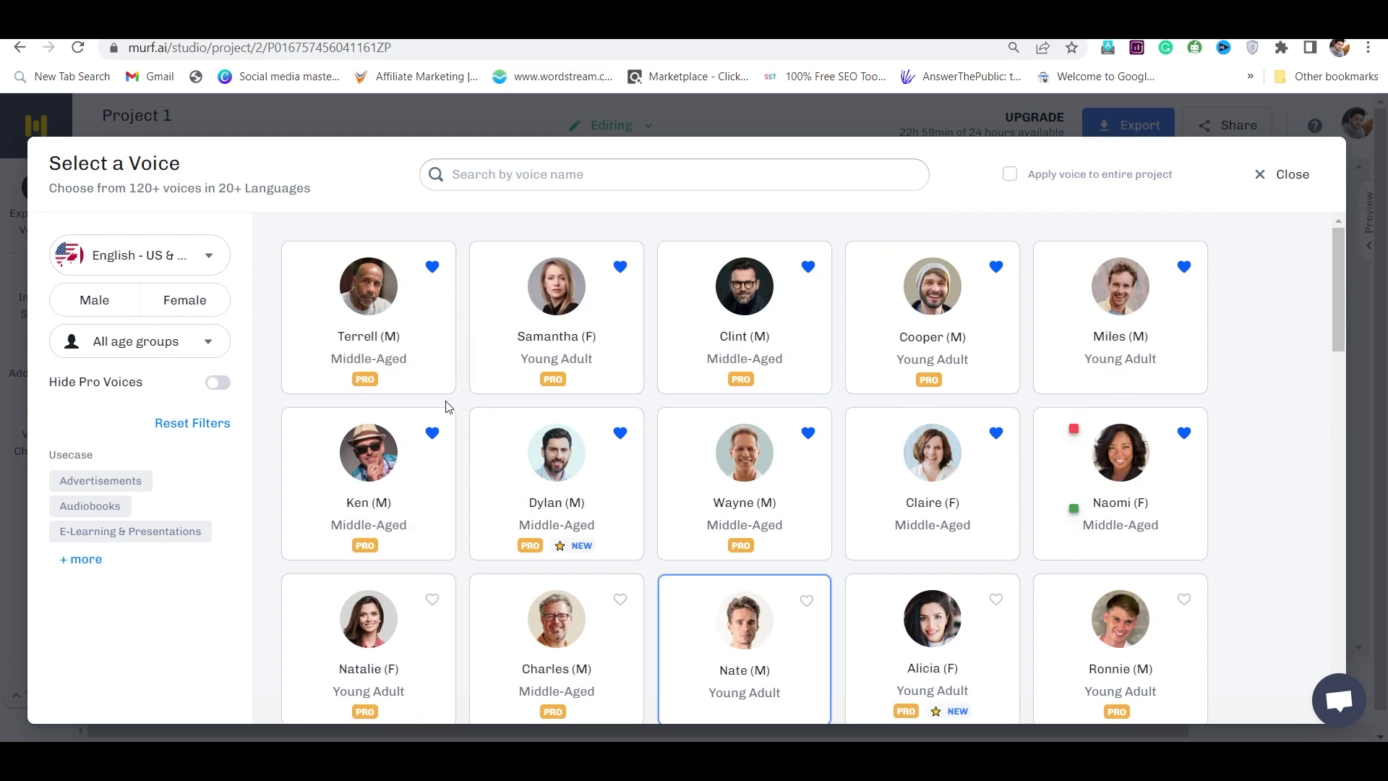
click(306, 371)
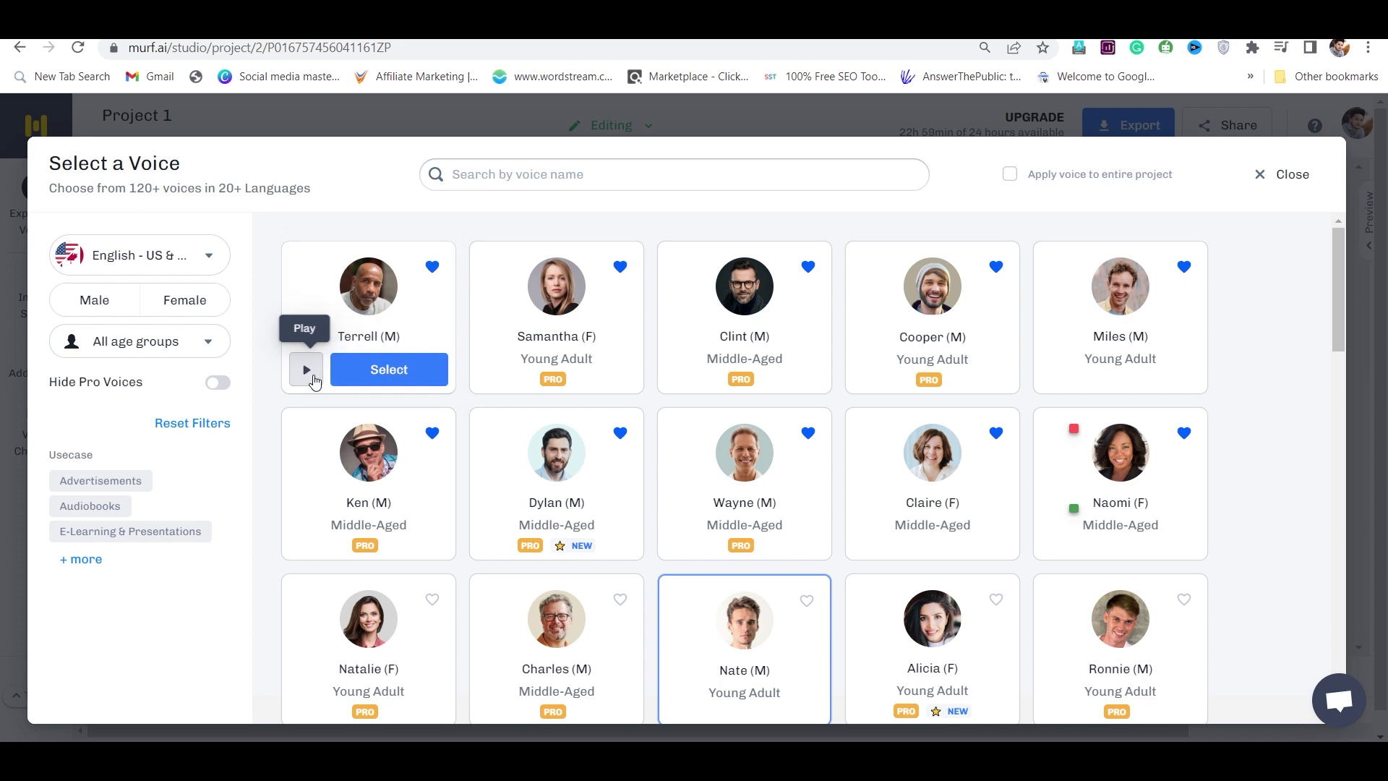
click(496, 370)
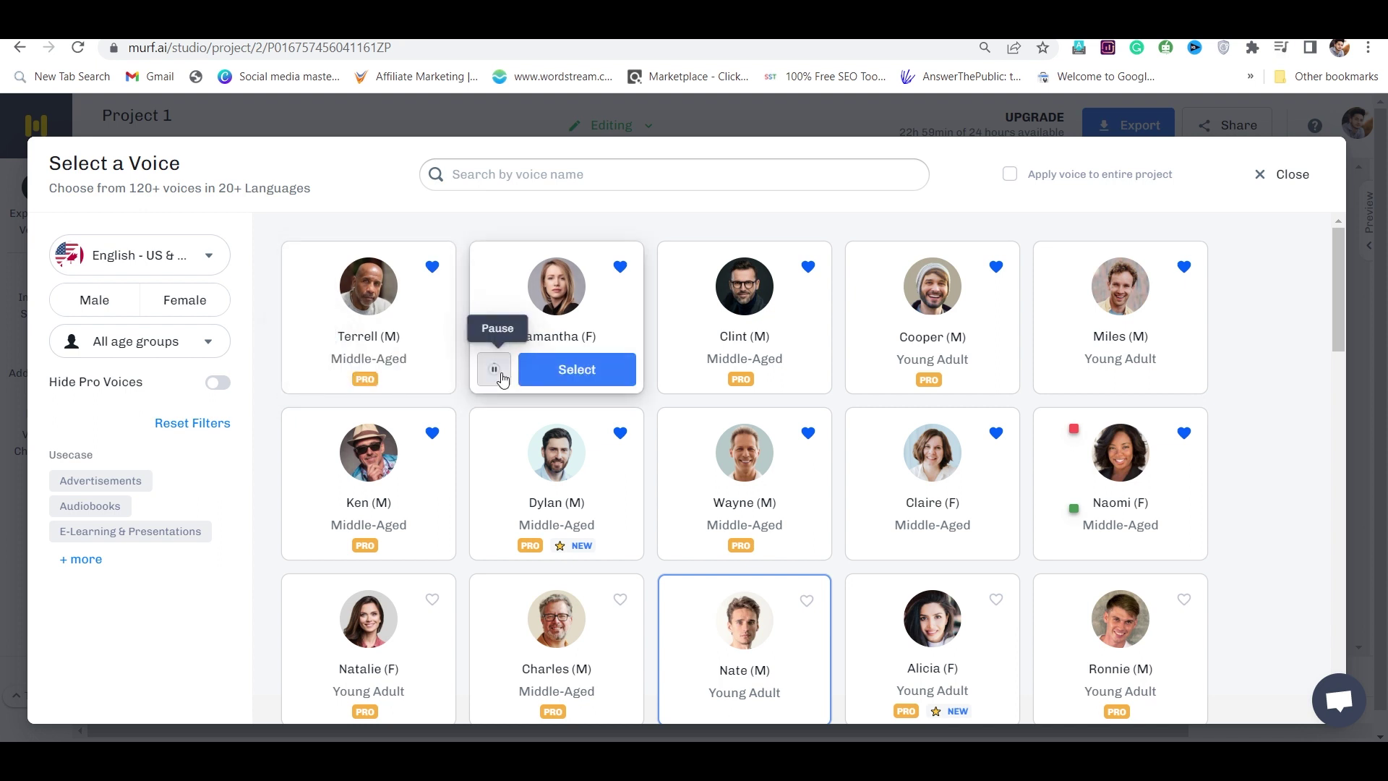
click(496, 370)
click(683, 370)
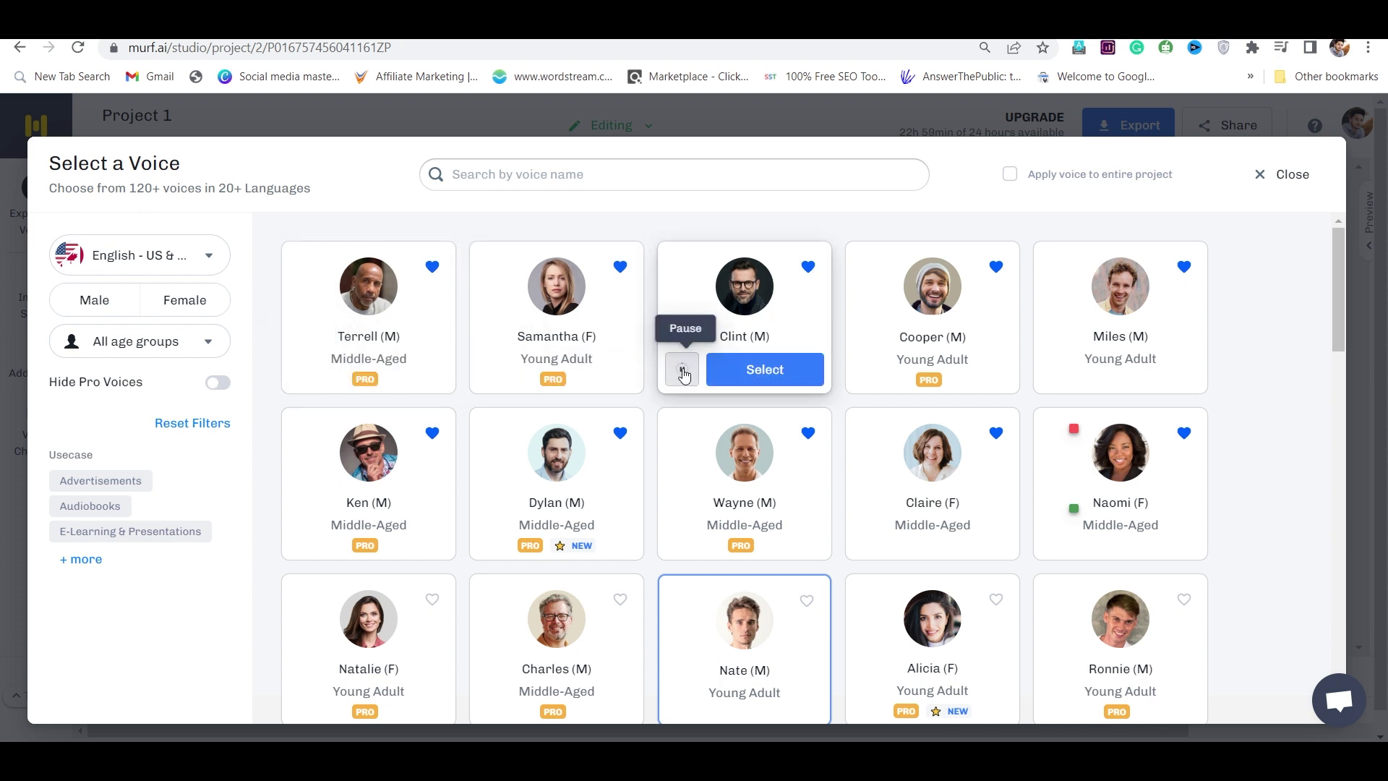
click(683, 373)
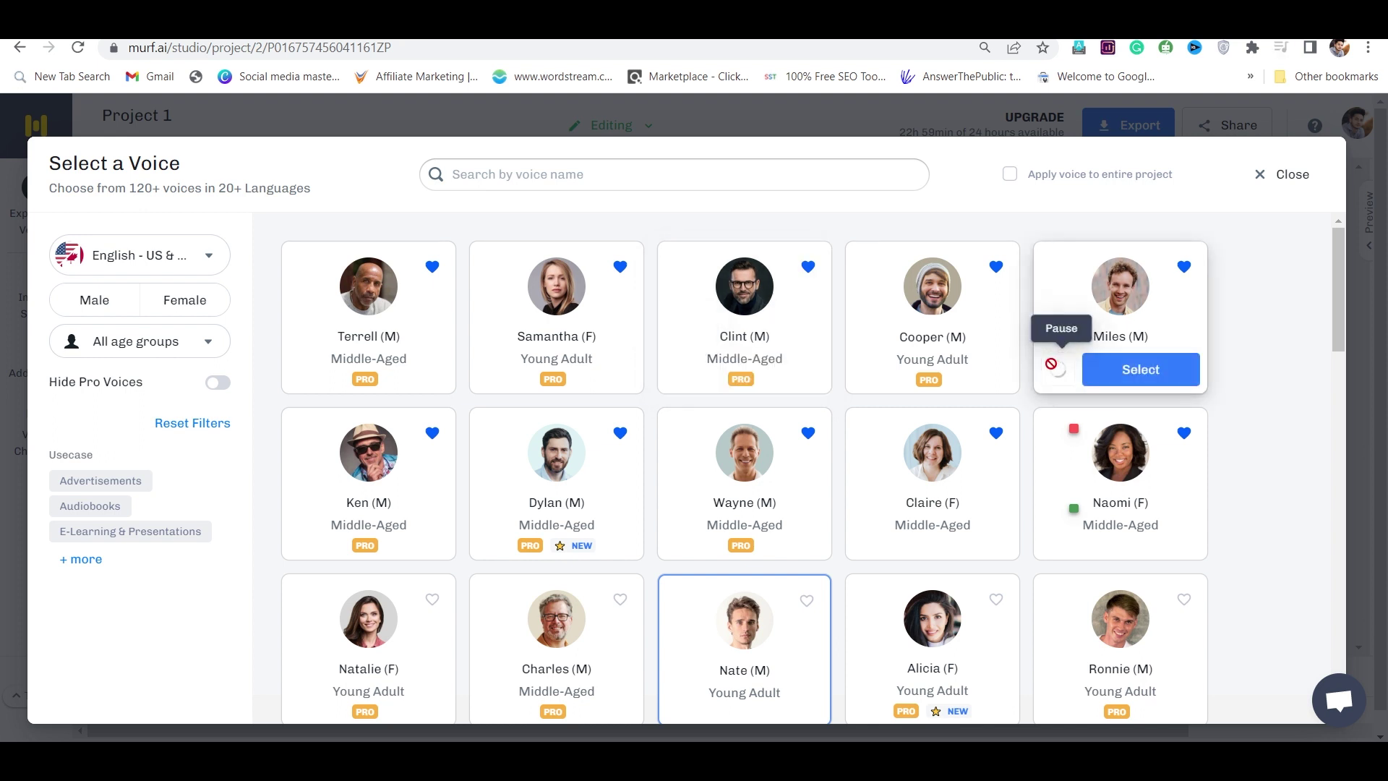
click(1058, 370)
click(1058, 372)
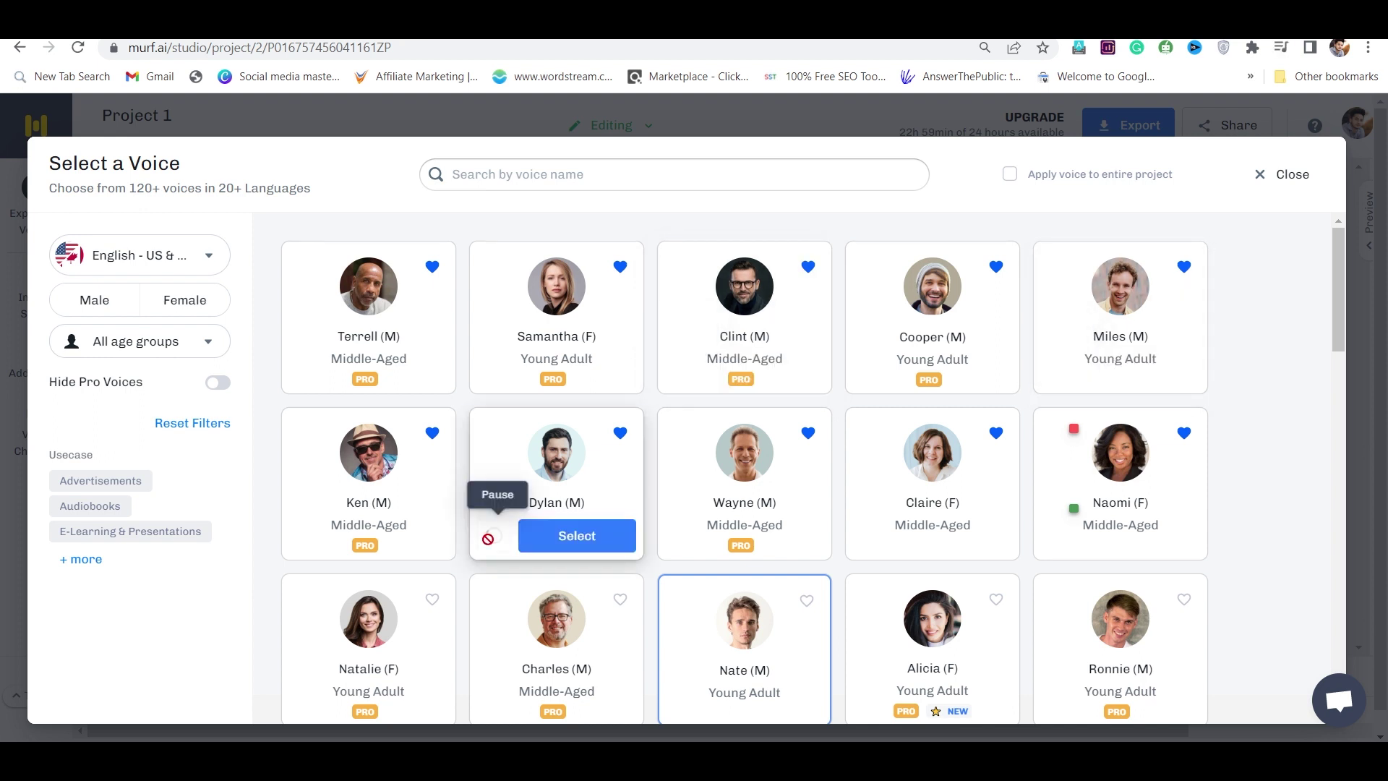
click(496, 537)
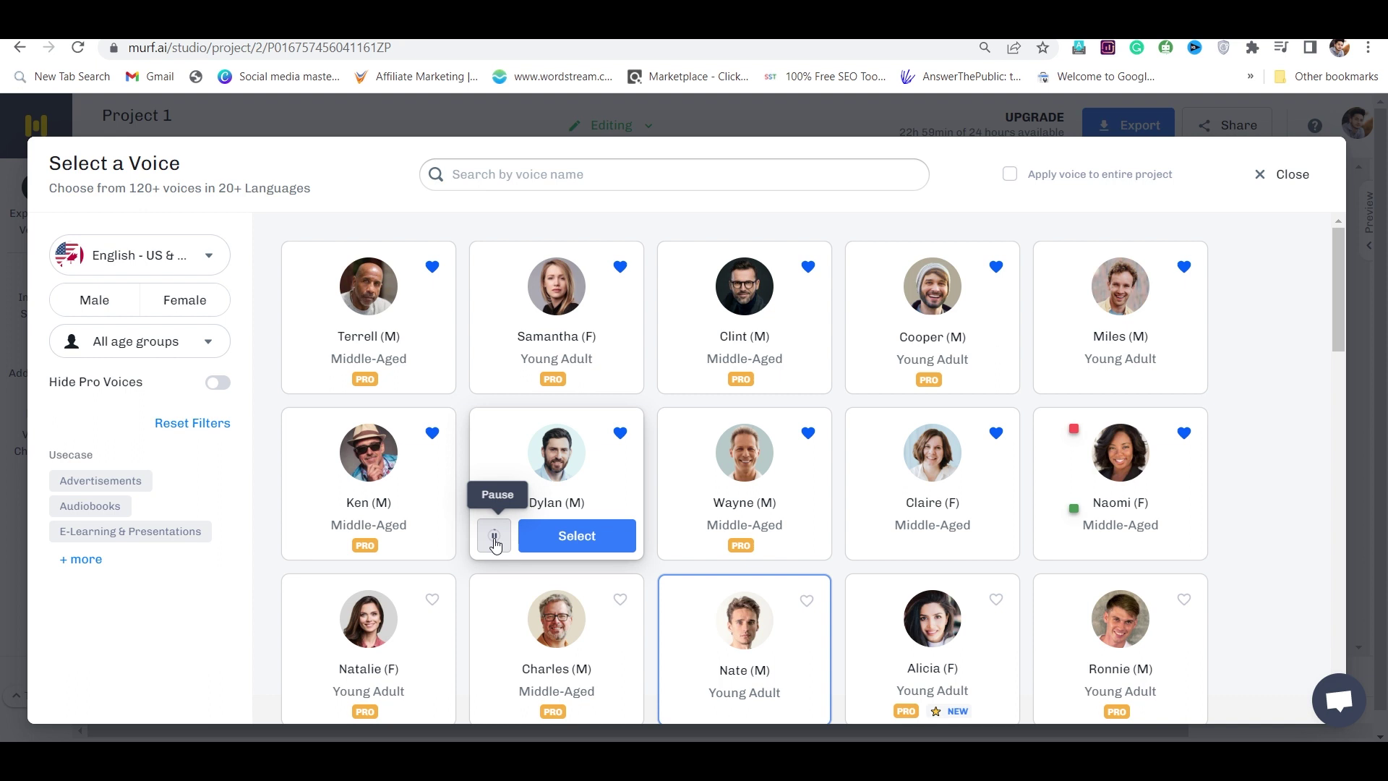
click(496, 538)
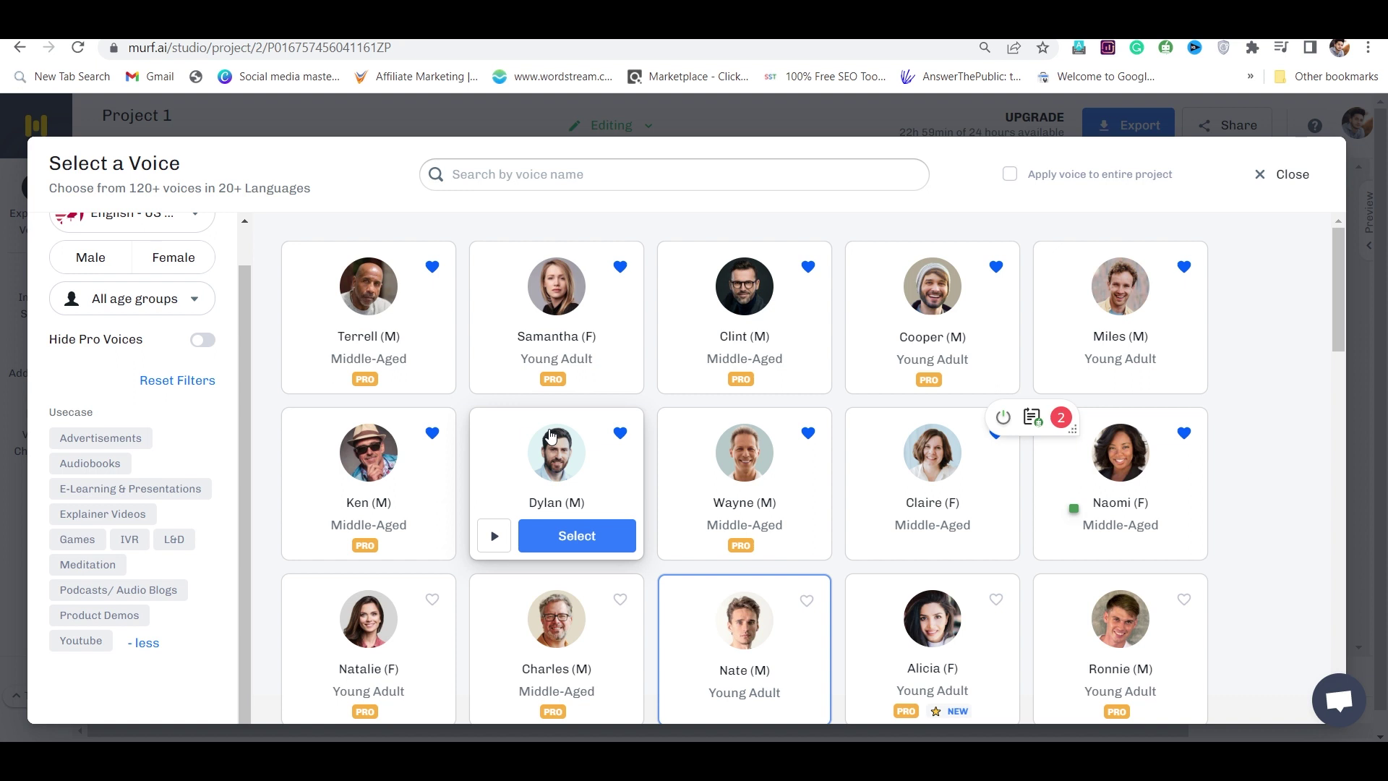
scroll(178, 442, up, 2)
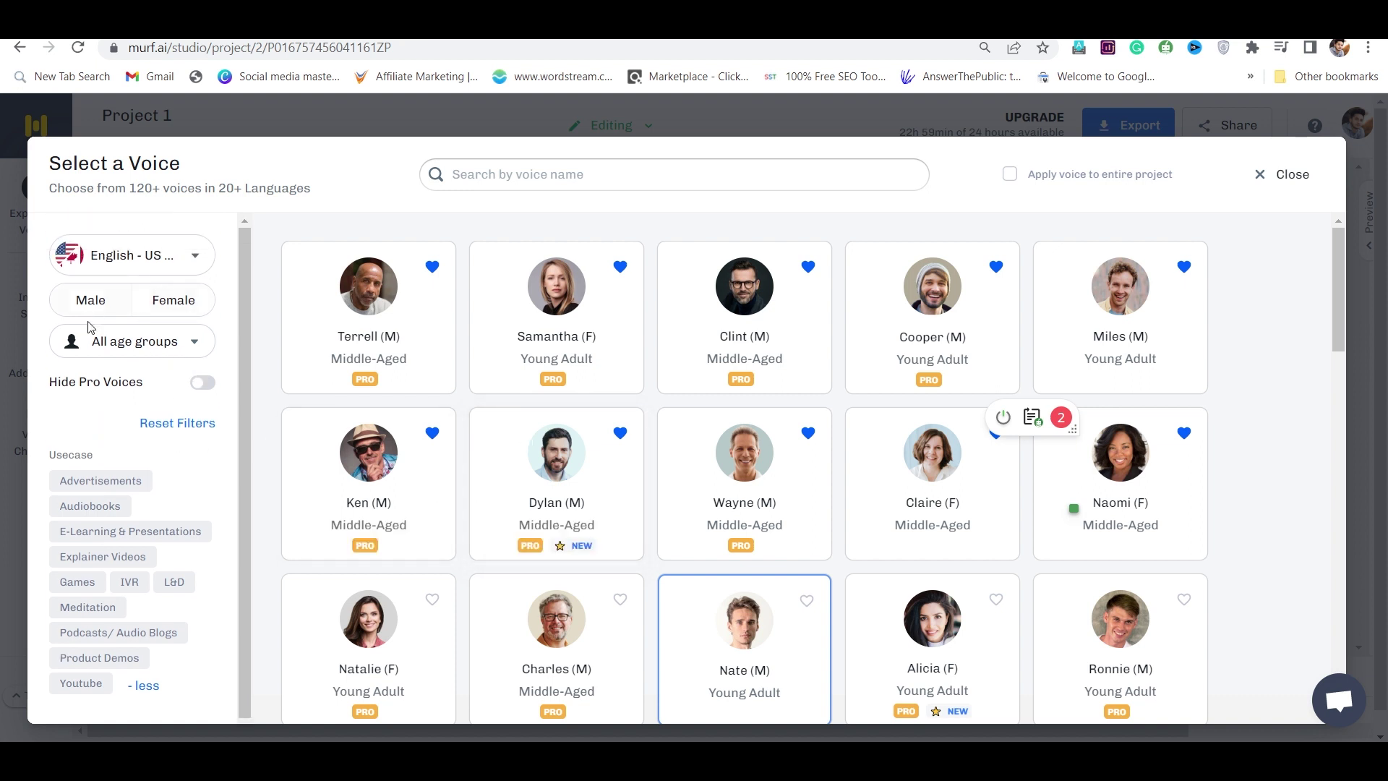
scroll(121, 457, down, 1)
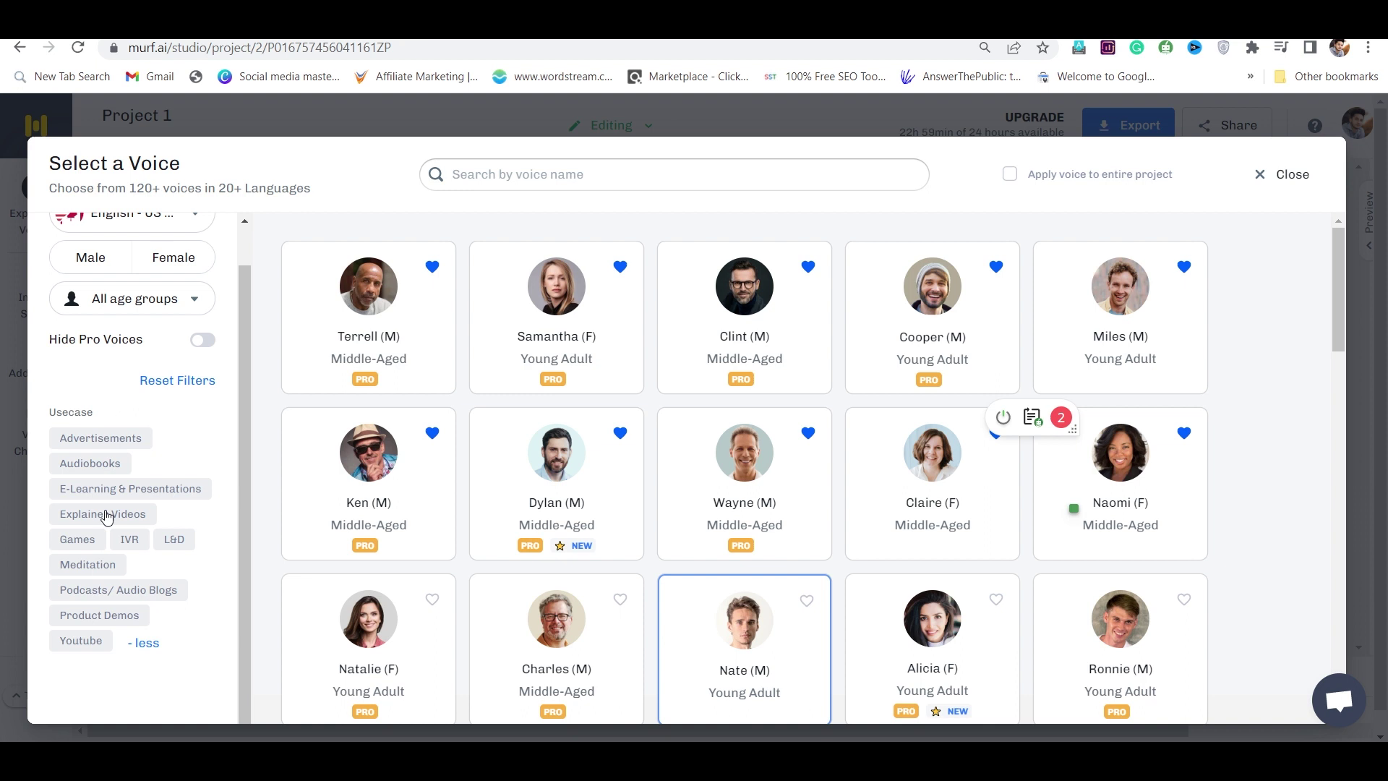
Filter voices by Youtube and apply Miles (M) to the entire project.
click(74, 639)
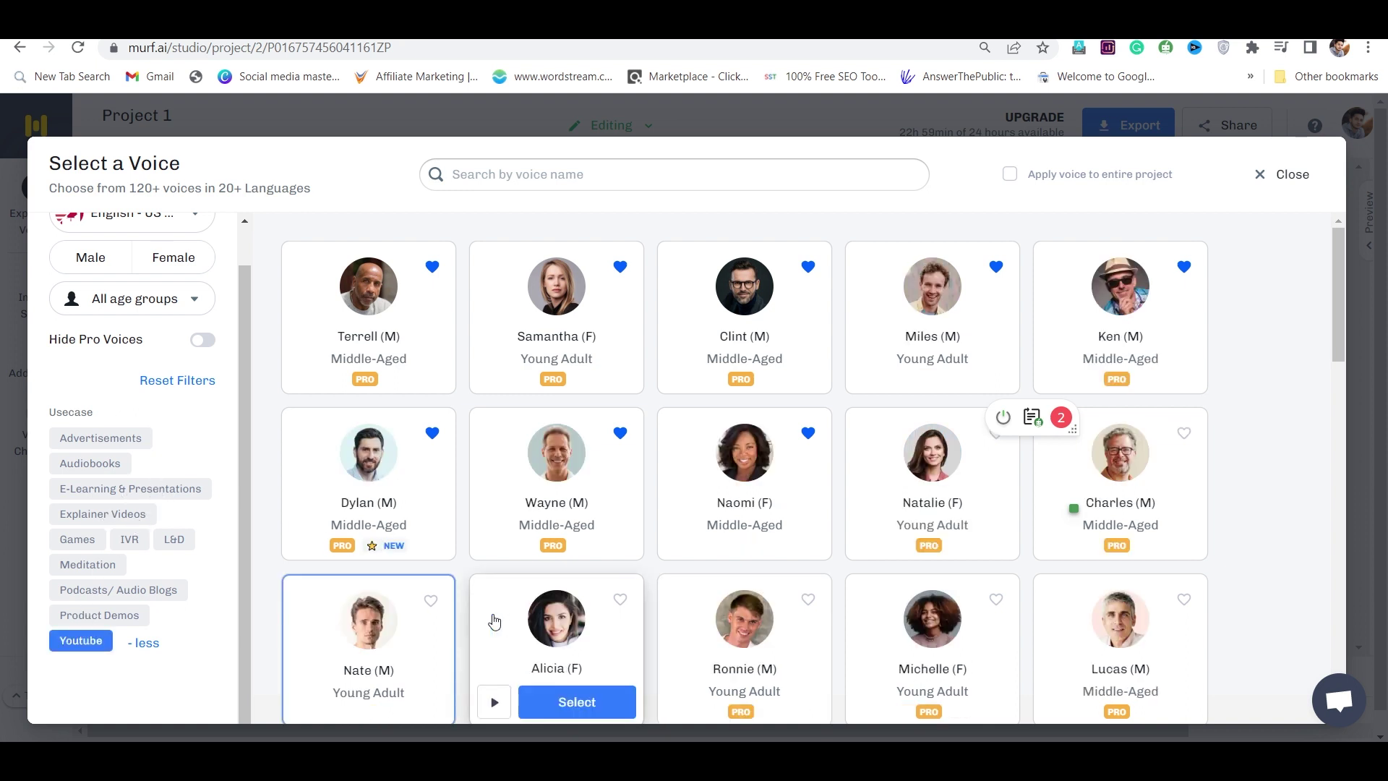
scroll(502, 596, down, 1)
scroll(501, 596, up, 1)
scroll(832, 407, down, 1)
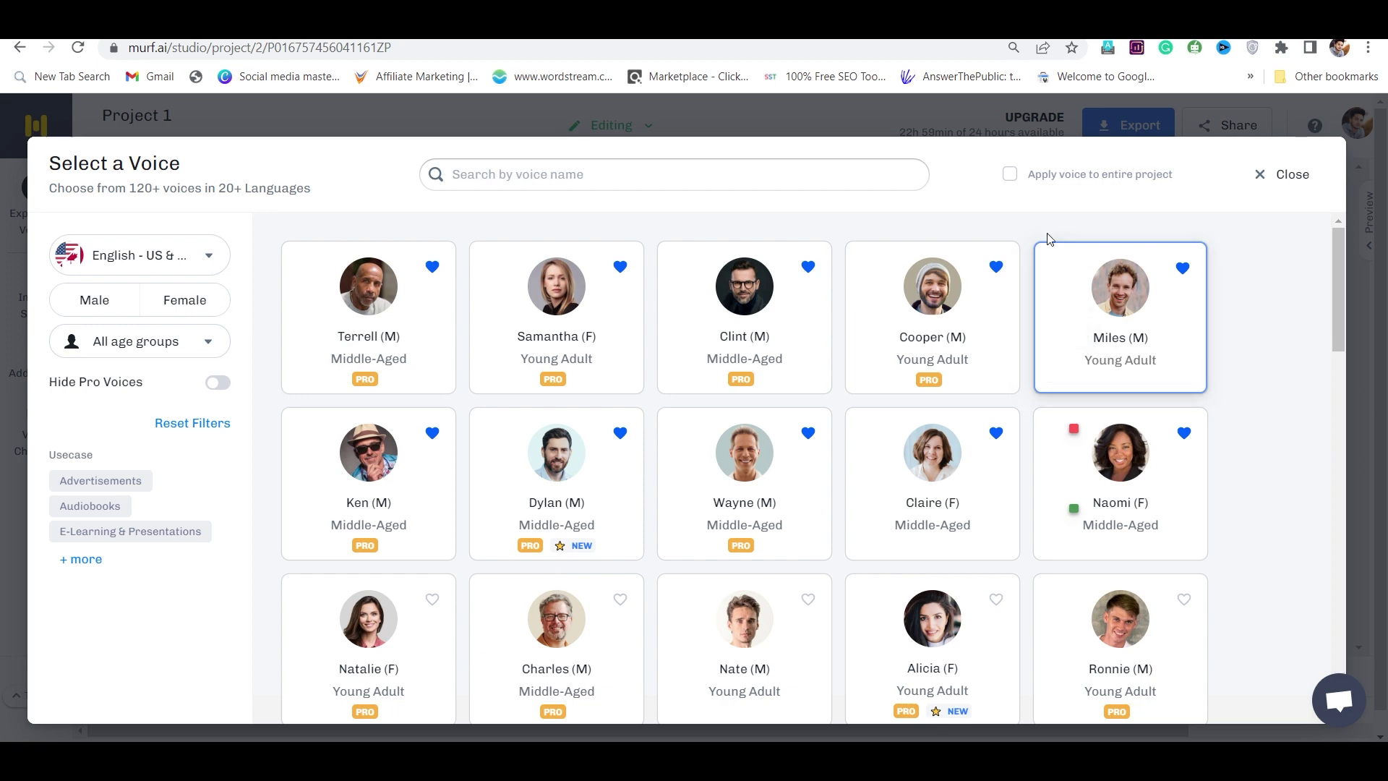
click(1011, 175)
mouse_move(1120, 315)
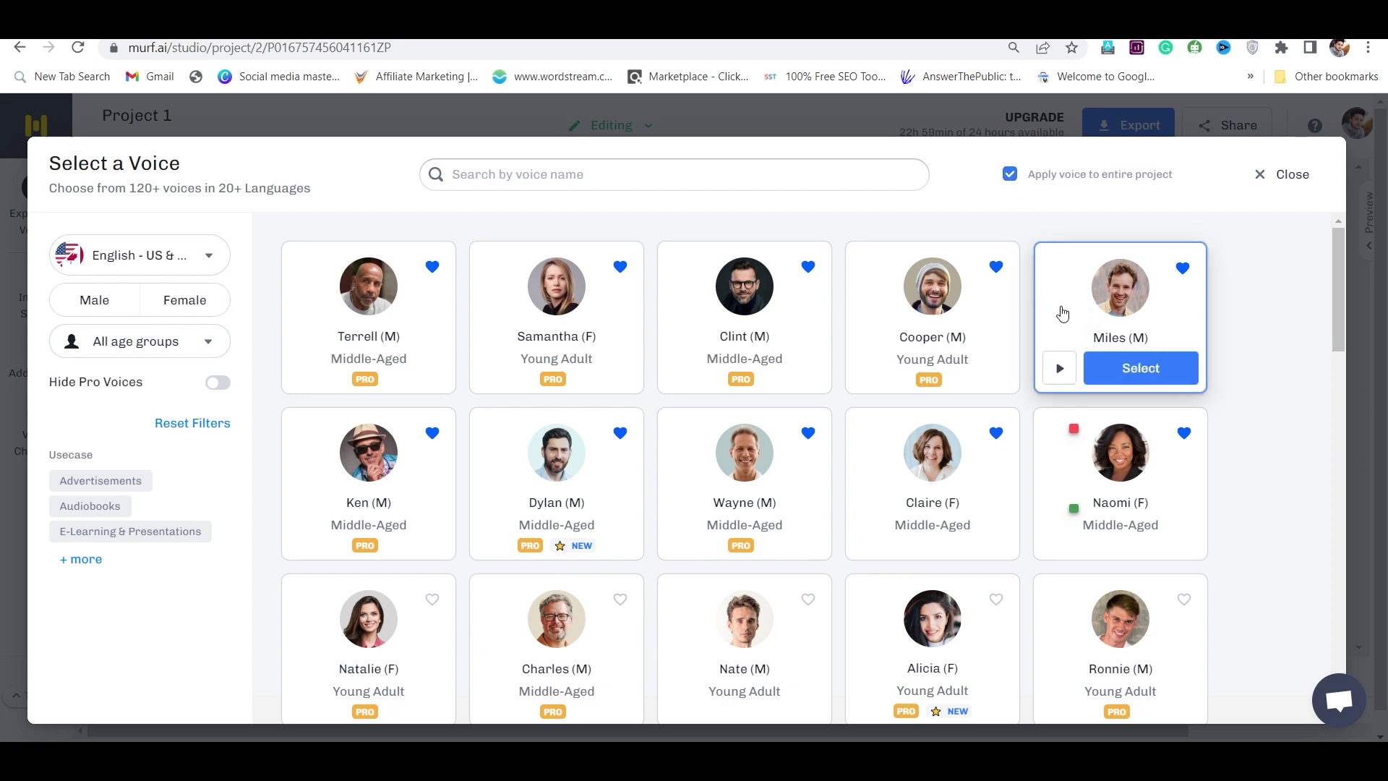
click(1139, 368)
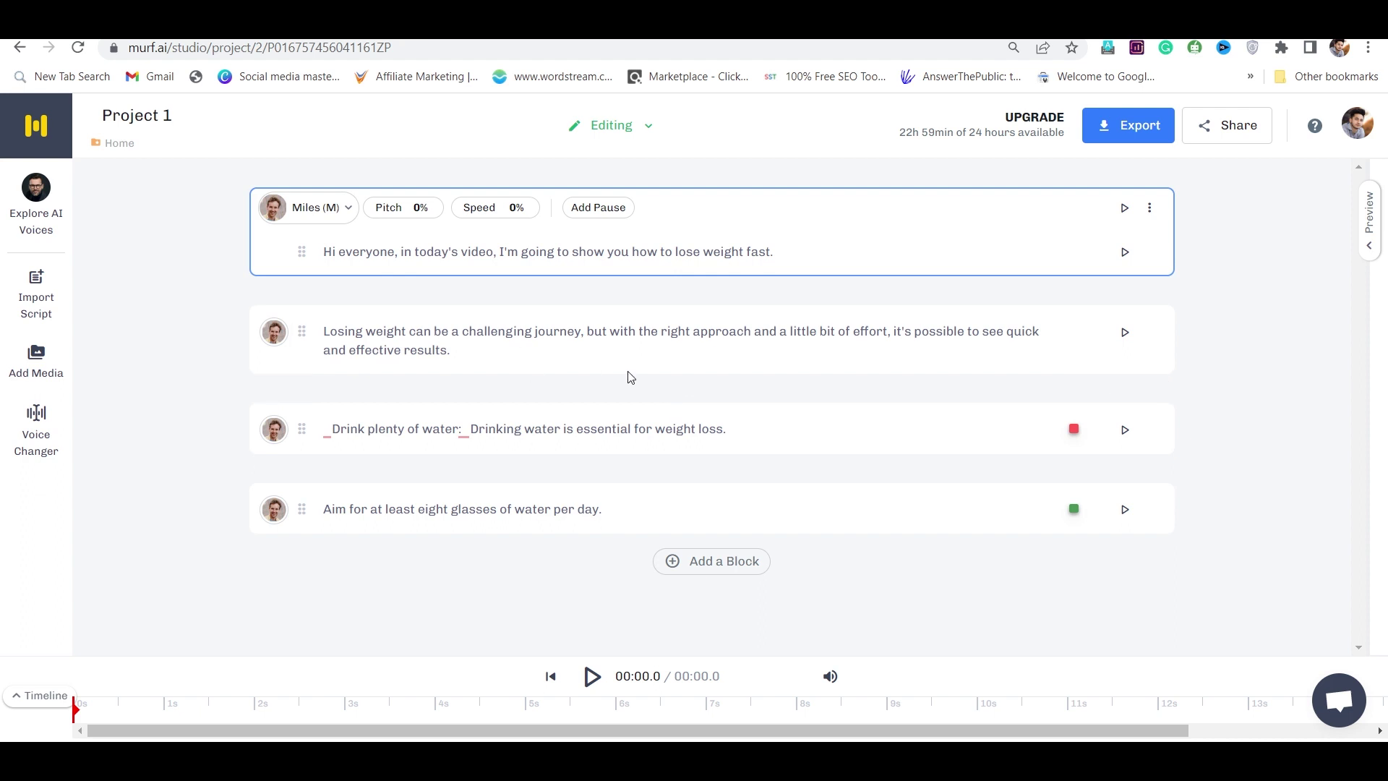
Set the first block's pitch to -4% and leave its speed at 0%.
click(412, 209)
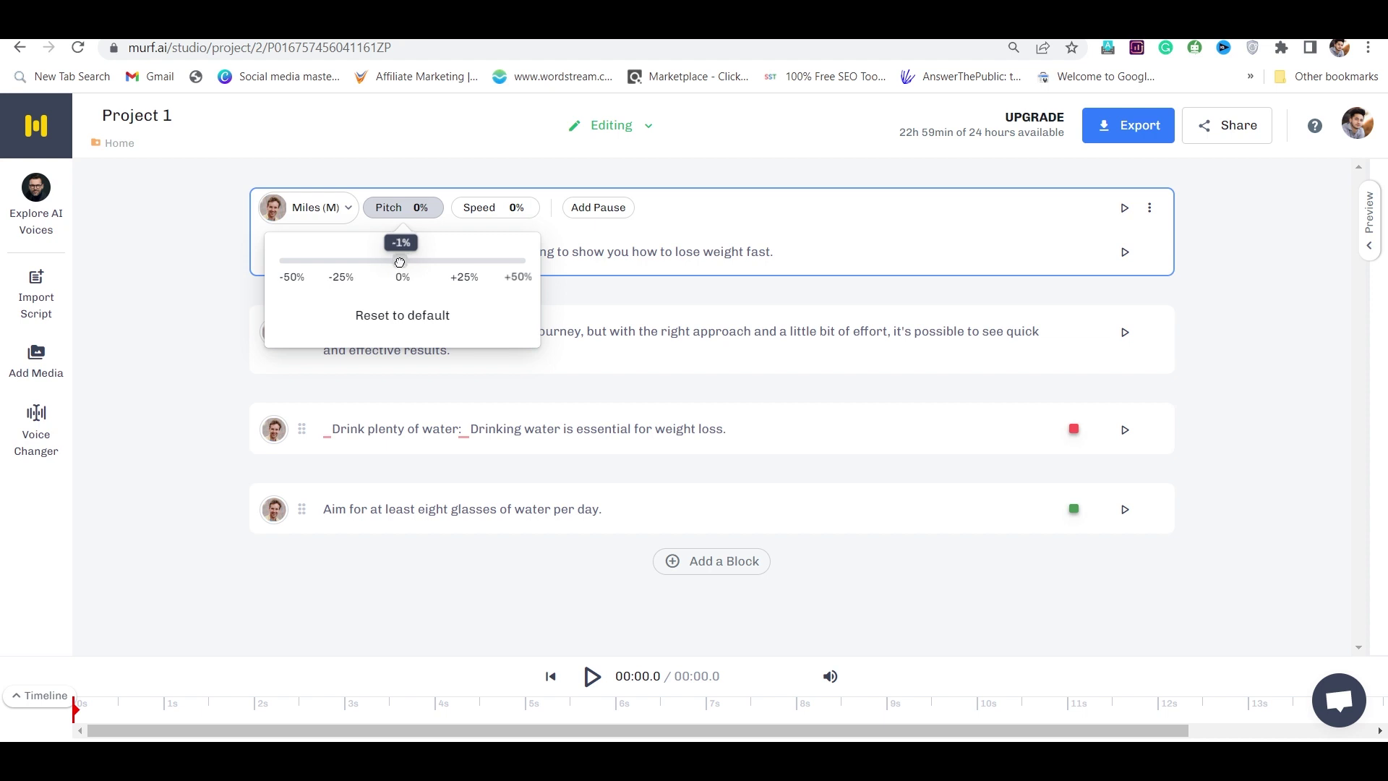
drag(399, 259, 394, 274)
click(491, 207)
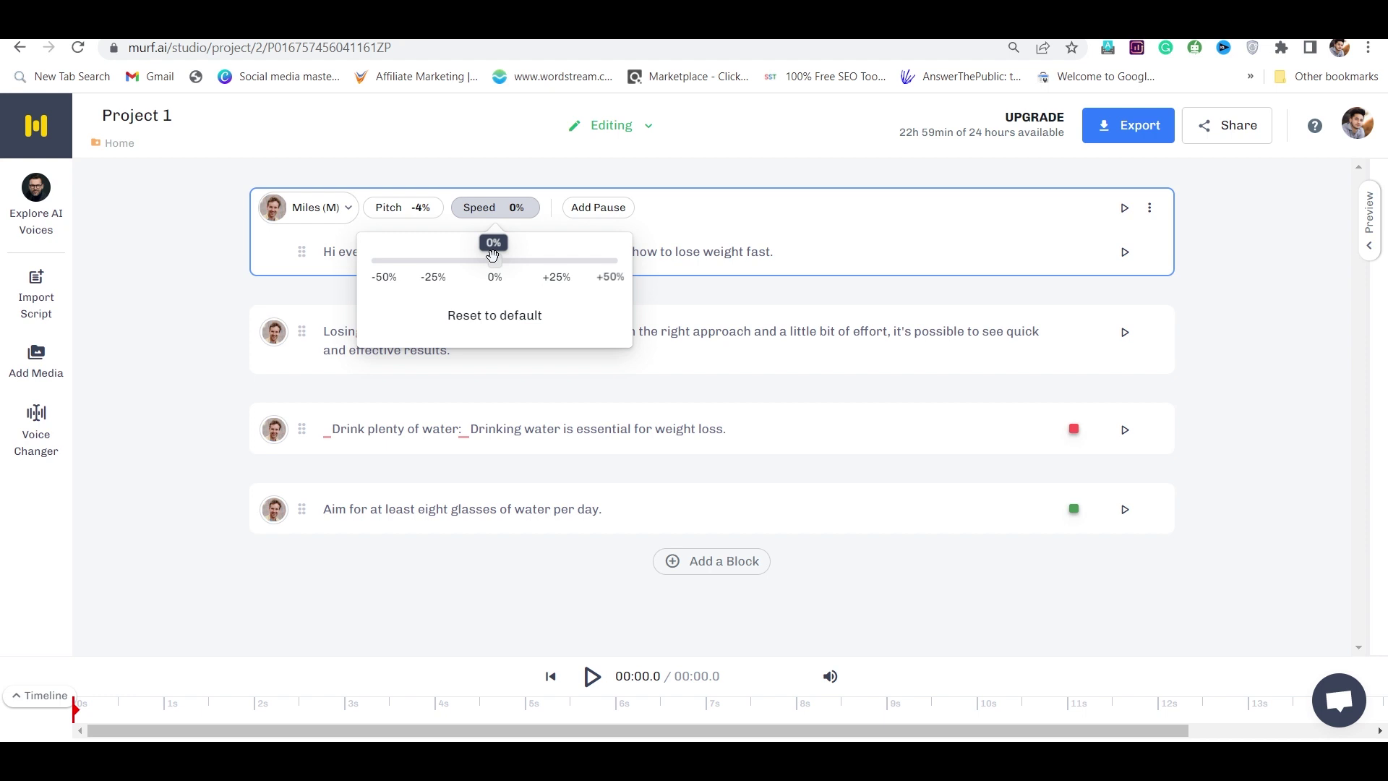
drag(492, 253, 496, 267)
click(434, 358)
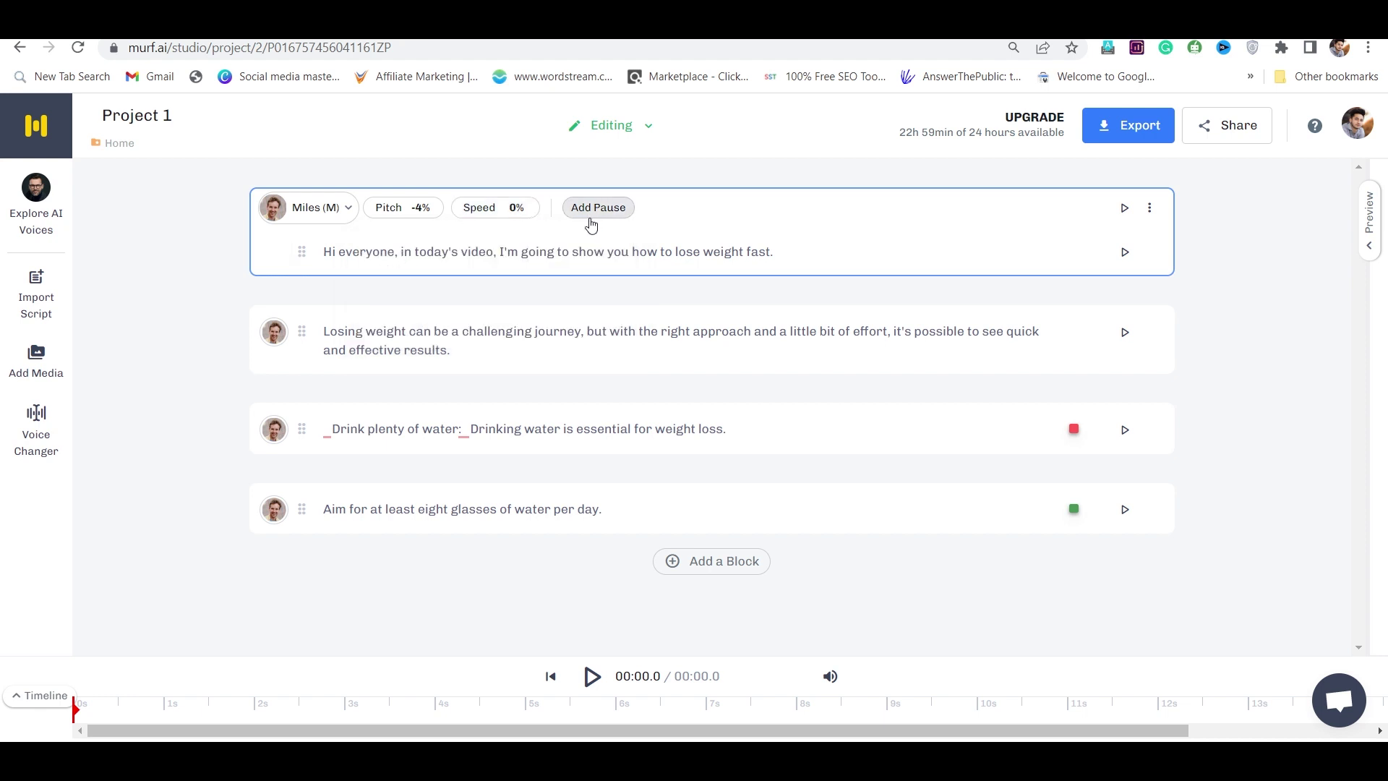
mouse_move(548, 252)
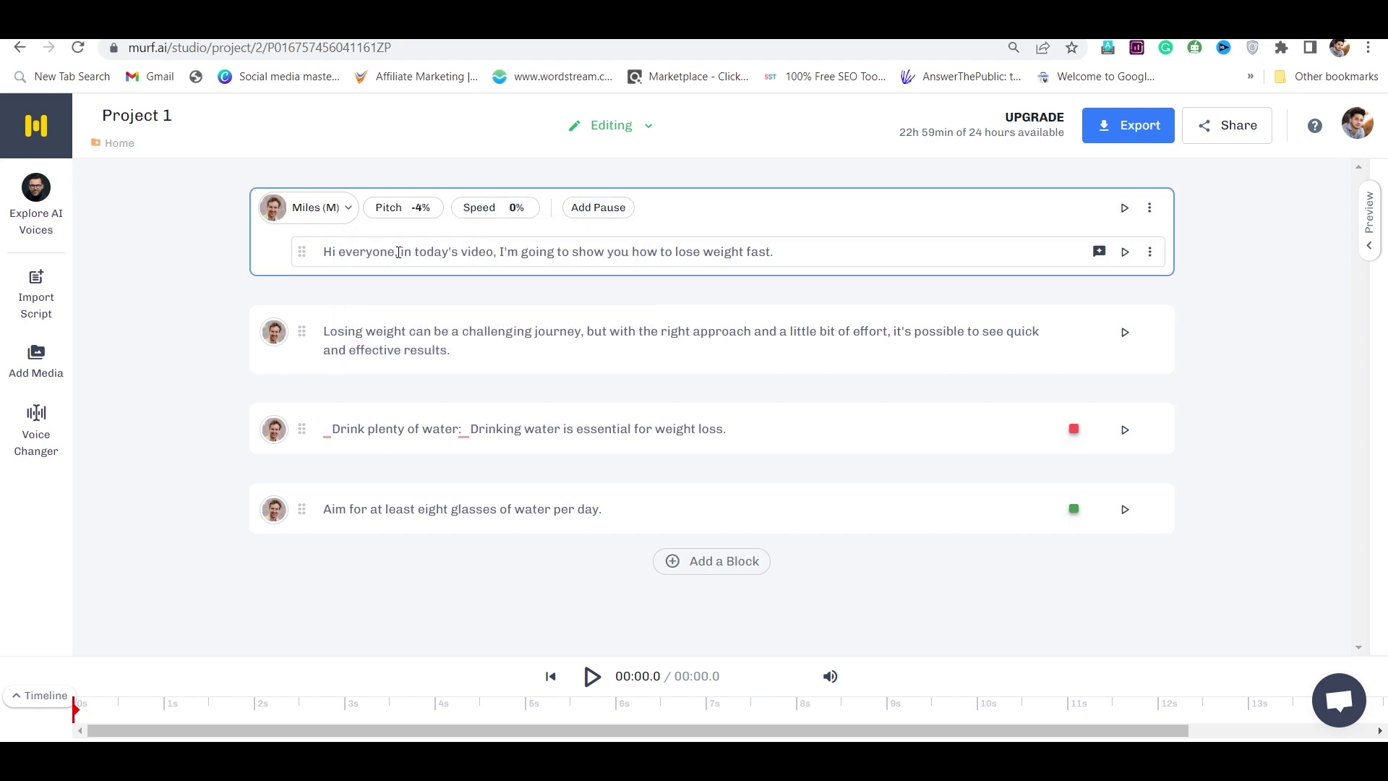
Add Extra Weak (250ms) pauses after 'Hi everyone,' and after 'video,'.
click(597, 206)
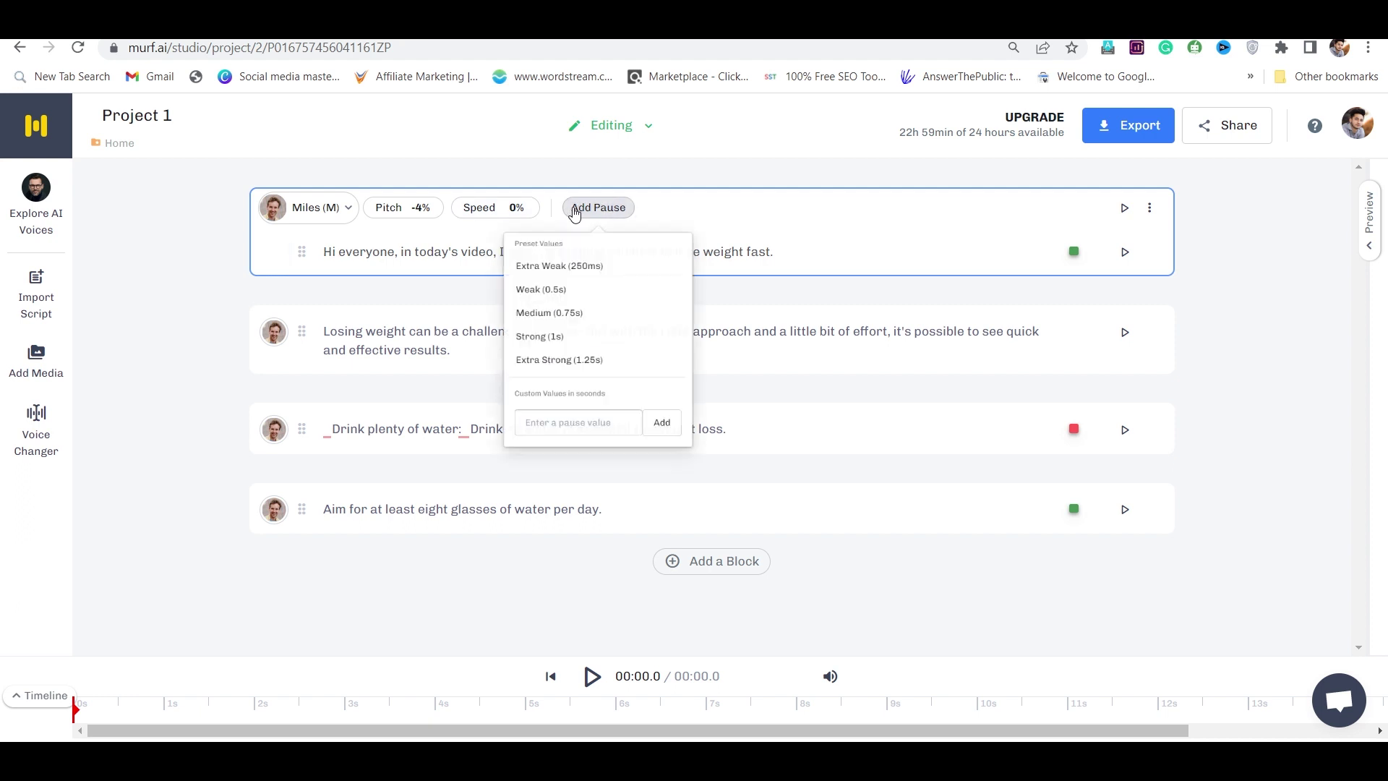
click(543, 279)
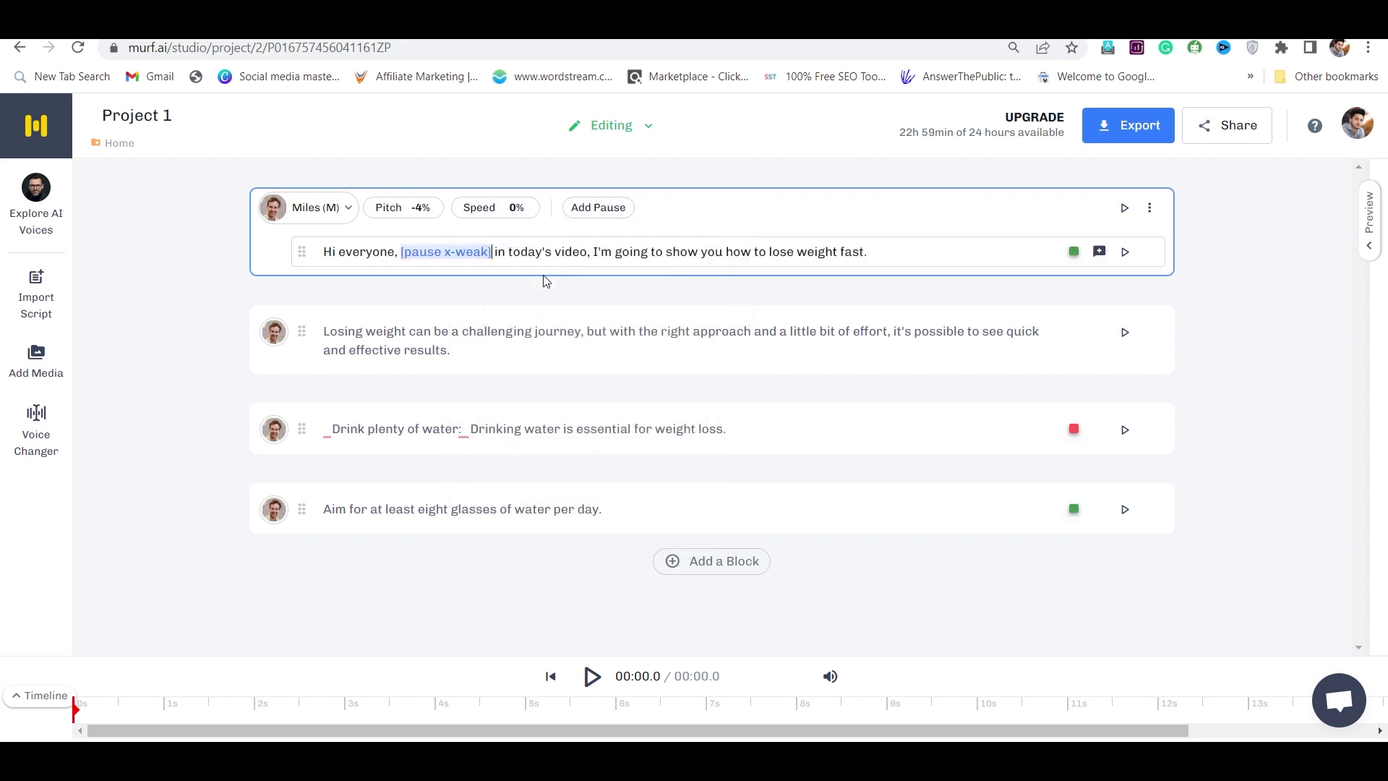
click(593, 251)
click(597, 208)
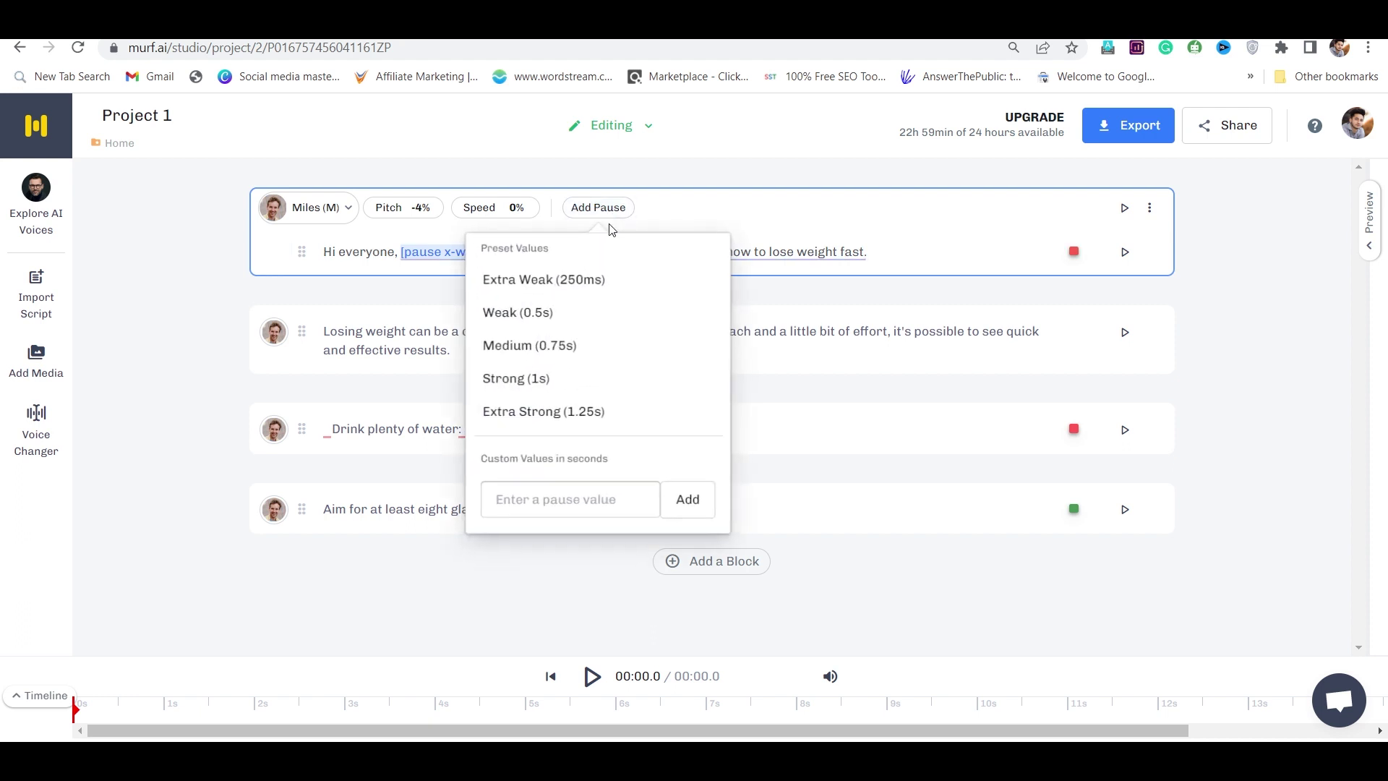
click(592, 283)
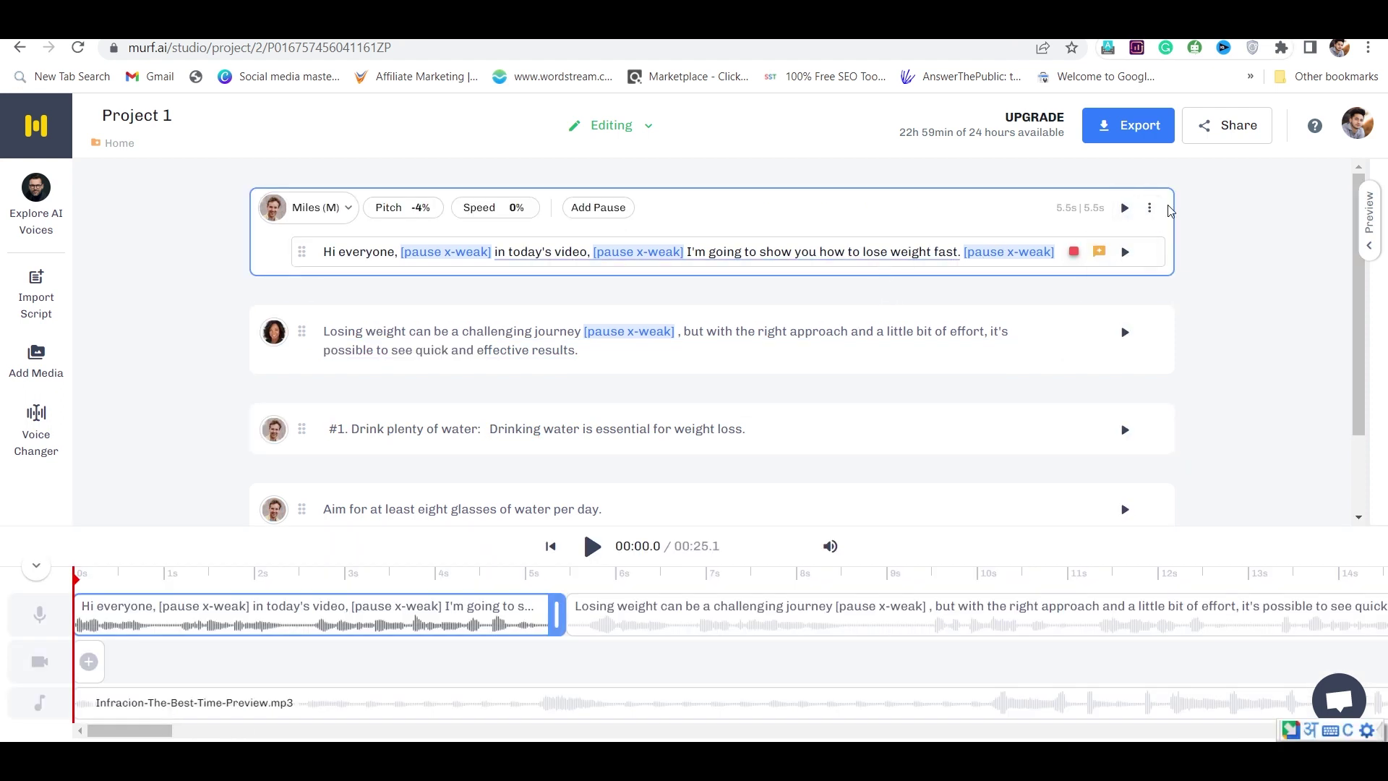
Apply the first block's settings to the project and play the voiceover.
click(1150, 207)
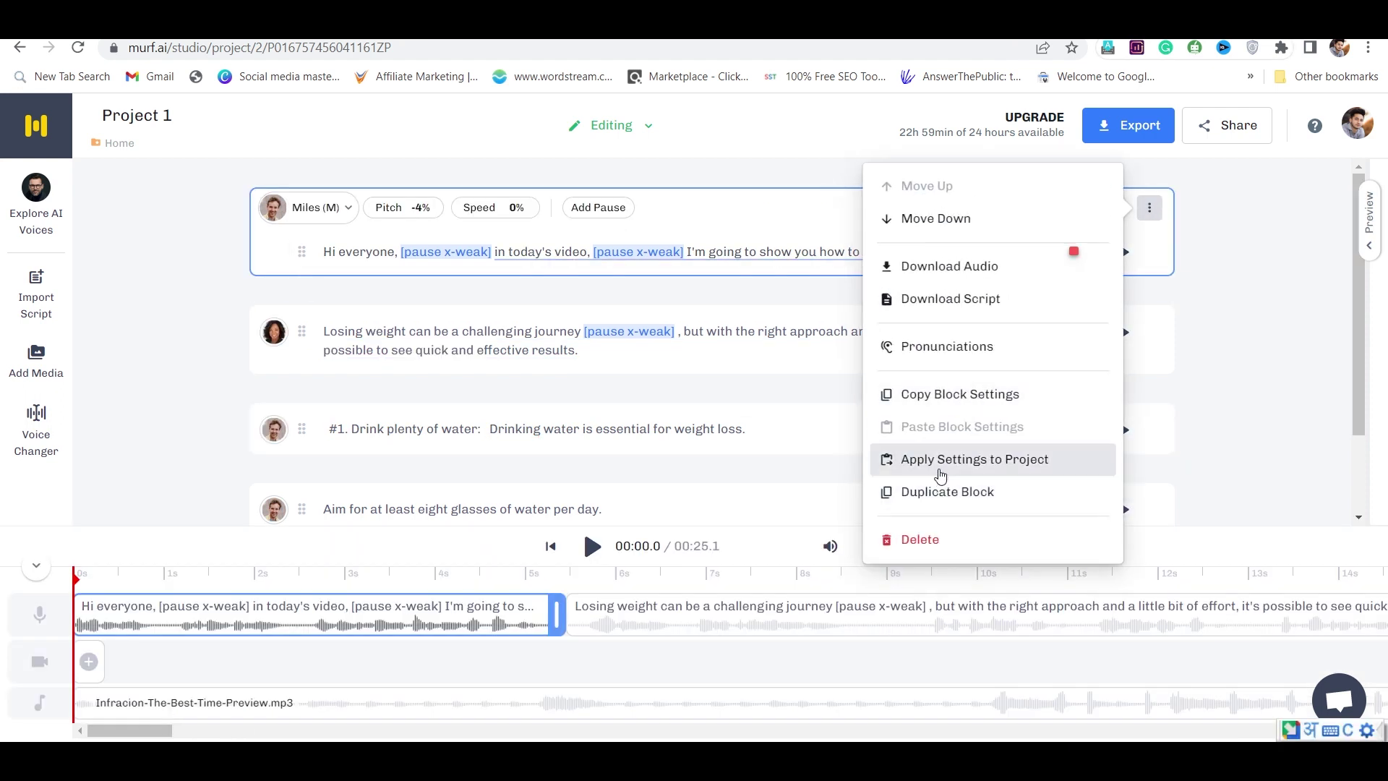
click(939, 465)
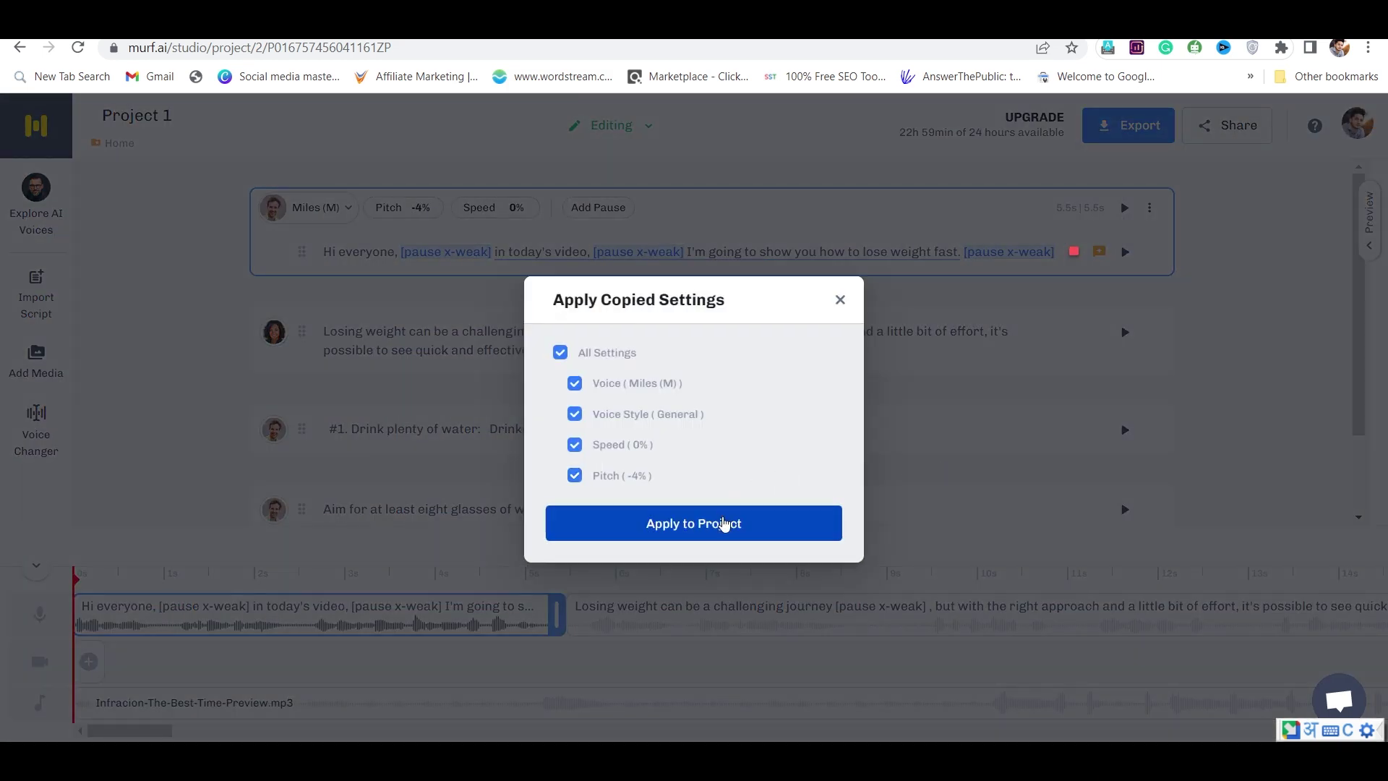
click(726, 528)
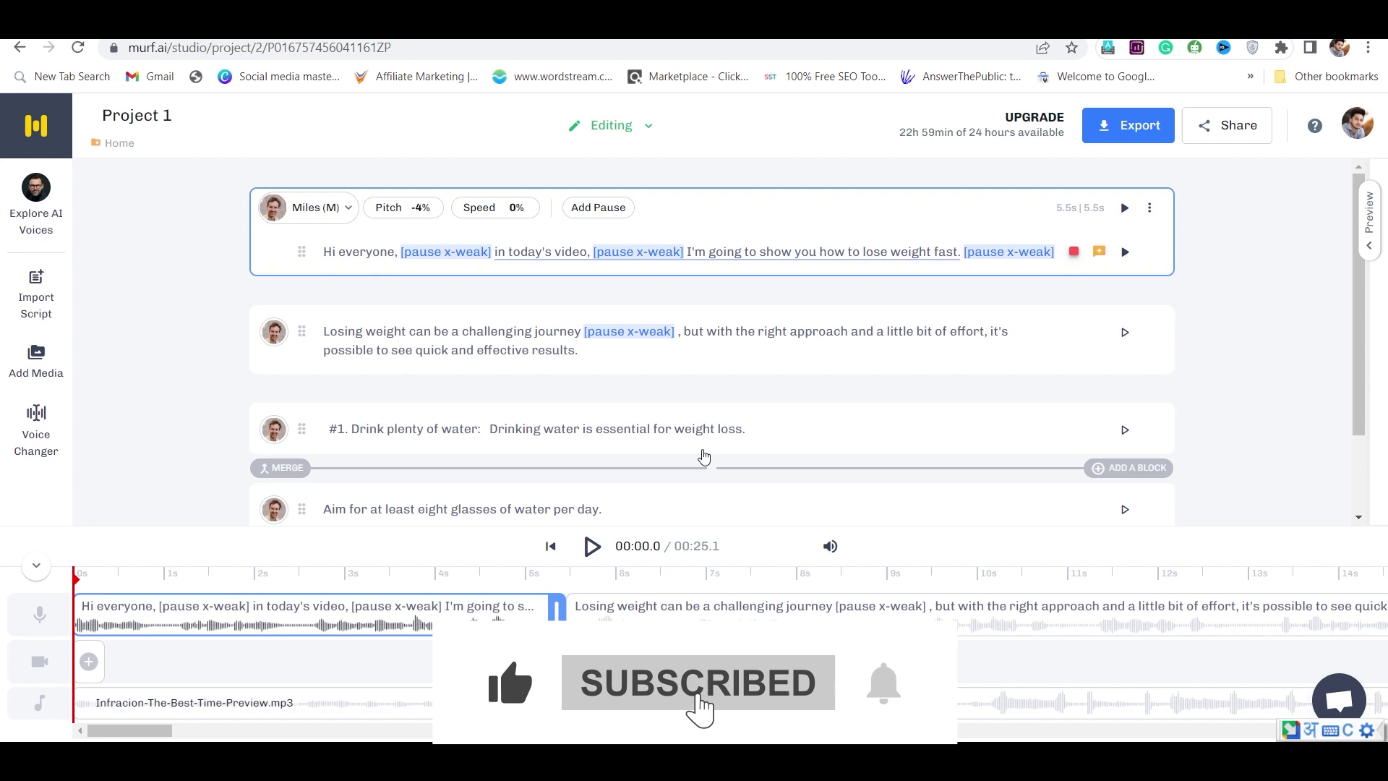
scroll(760, 326, down, 1)
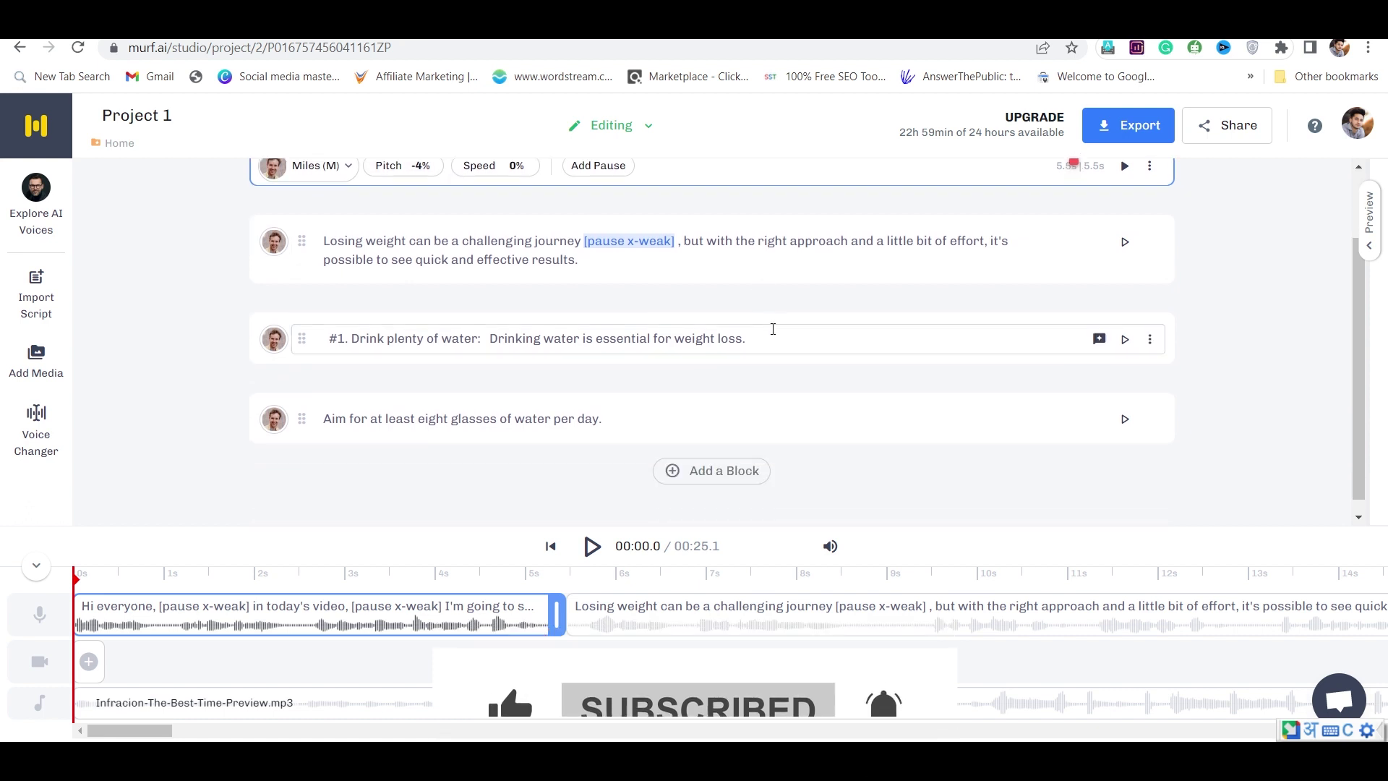
scroll(772, 329, up, 1)
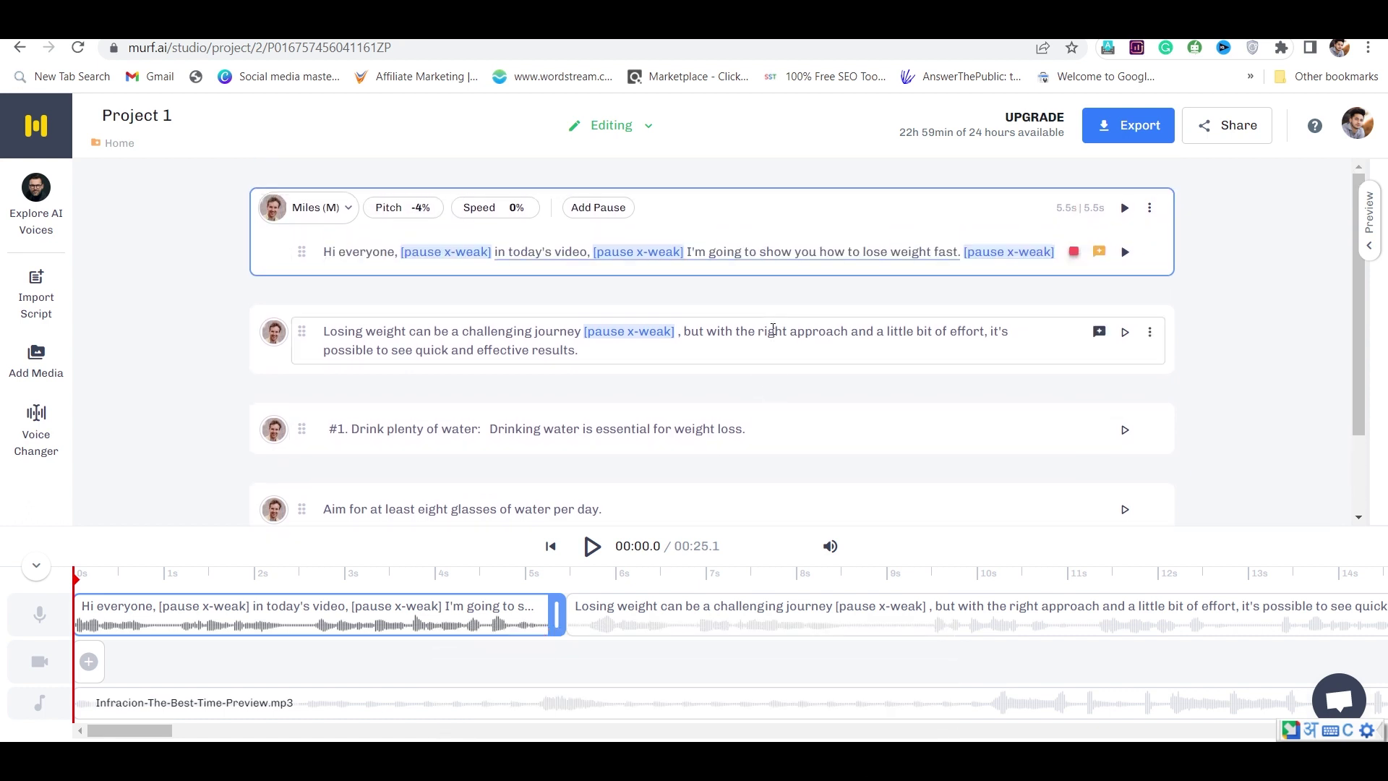
click(592, 676)
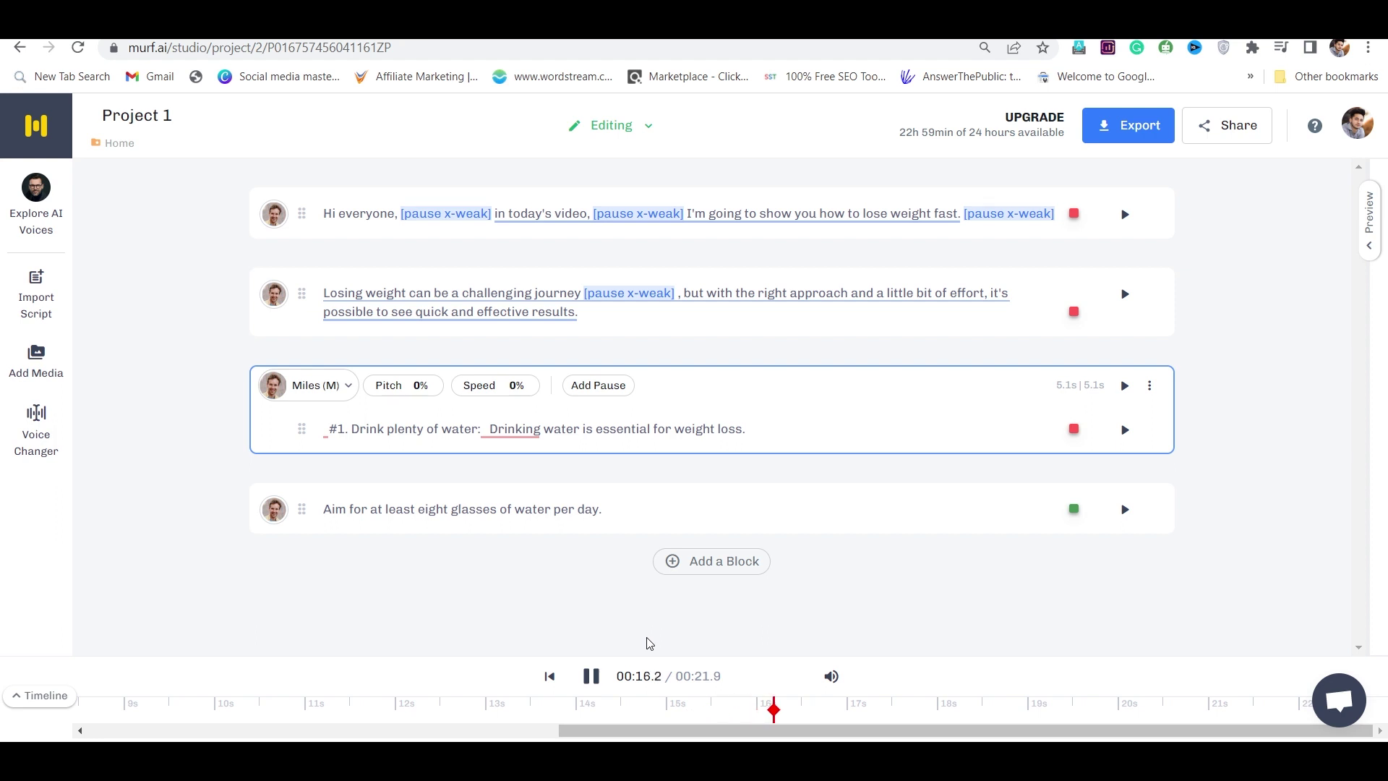
Pause playback, select 'everyone' and check its pronunciation options, leaving them unchanged.
click(595, 674)
mouse_move(369, 214)
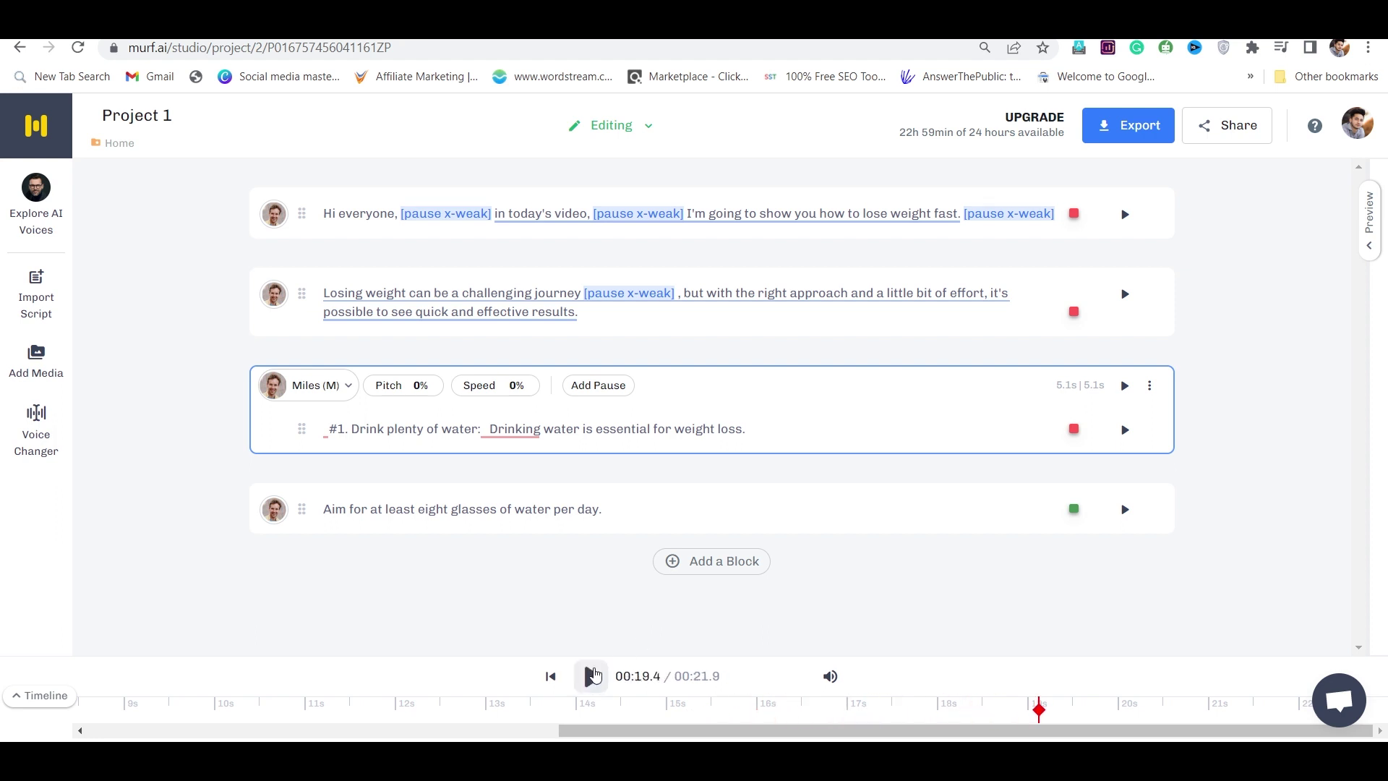
click(363, 214)
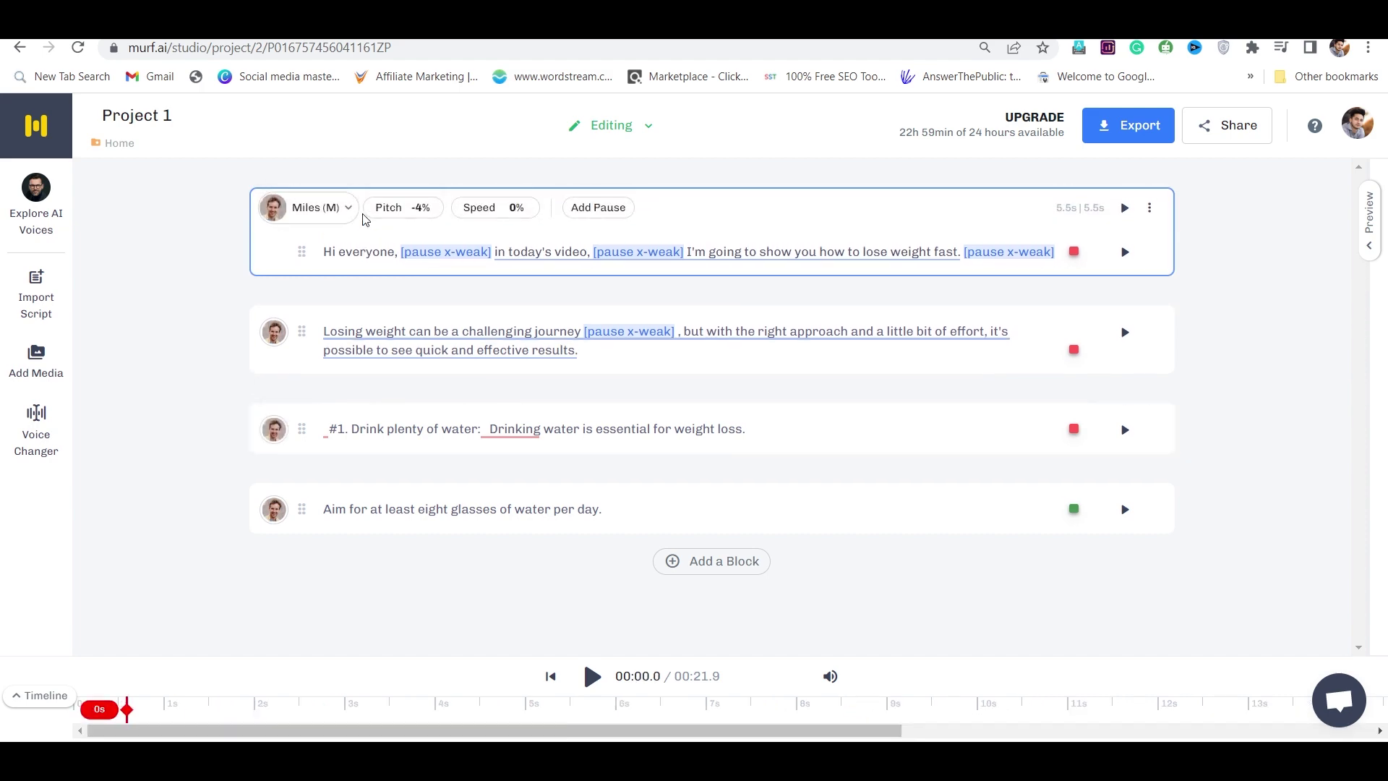
double_click(362, 251)
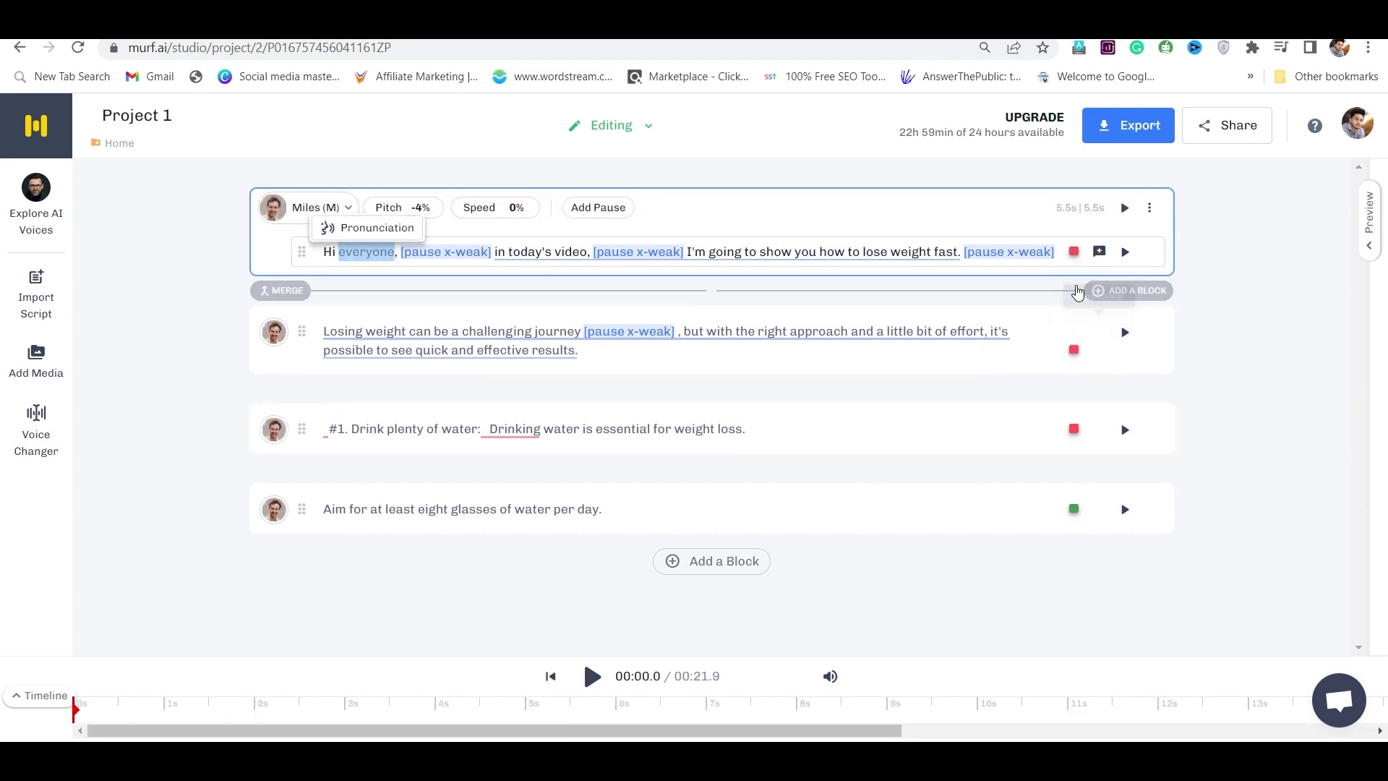
click(347, 228)
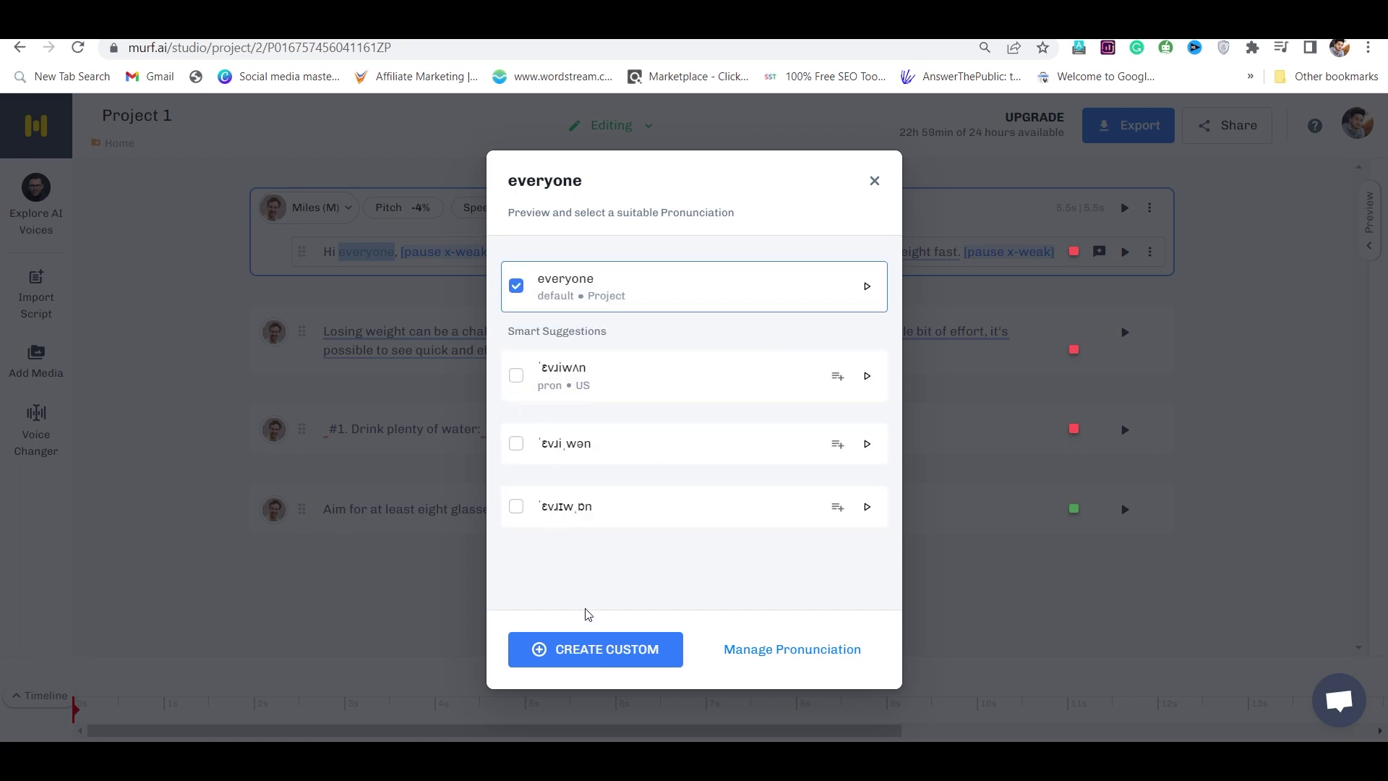
click(874, 180)
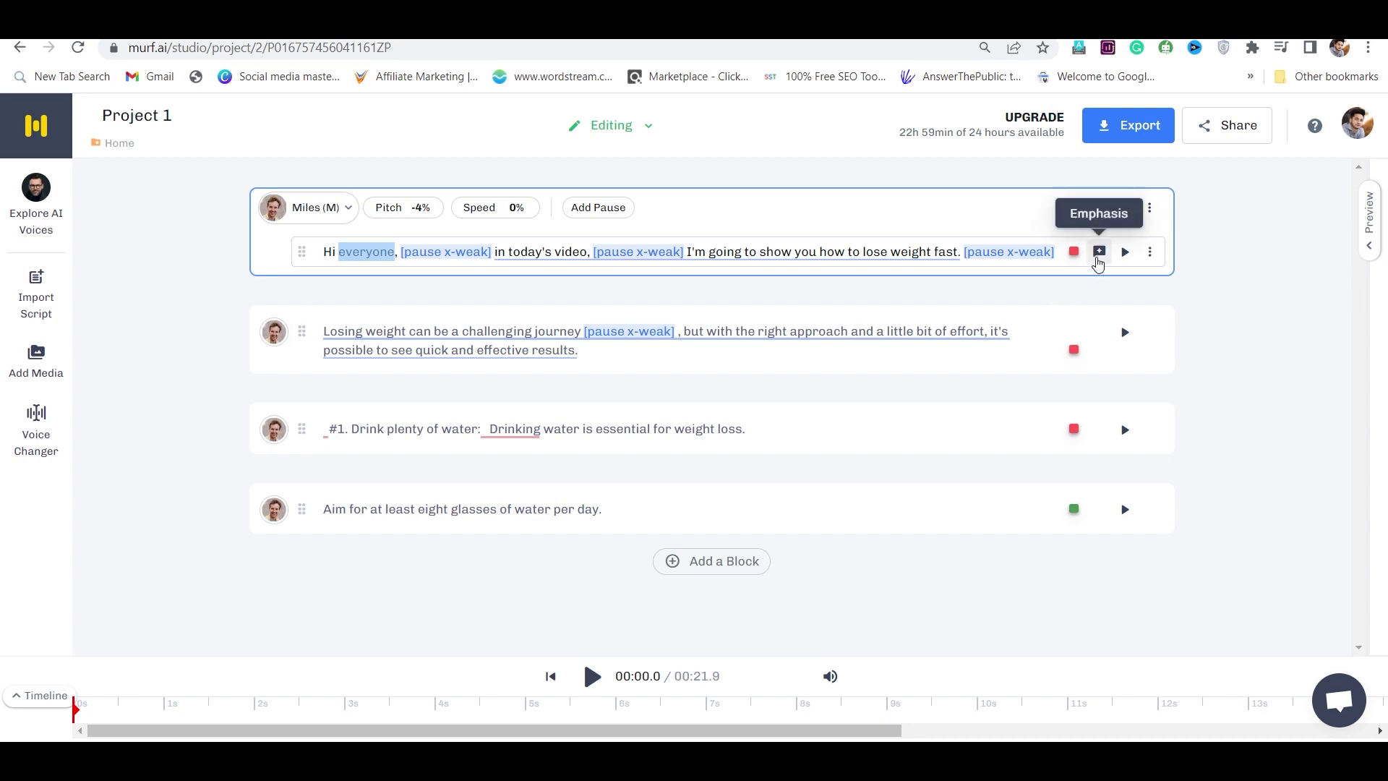
Dip the emphasis on 'everyone' just below neutral, preview it, and apply.
click(1098, 251)
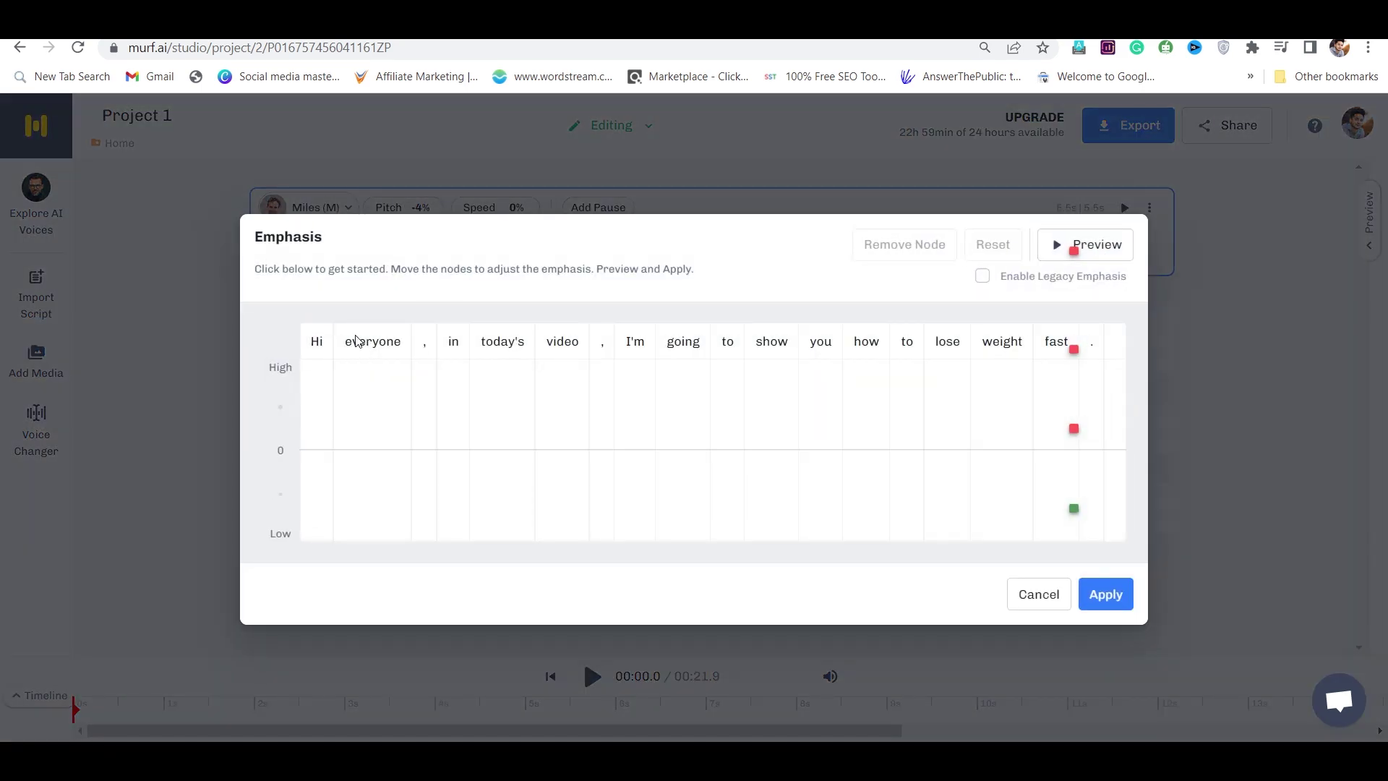
click(353, 370)
drag(353, 370, 371, 464)
click(1054, 246)
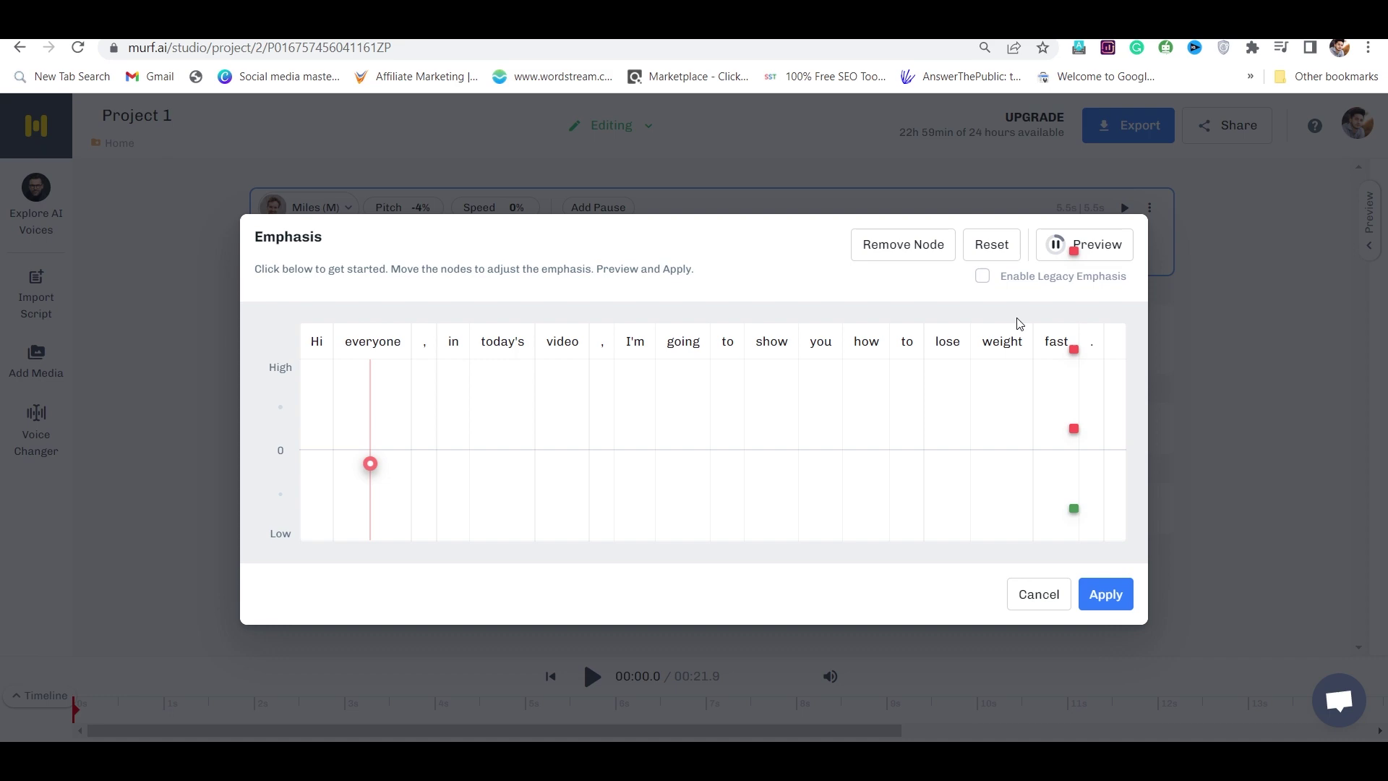
click(1068, 244)
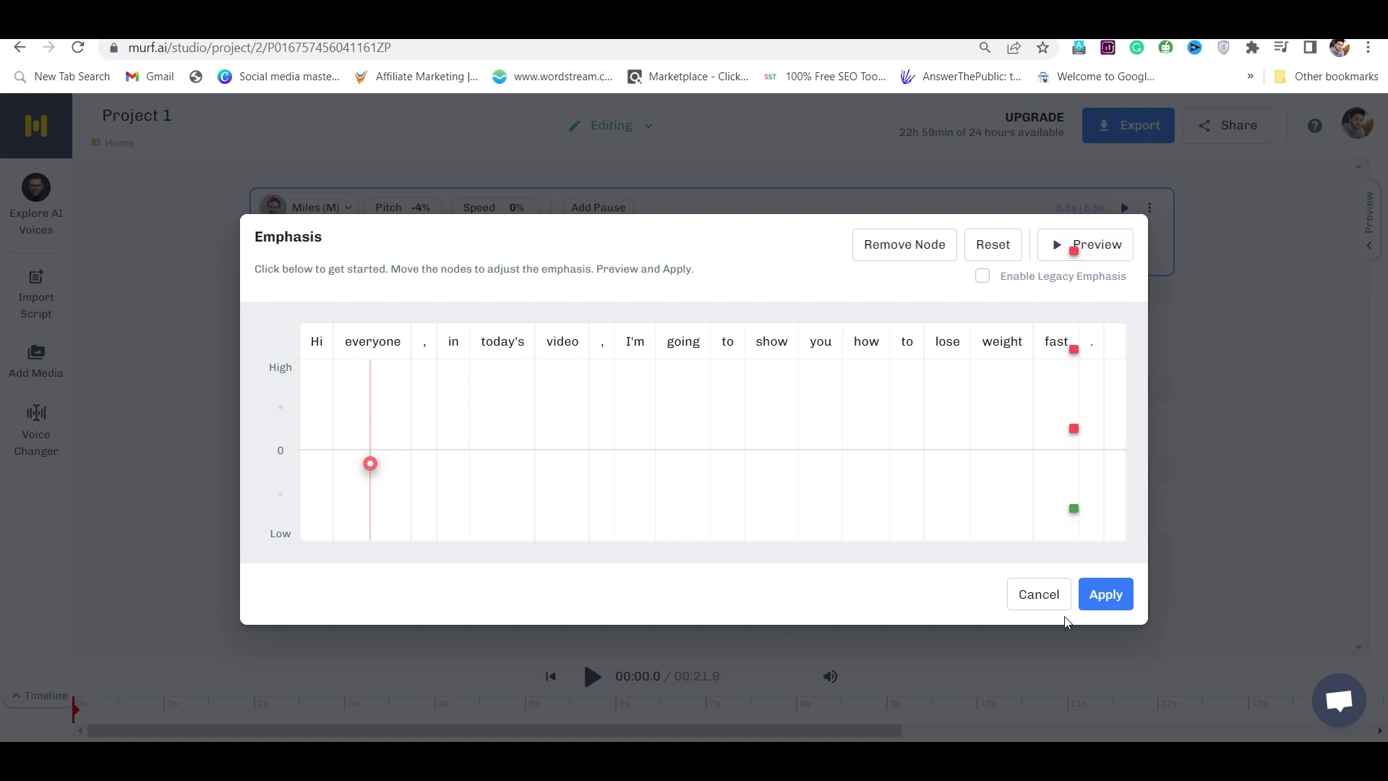
click(1107, 594)
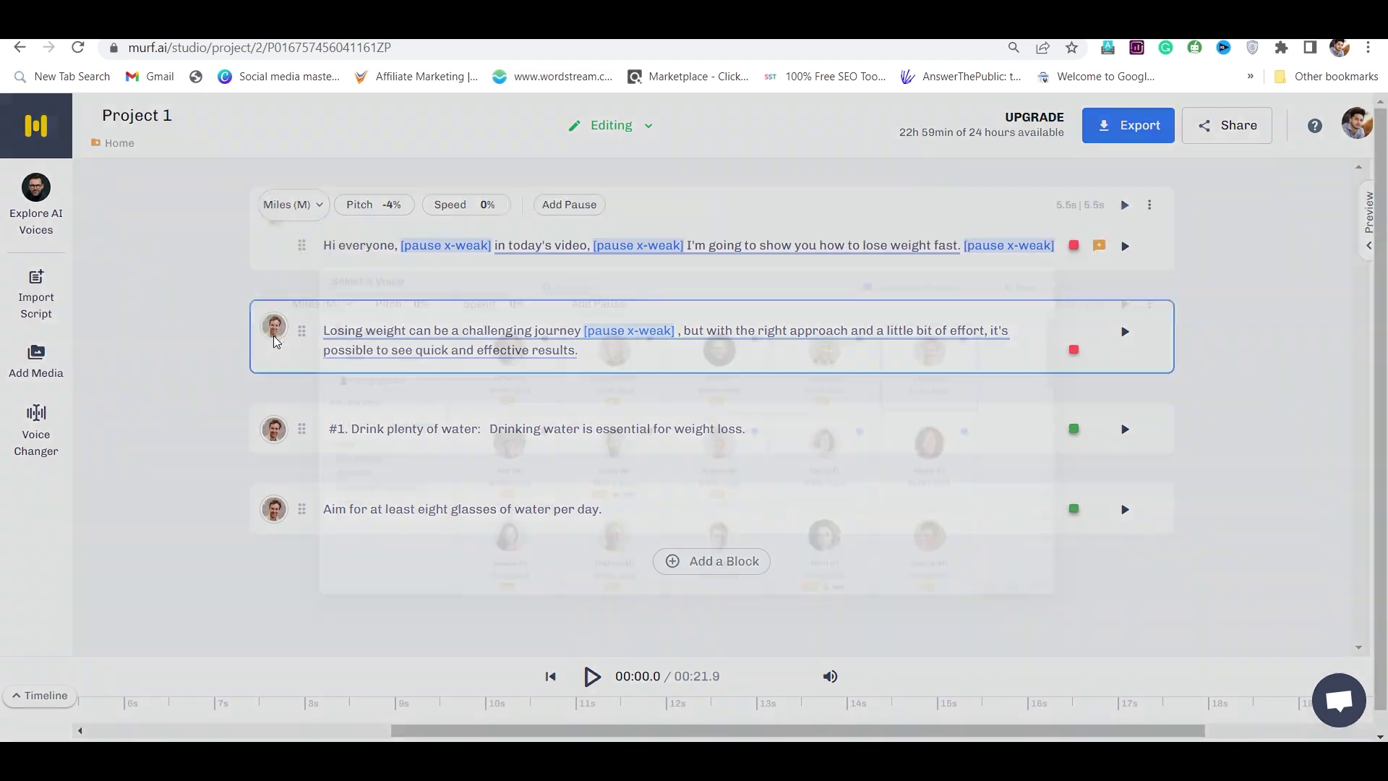
Switch the second paragraph to Naomi (F) in Inspirational style and play it back.
click(273, 335)
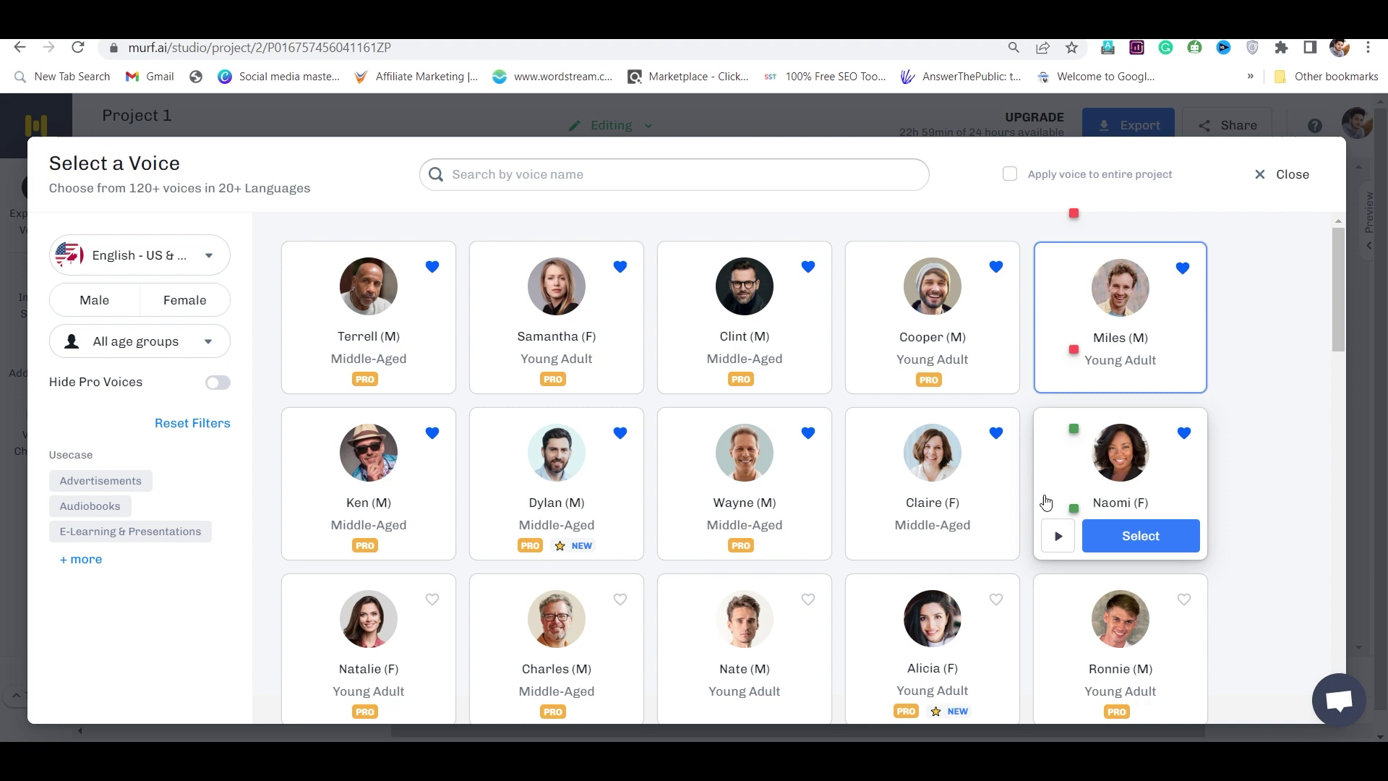
mouse_move(1120, 477)
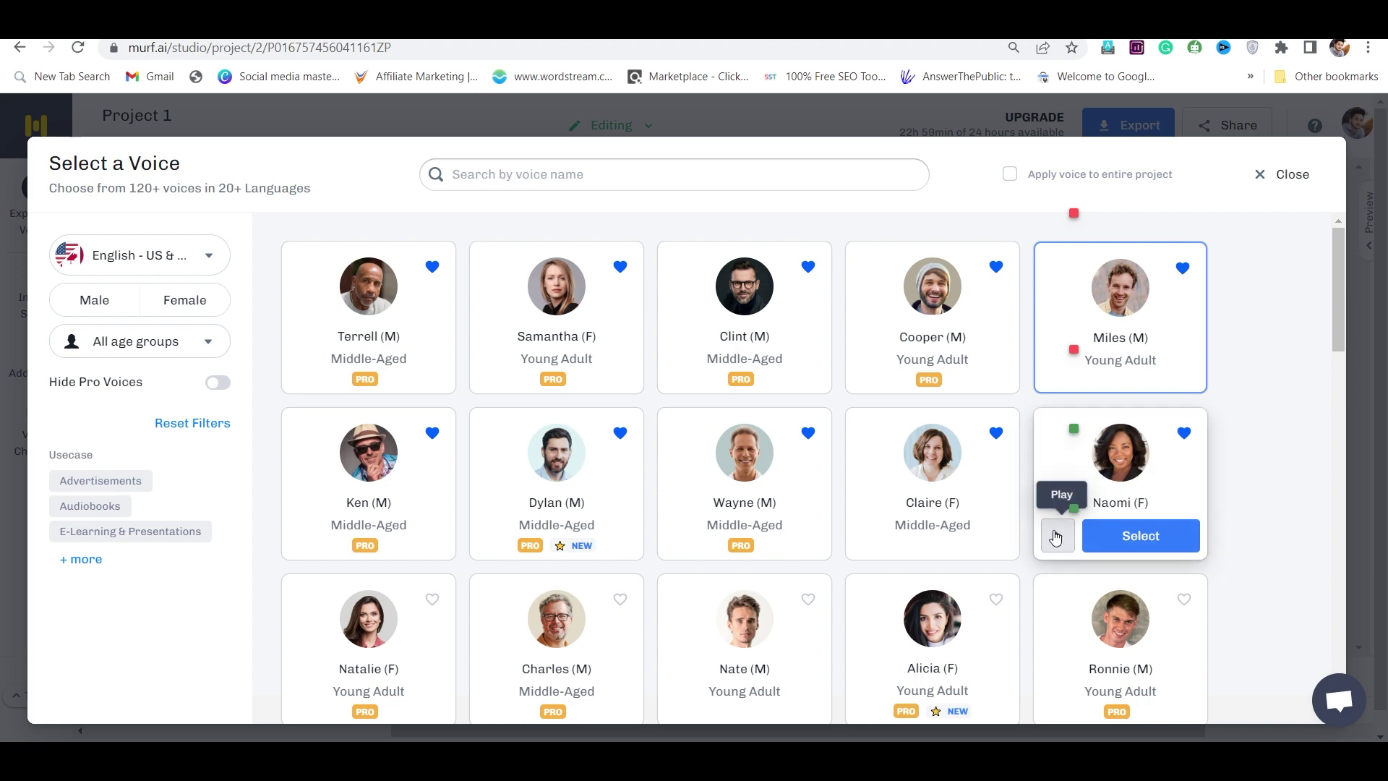
click(1111, 540)
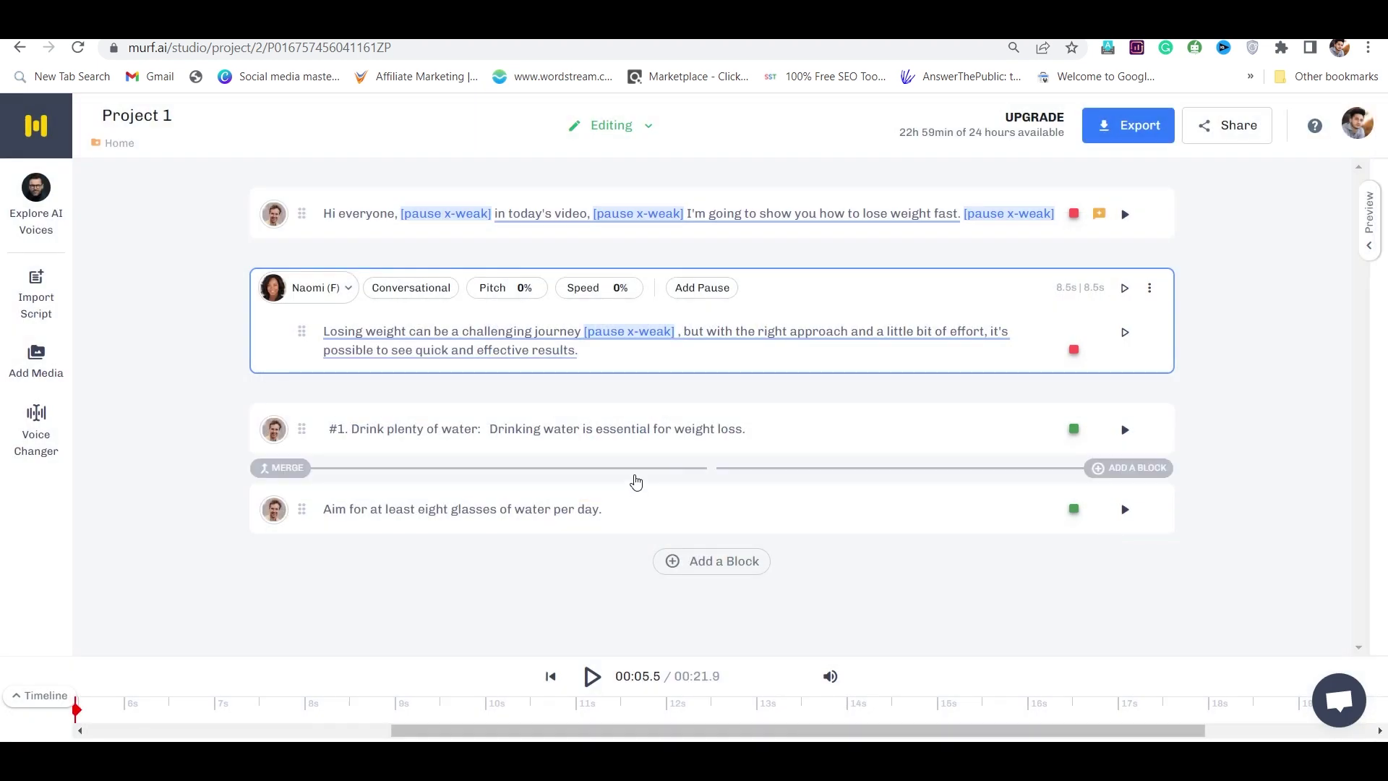
click(1124, 287)
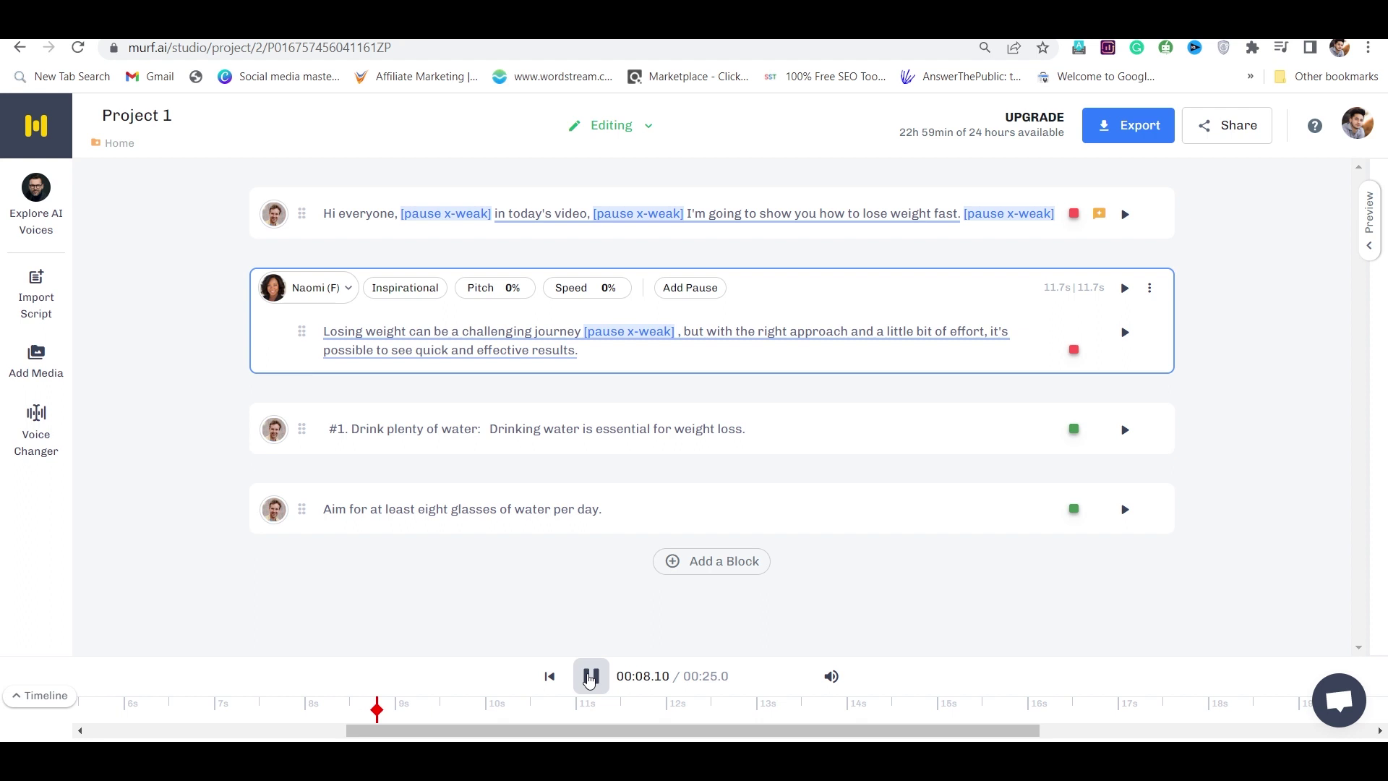
click(590, 676)
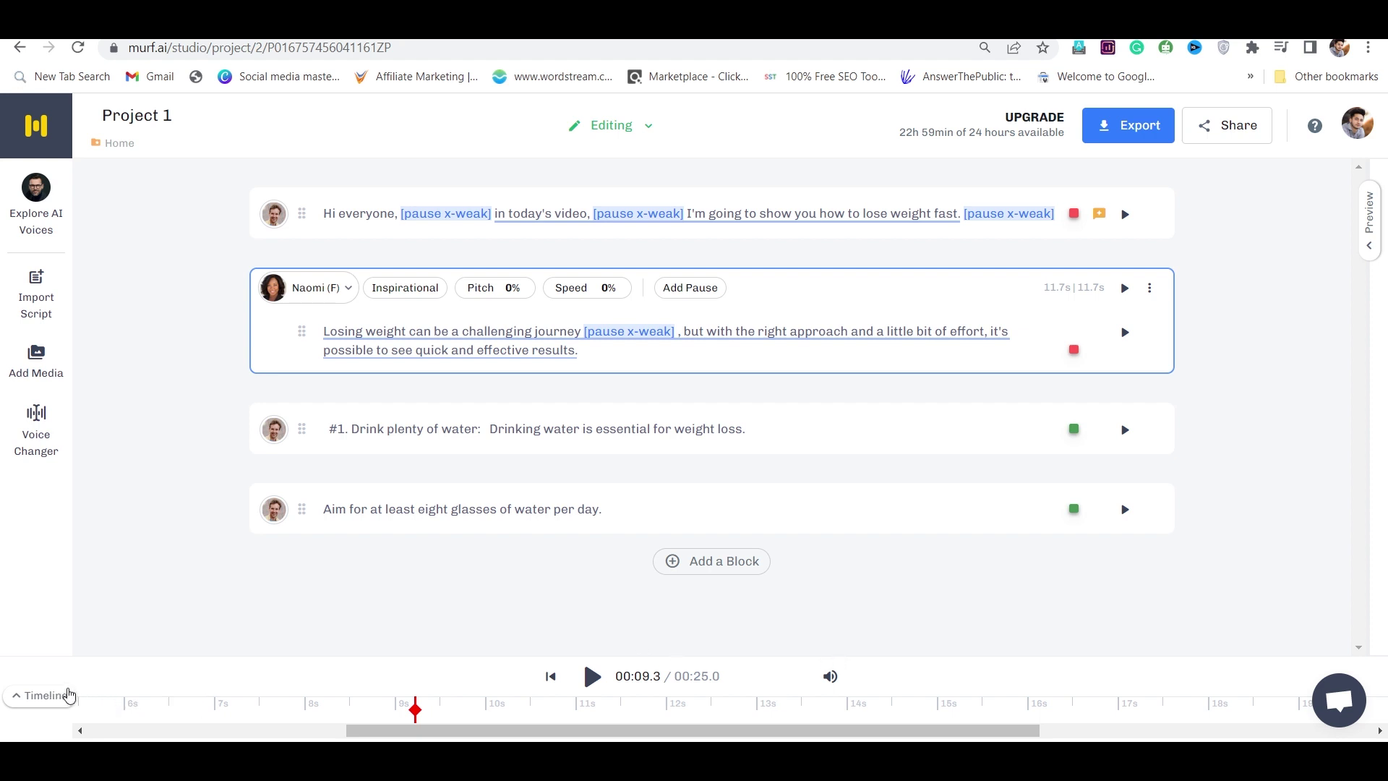
Place Infracion-The-Best-Time-Preview.mp3 from My Uploads on the timeline's music track.
click(49, 696)
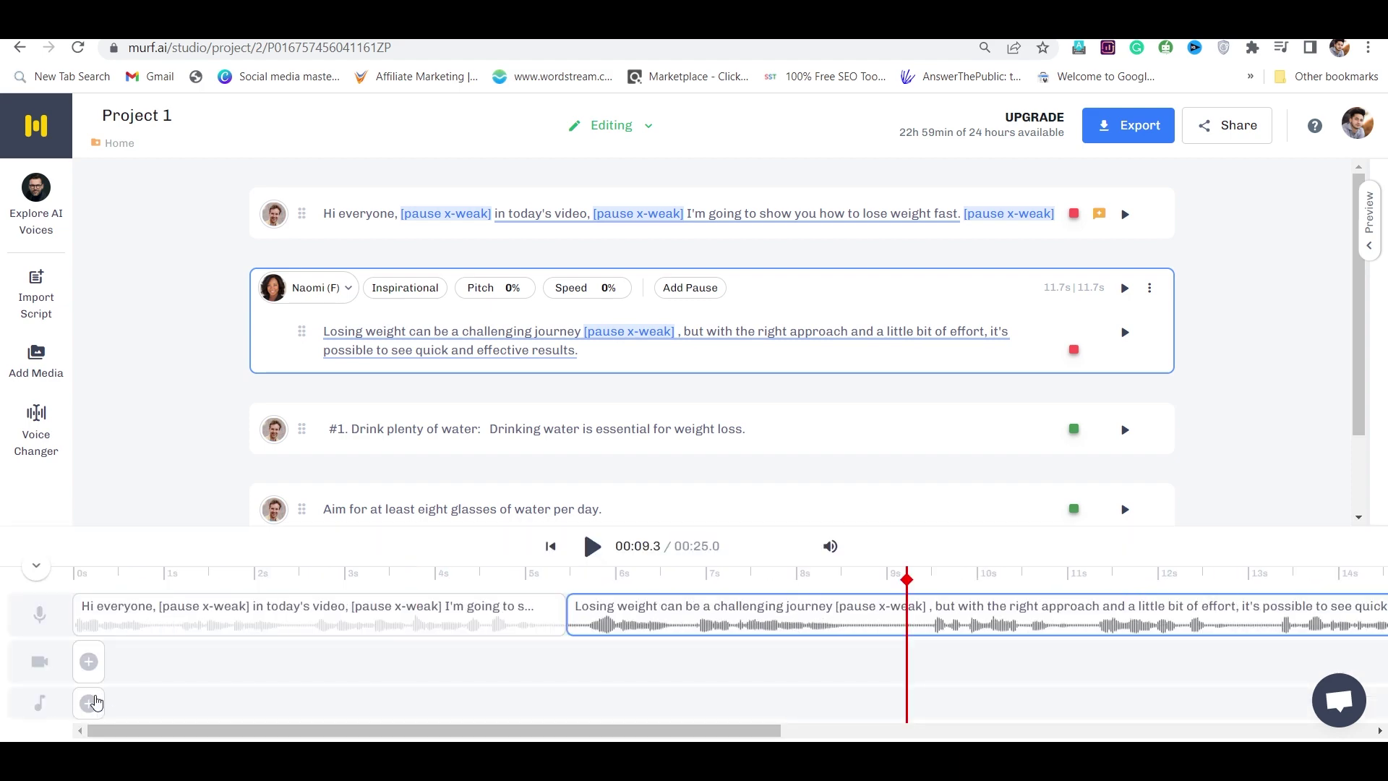
click(92, 704)
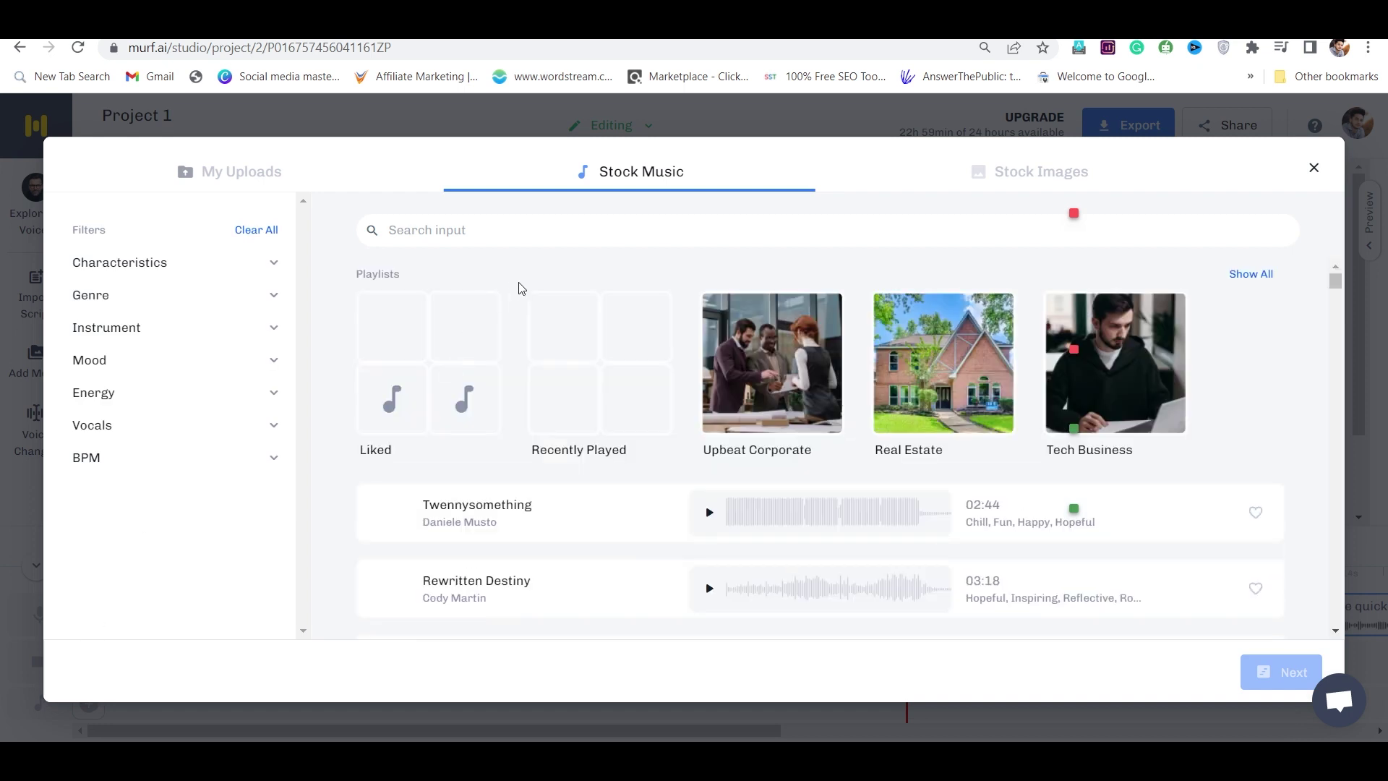
scroll(518, 456, down, 2)
scroll(518, 457, down, 2)
scroll(519, 457, down, 1)
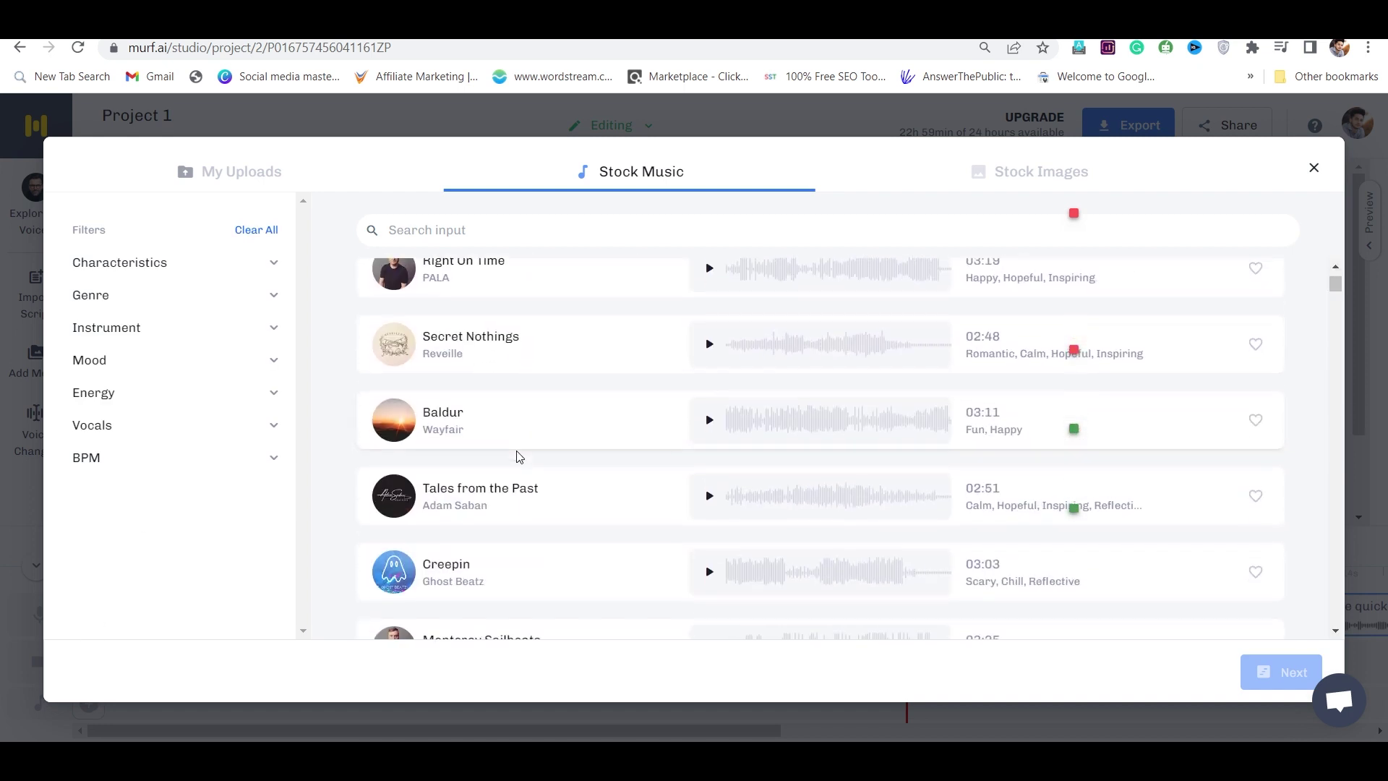
scroll(519, 456, down, 1)
scroll(518, 456, up, 6)
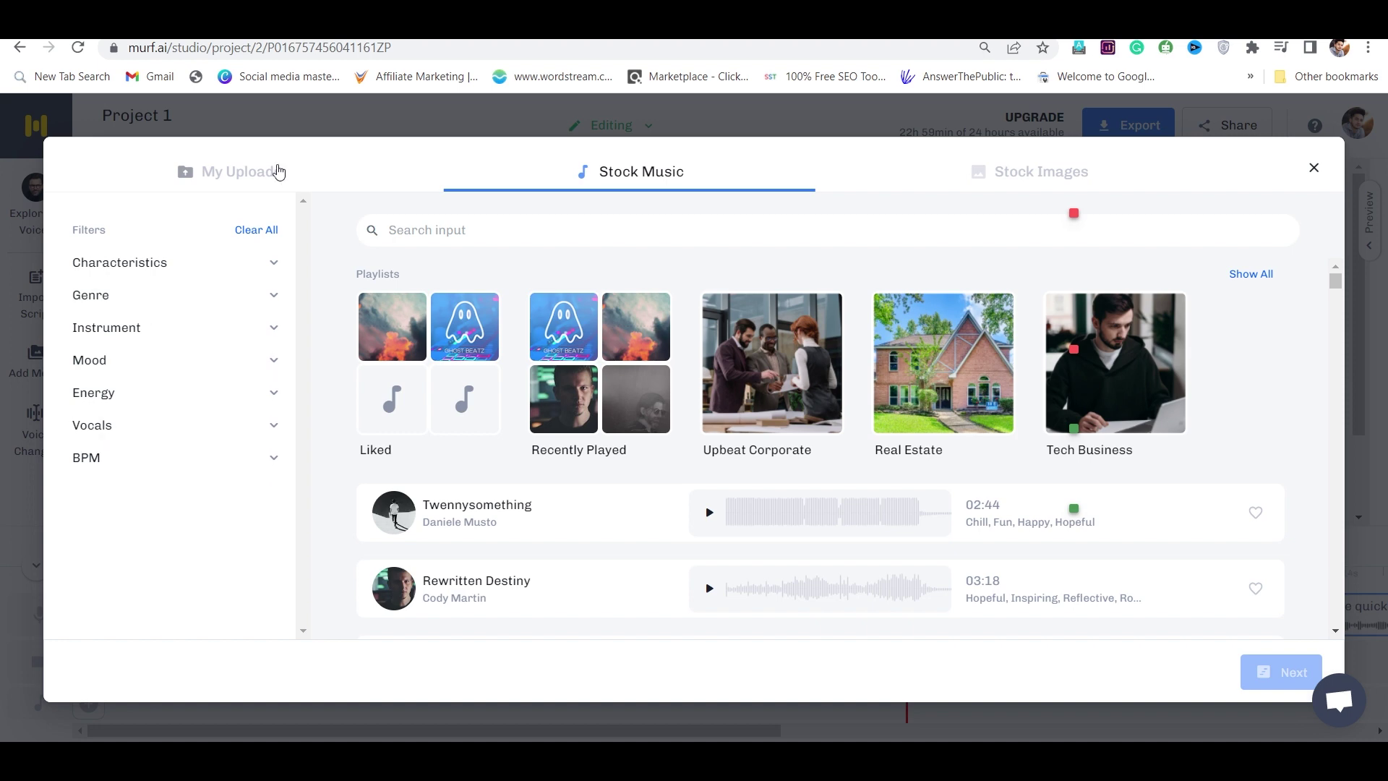
click(282, 171)
click(499, 513)
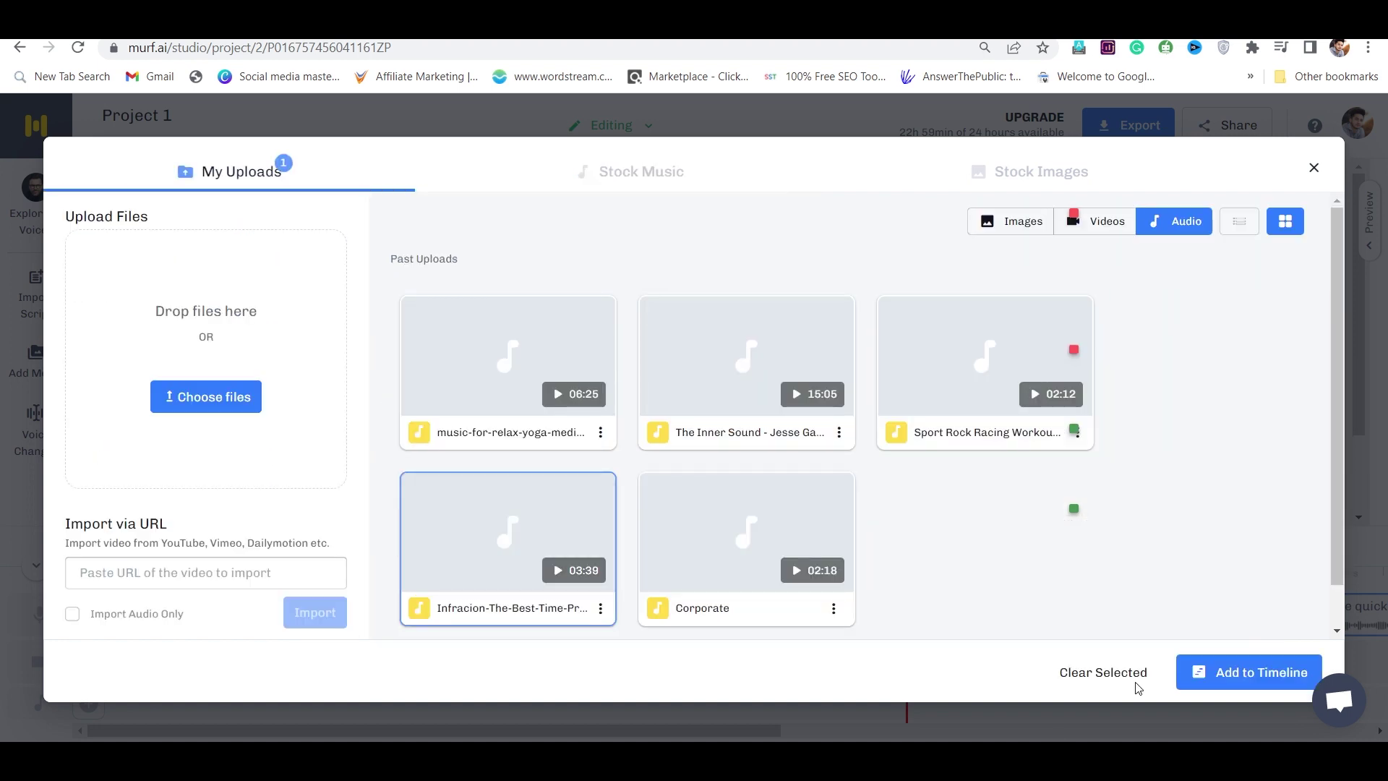
click(1215, 676)
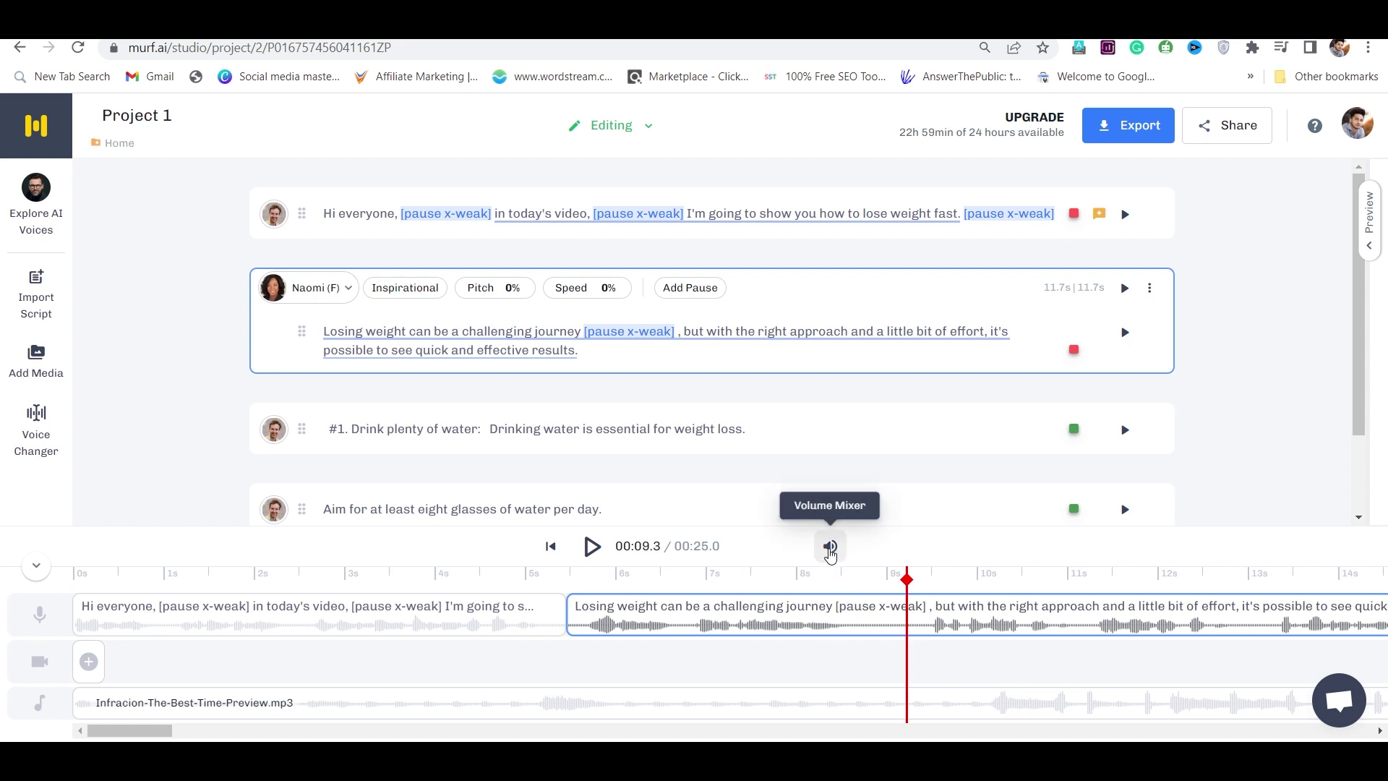
Set voice volume to maximum, music to minimum and auto ducking to High, then preview.
click(830, 546)
click(666, 187)
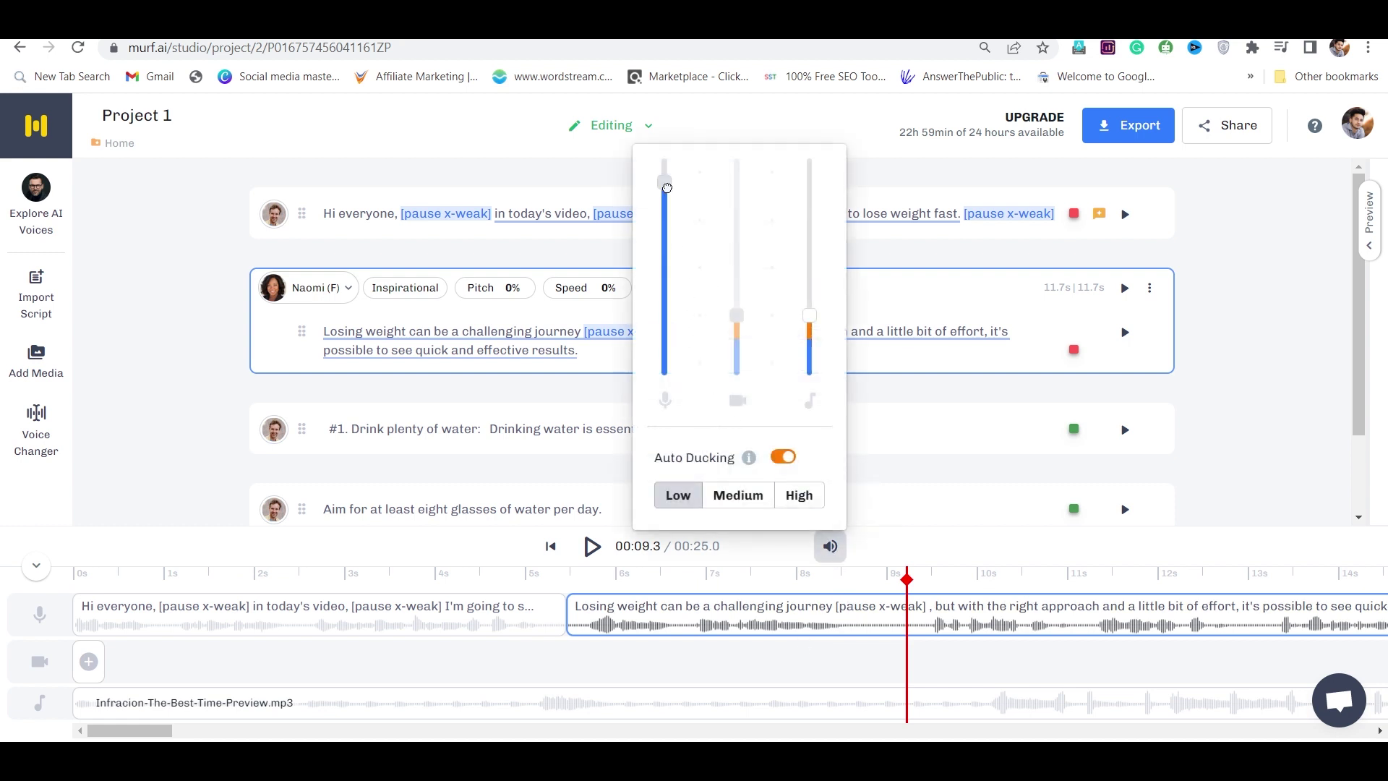
drag(809, 316, 809, 368)
click(800, 495)
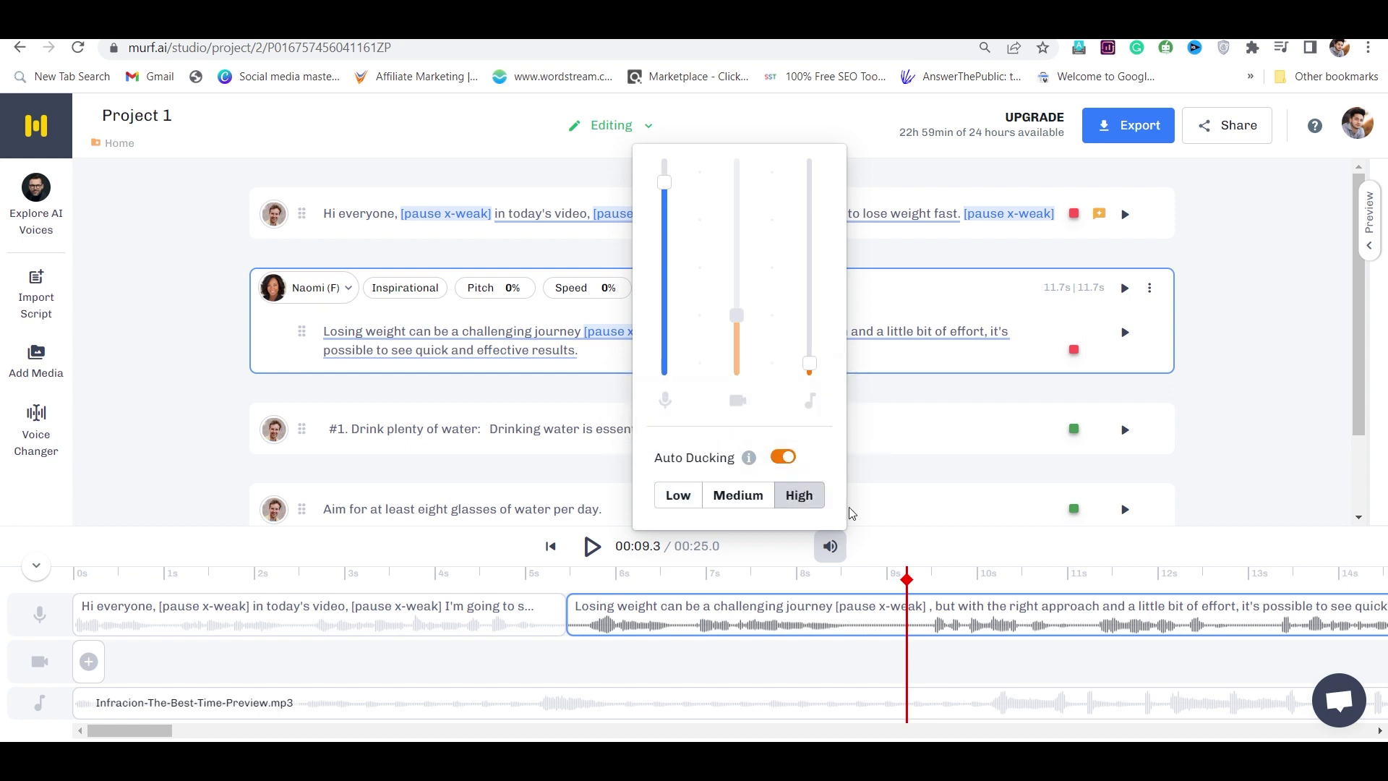
click(829, 545)
click(551, 545)
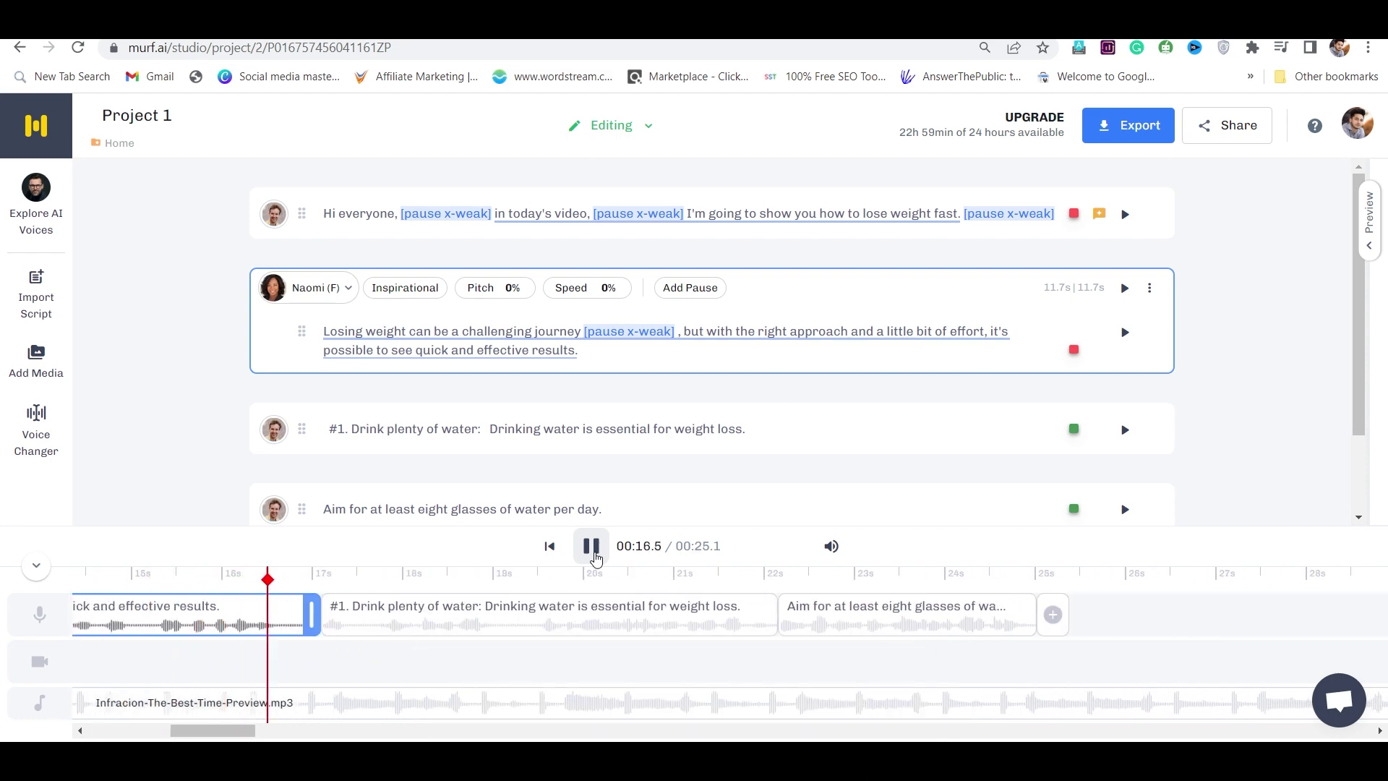
click(592, 547)
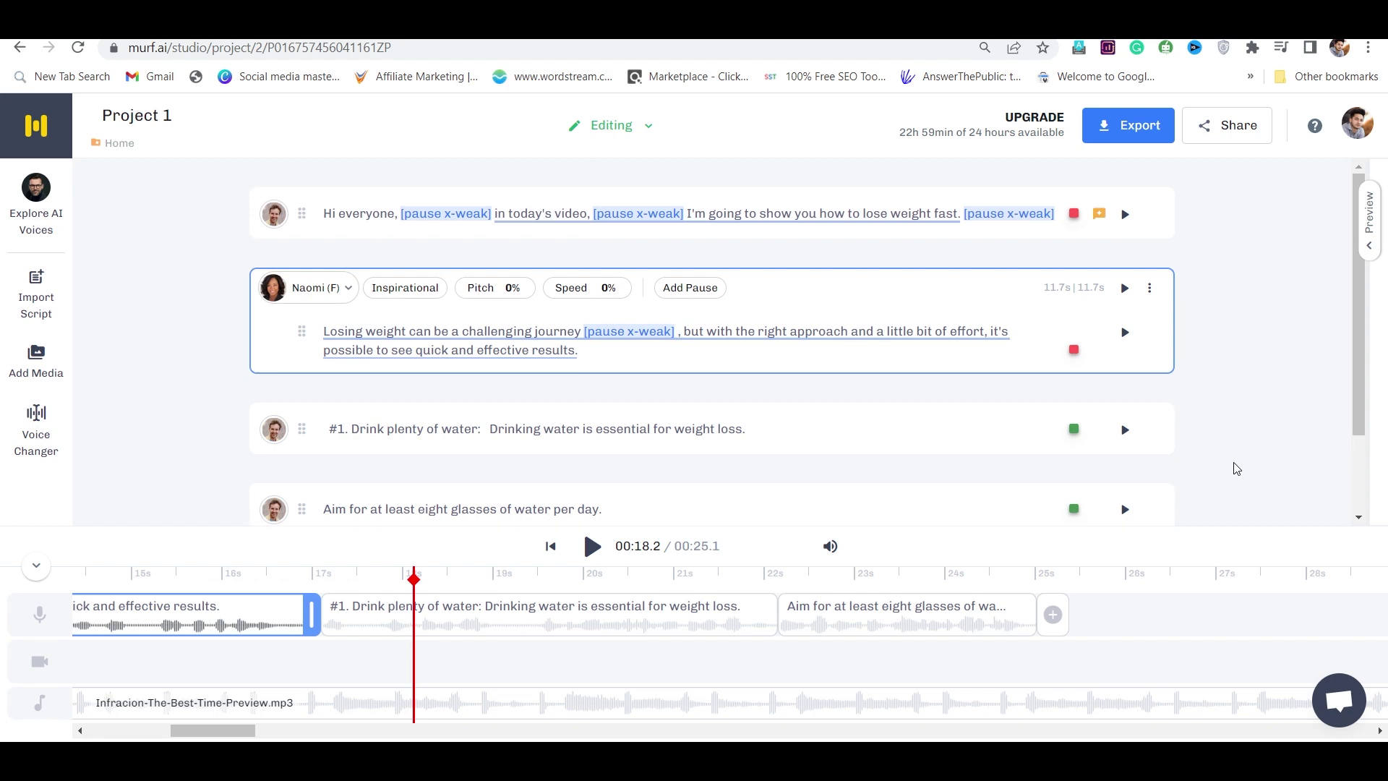
Export Voice + Music in .WAV format and download the packaged file.
click(1128, 125)
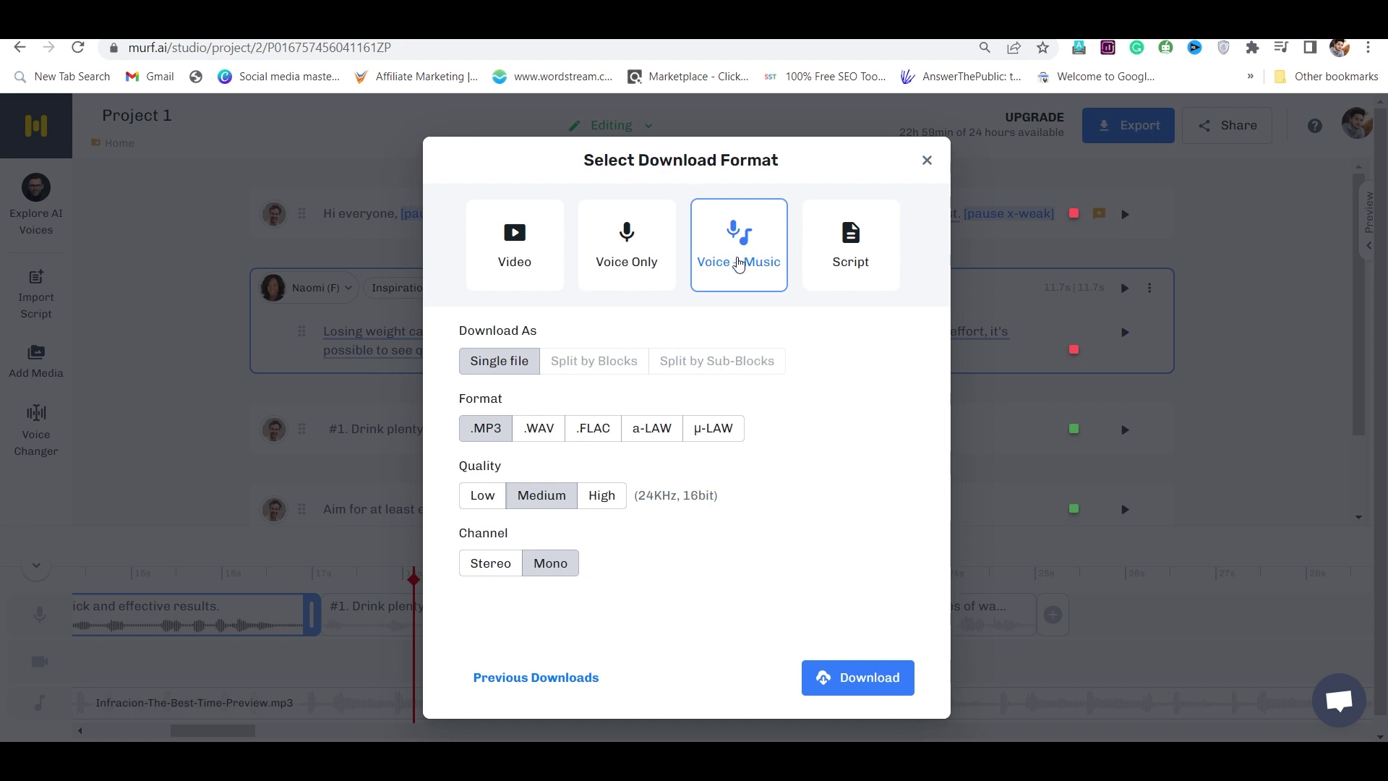
click(541, 427)
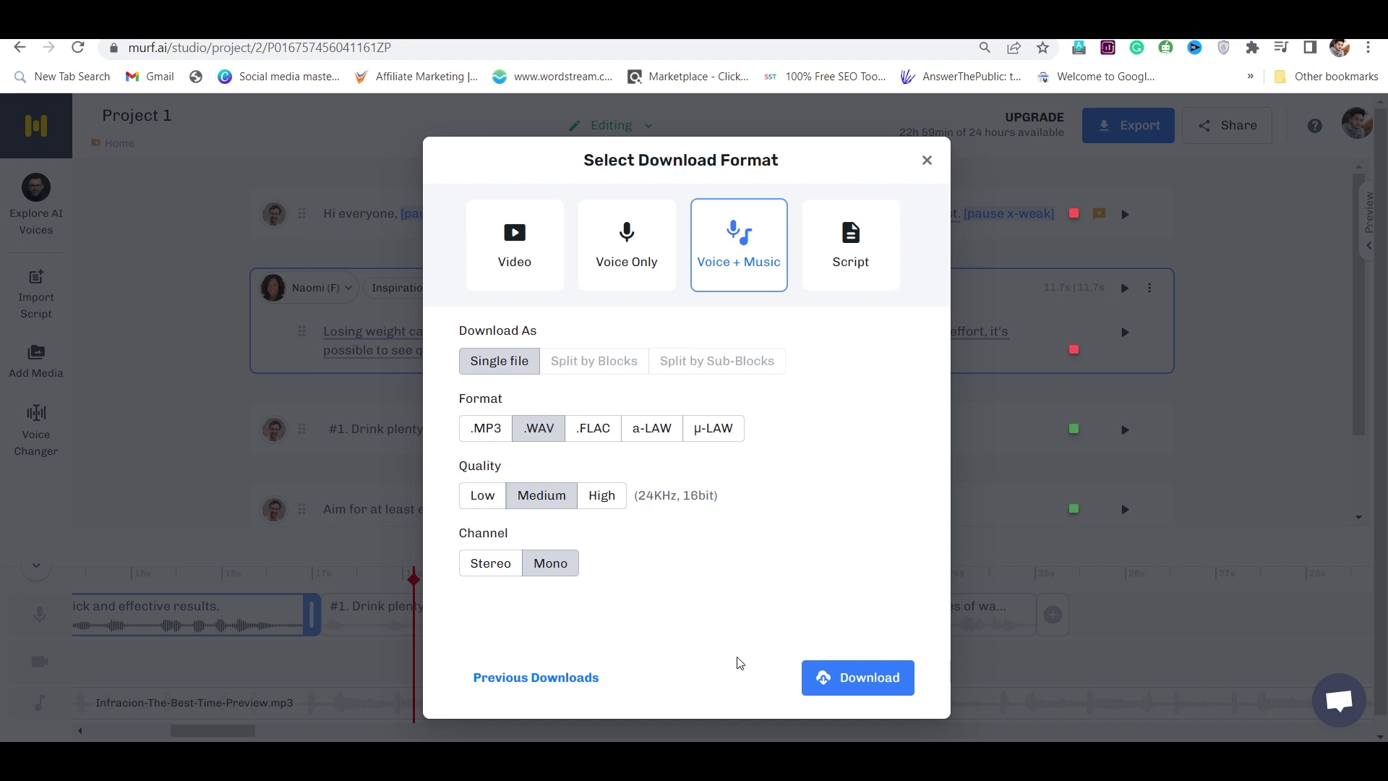
click(853, 676)
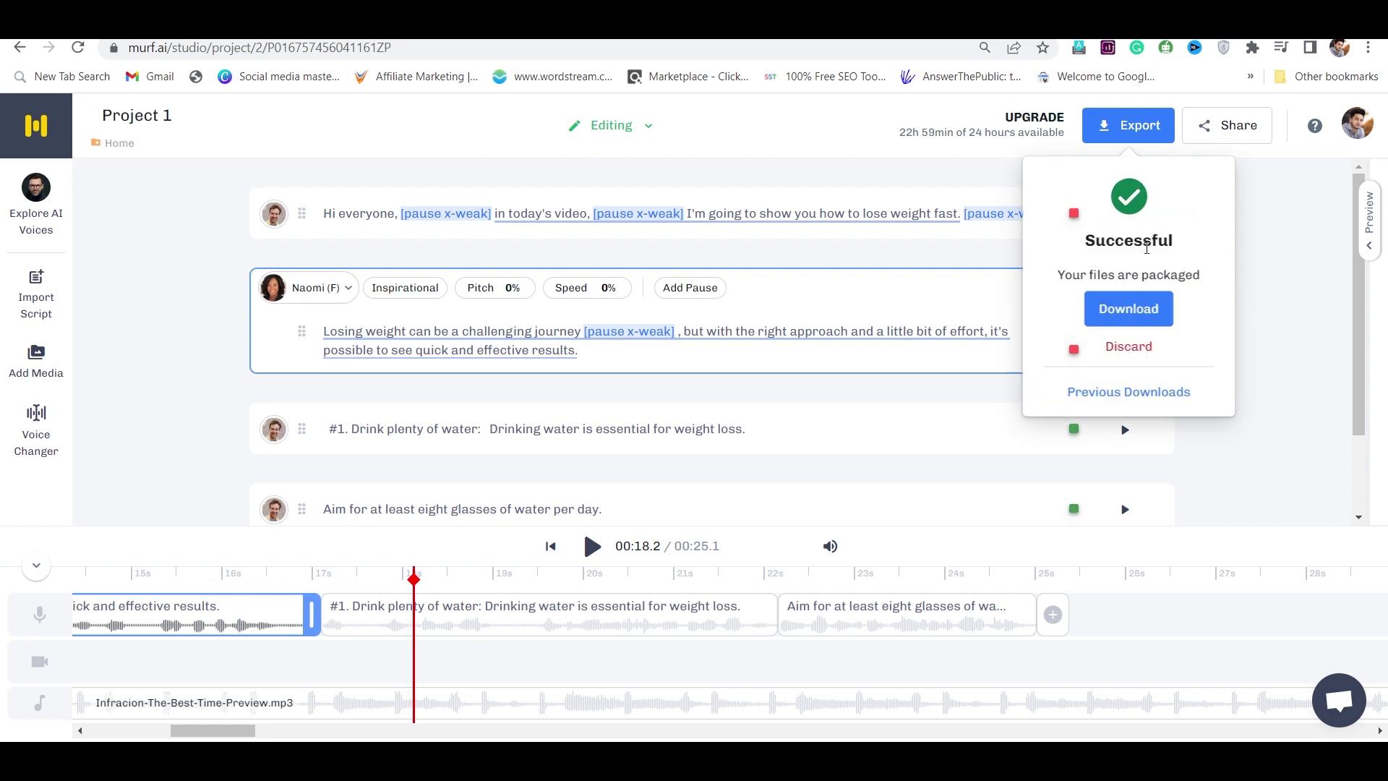
click(1128, 309)
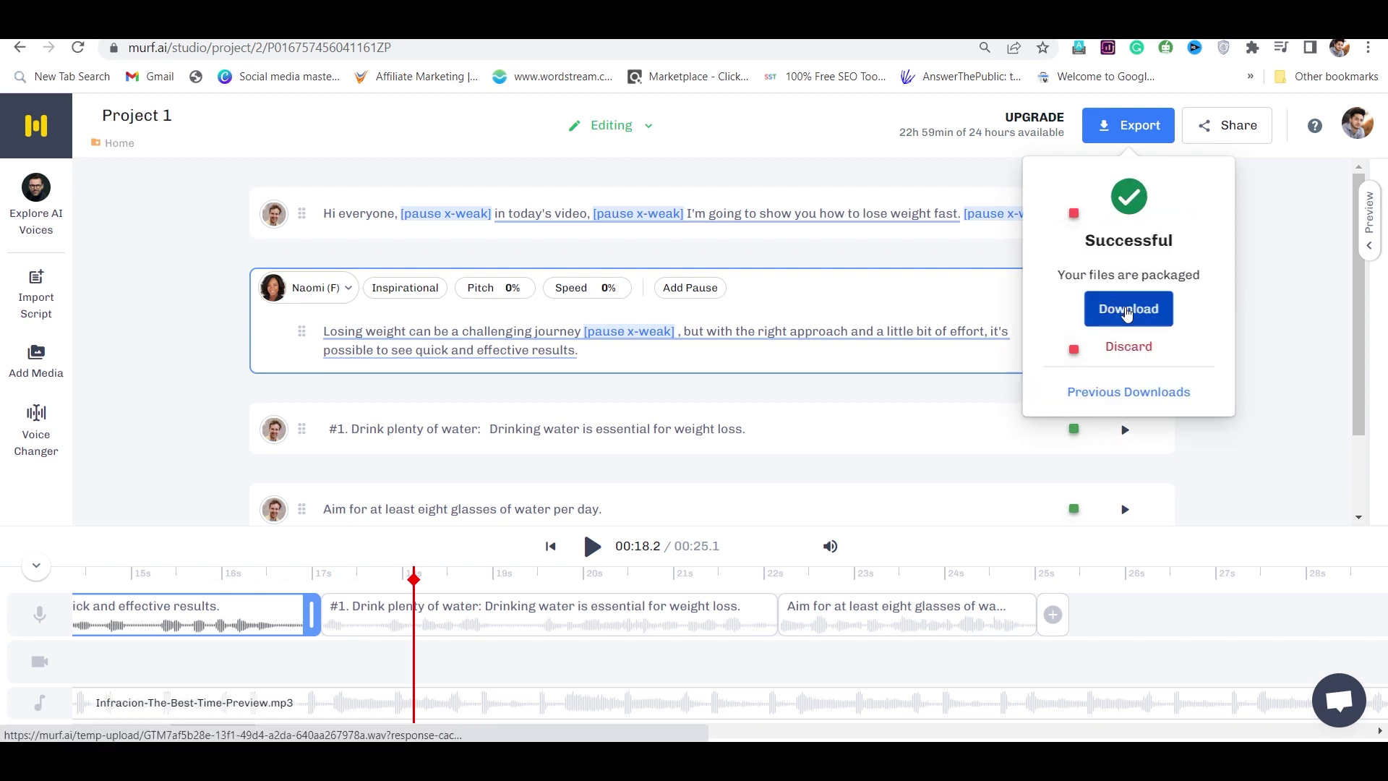